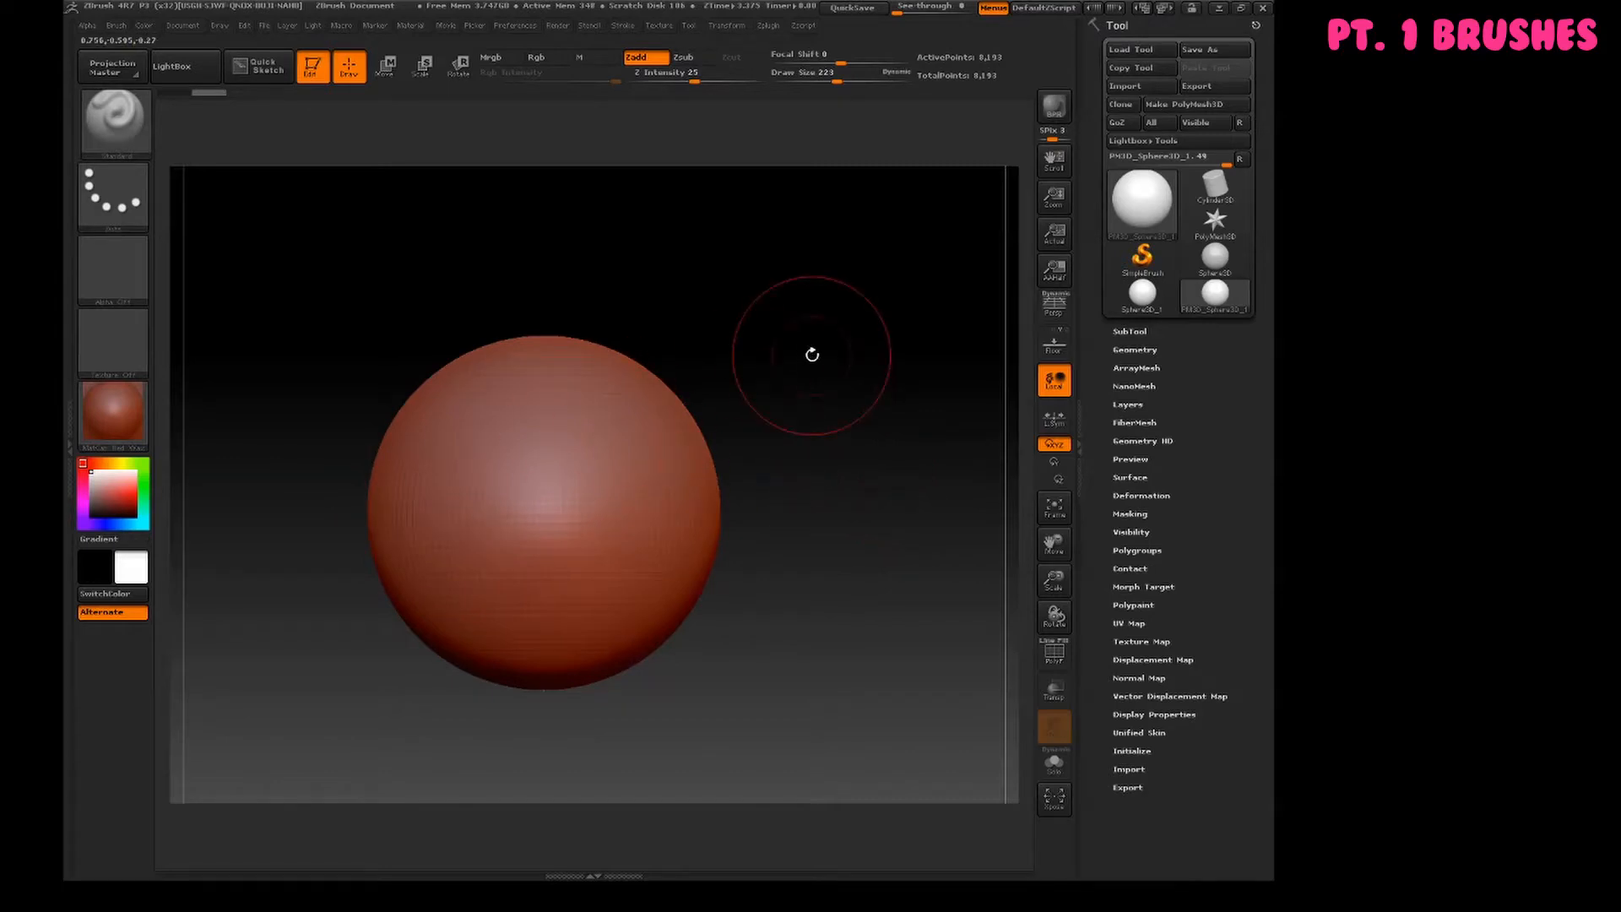
# - Cycle through the brushes that have number hotkeys and end on the ClayBuildup brush
pyautogui.press('2')
pyautogui.press('3')
pyautogui.press('4')
pyautogui.press('5')
pyautogui.press('6')
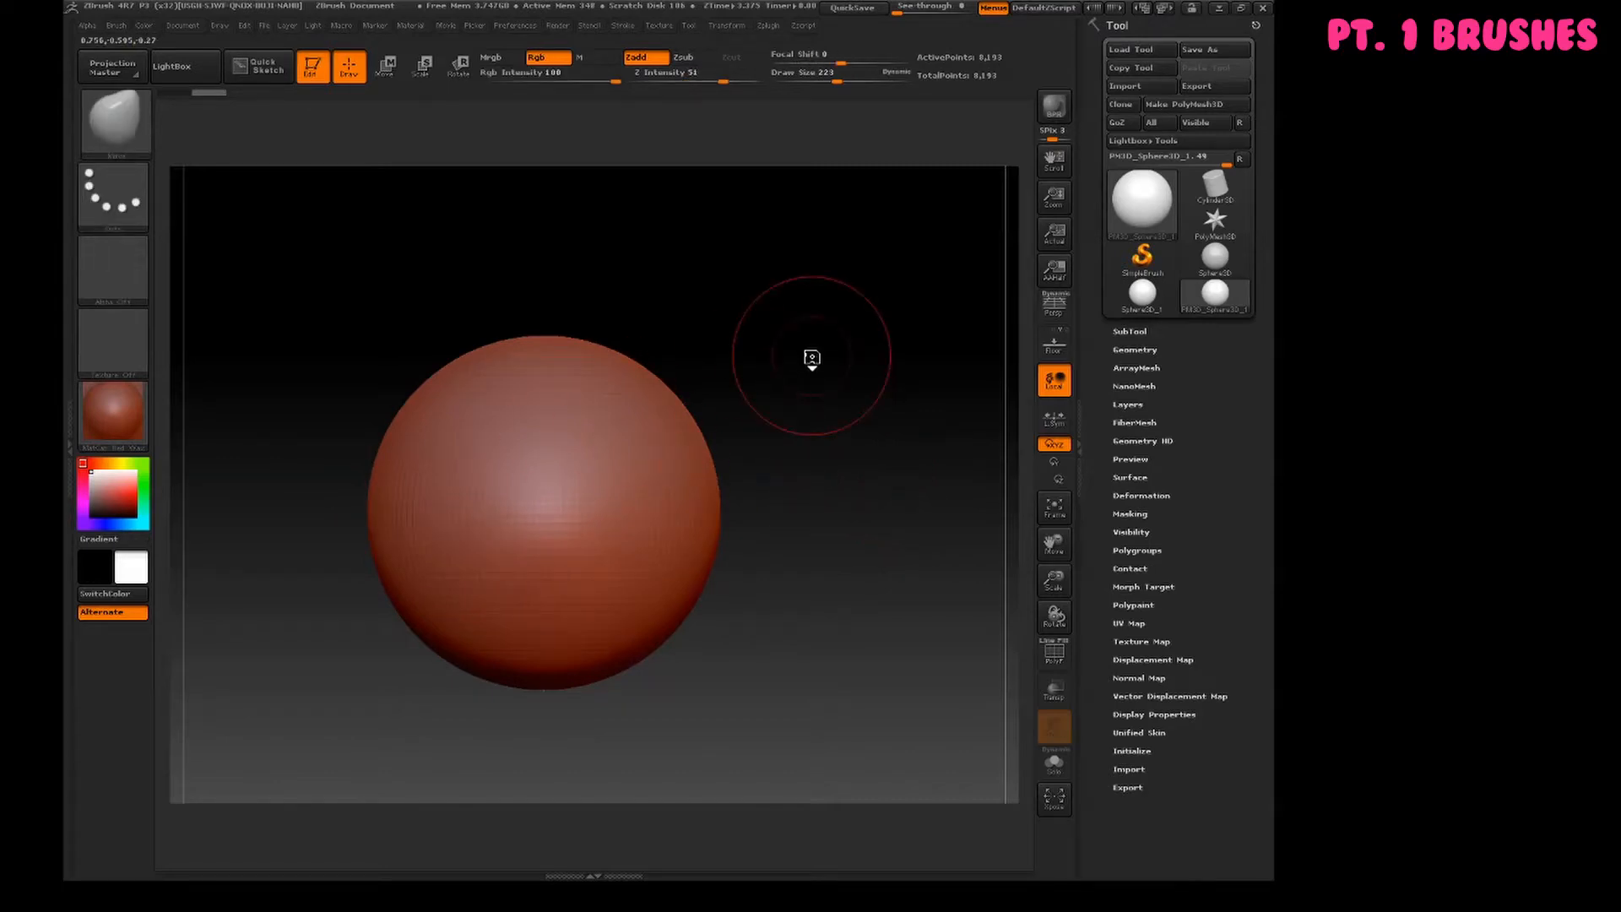
pyautogui.press('1')
pyautogui.press('2')
pyautogui.press('3')
pyautogui.press('2')
# - Reduce the draw size to about 182 and switch between the Move and ClayBuildup brushes, ending on ClayBuildup
pyautogui.press('space')
pyautogui.moveTo(839, 353); pyautogui.dragTo(832, 352)
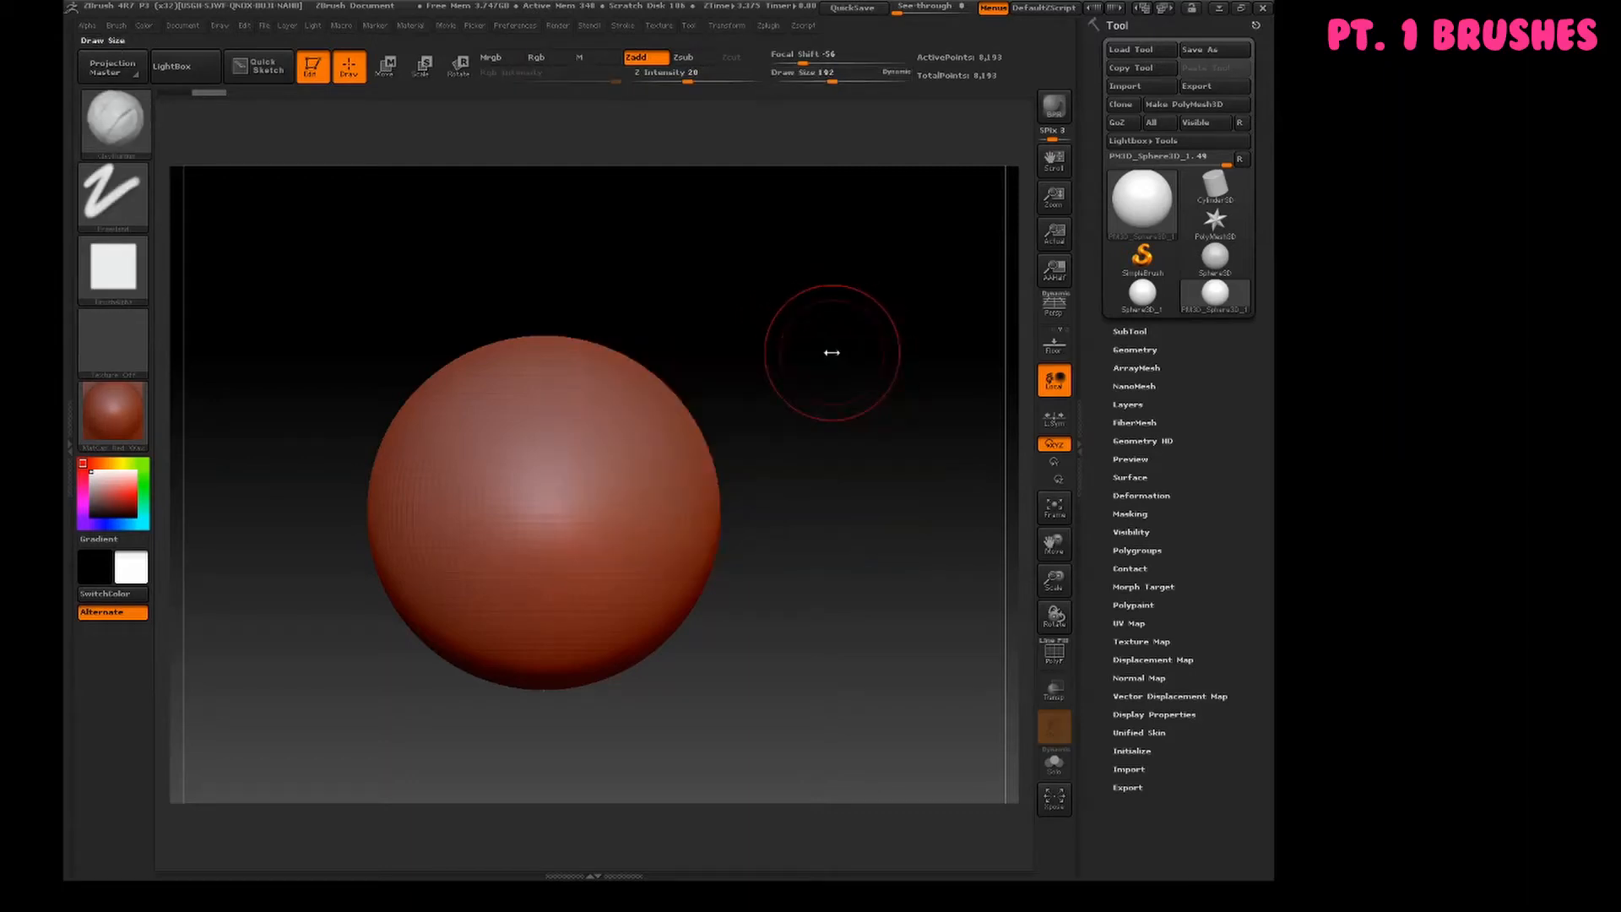
pyautogui.press('[')
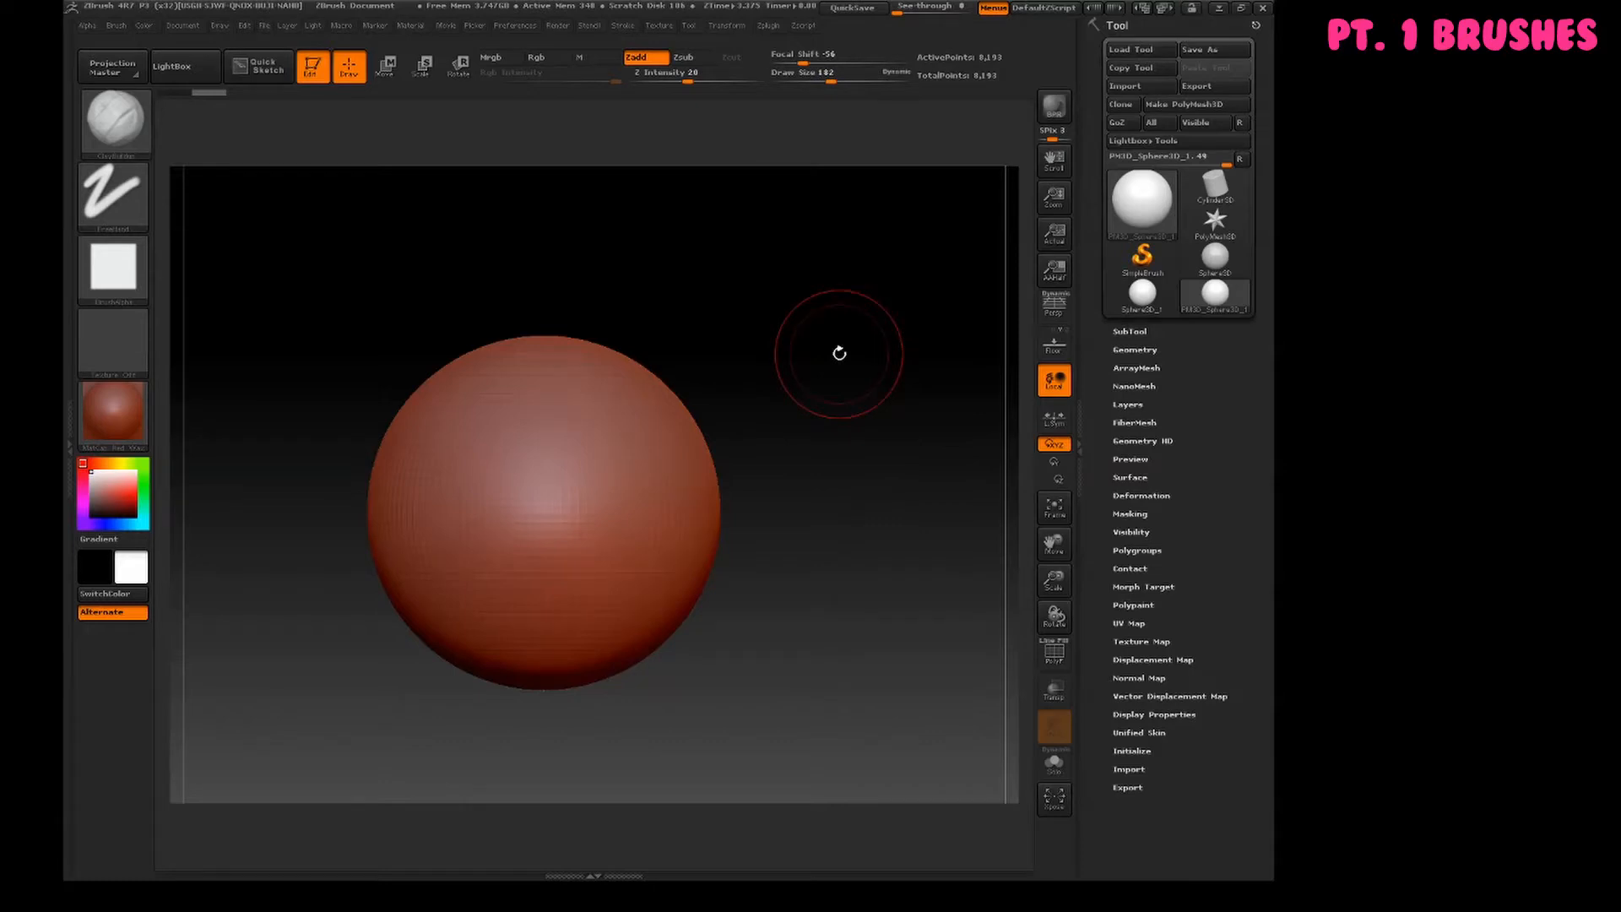
pyautogui.press('1')
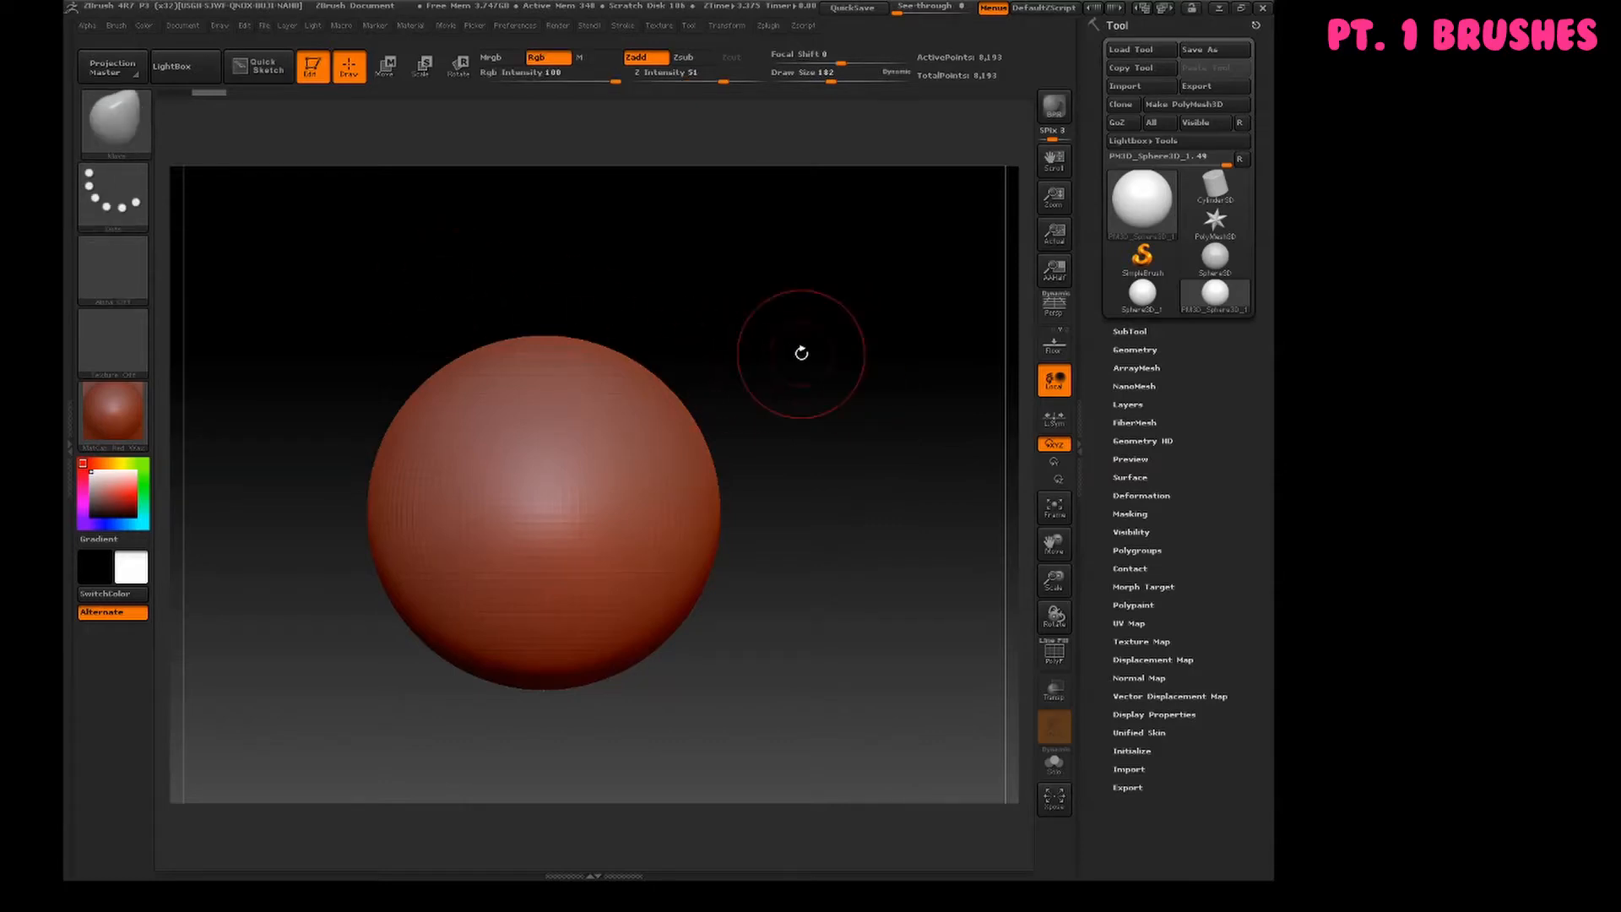
pyautogui.press('2')
pyautogui.press('1')
pyautogui.press('2')
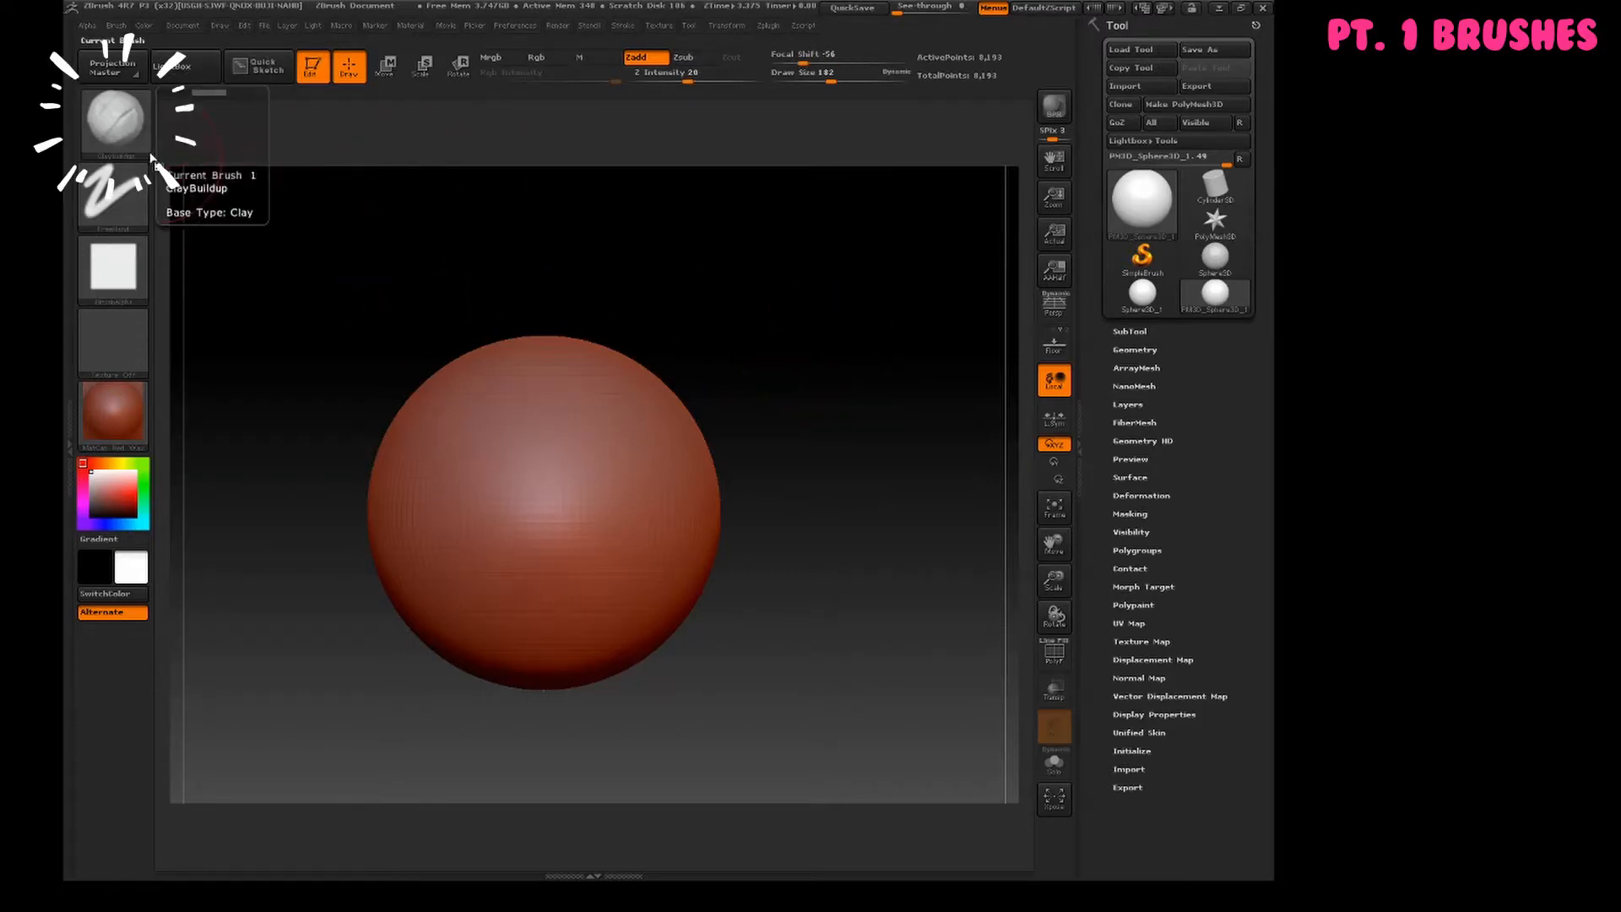
# - Assign 1 as the custom hotkey of the ClayBuildup brush
pyautogui.click(100, 129)
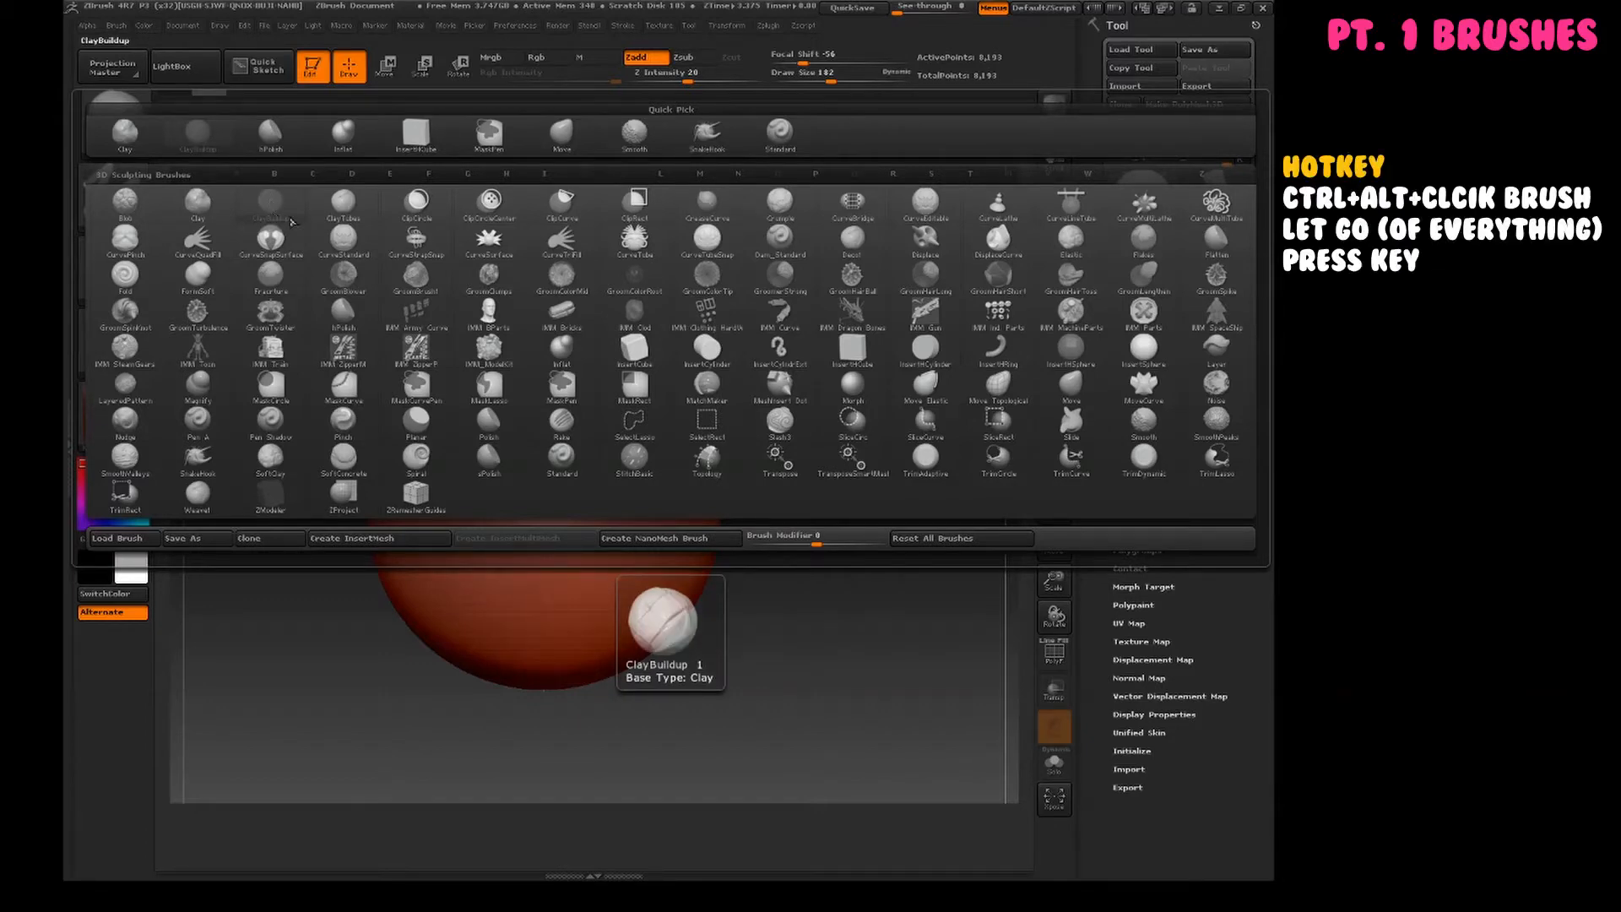
pyautogui.press('ctrl')
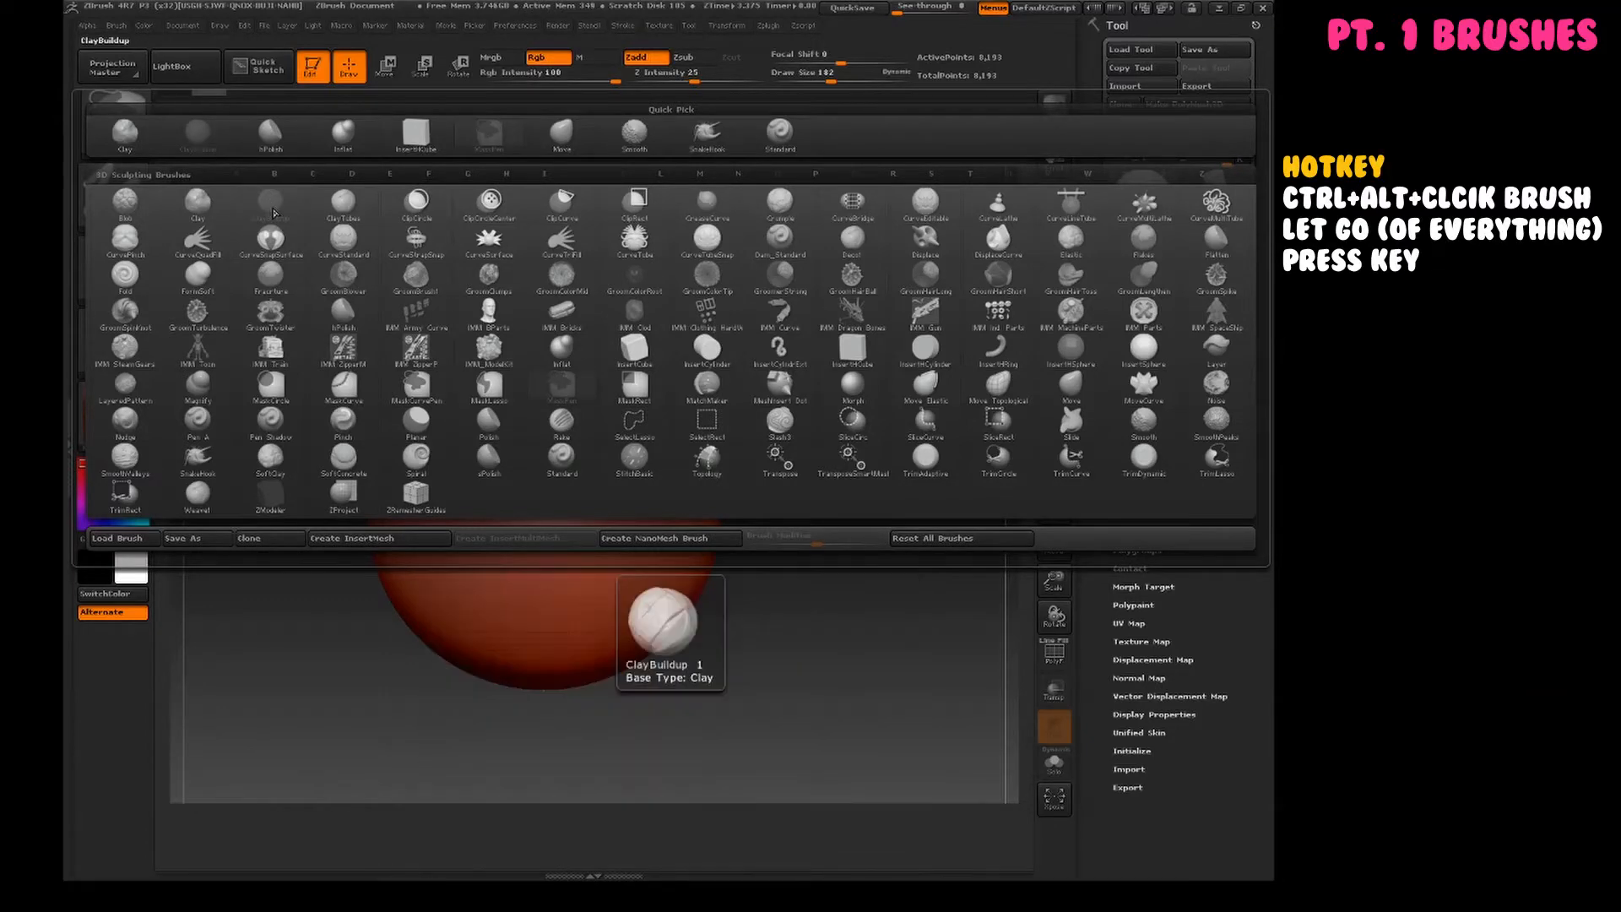
pyautogui.keyDown('ctrl'); pyautogui.keyDown('alt'); pyautogui.click(269, 209); pyautogui.keyUp('alt'); pyautogui.keyUp('ctrl')
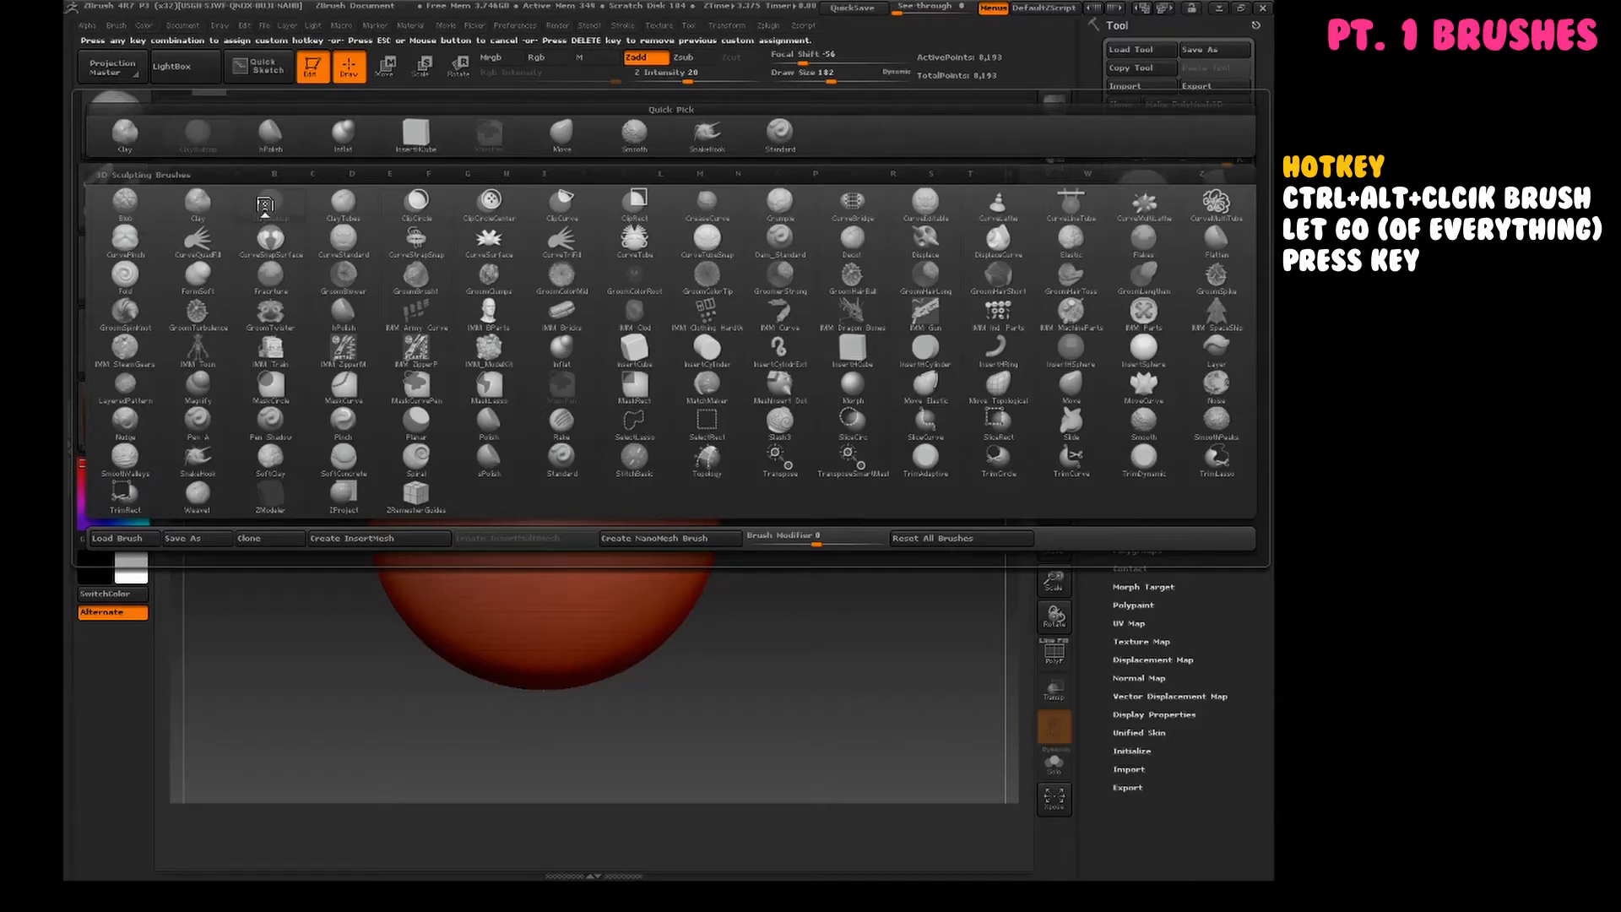
pyautogui.press('1')
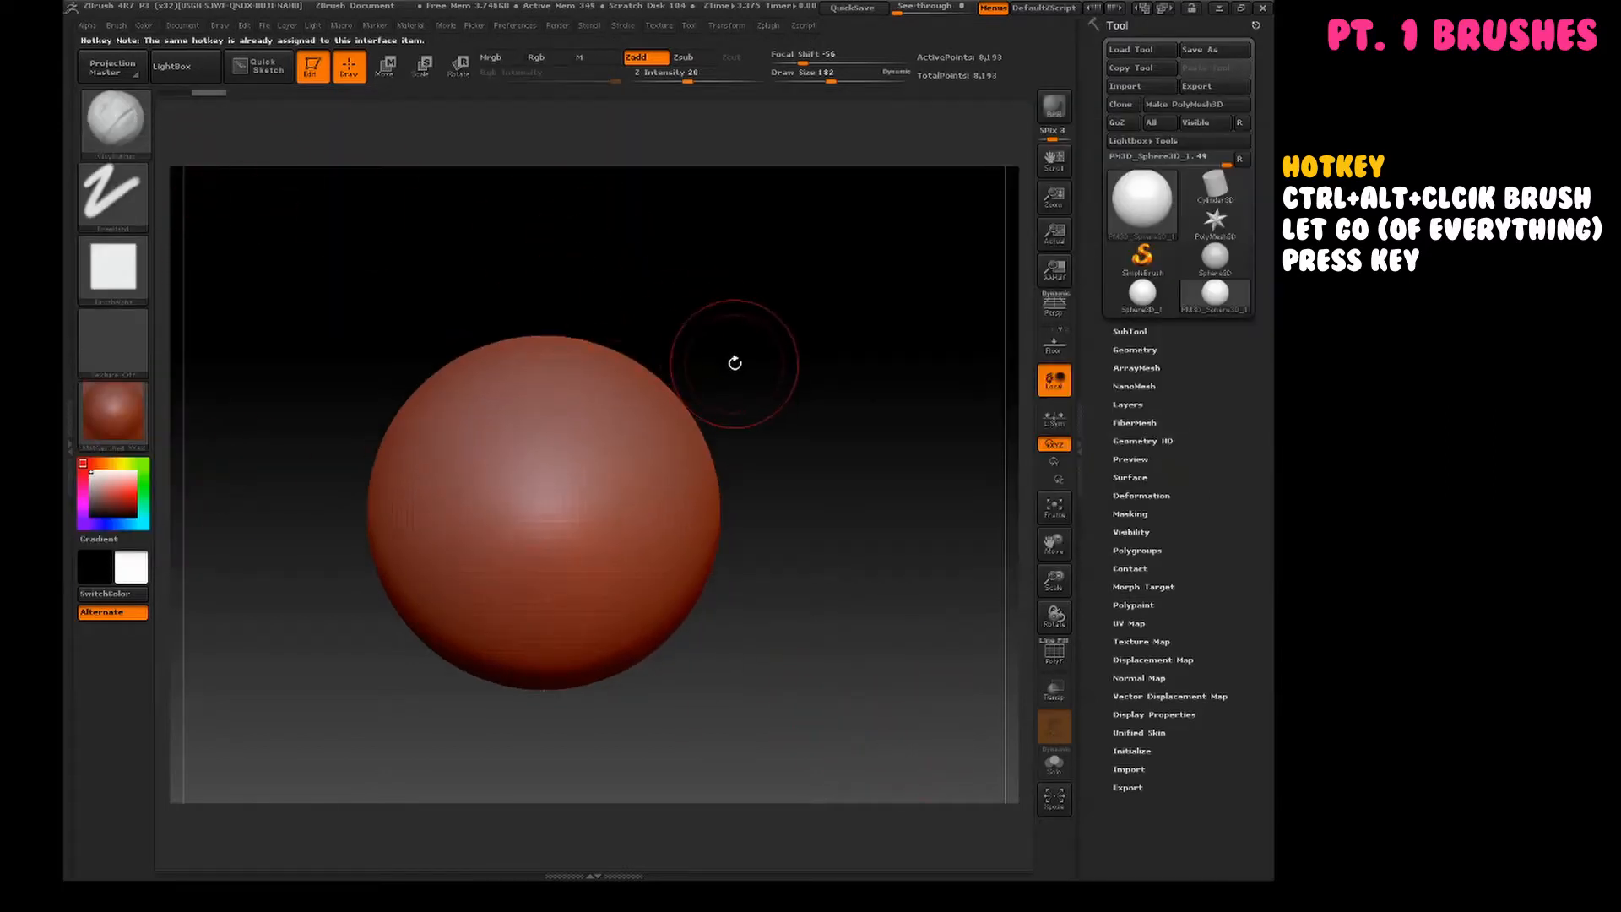
# - Try to assign hotkey 2 to the Move brush from the palette filtered to brushes starting with M
pyautogui.click(129, 106)
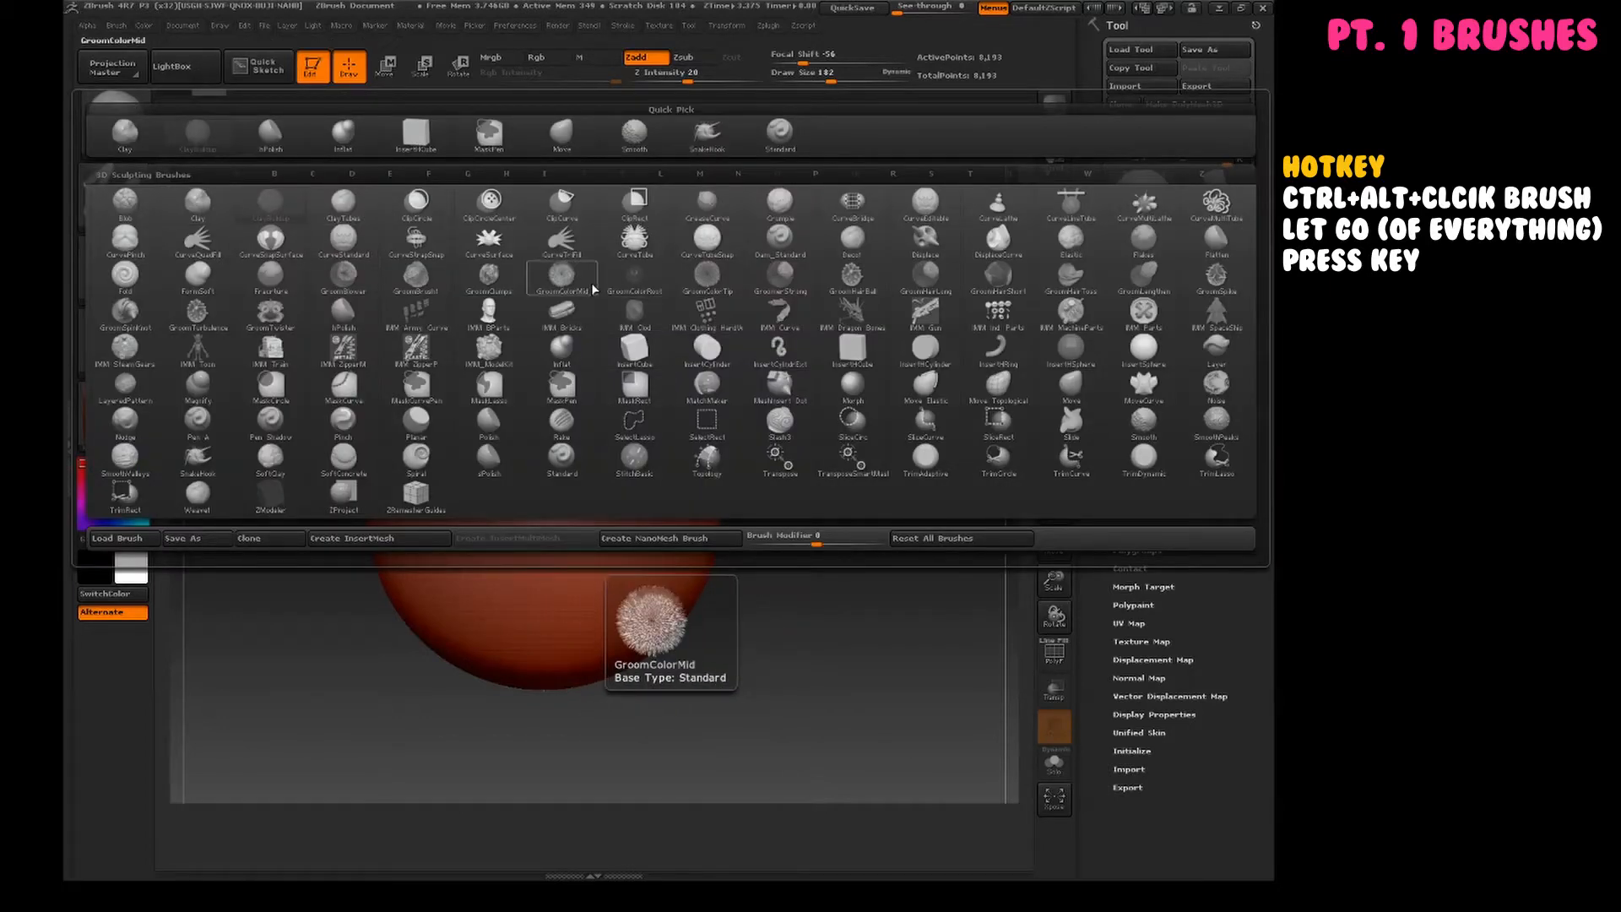
pyautogui.press('m')
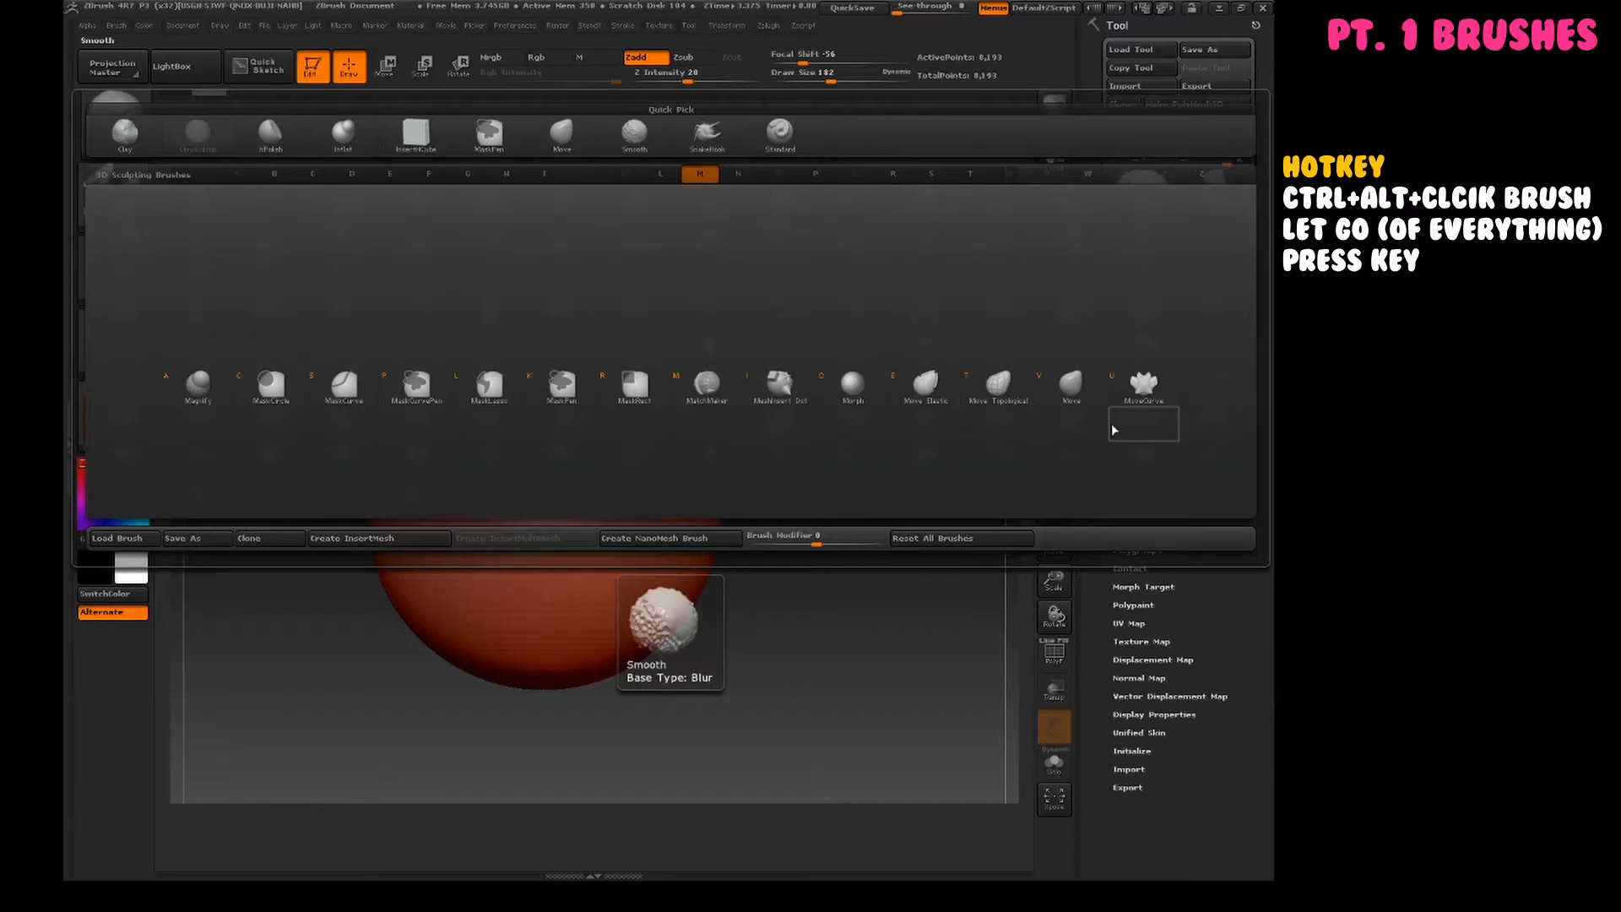
pyautogui.press('ctrl')
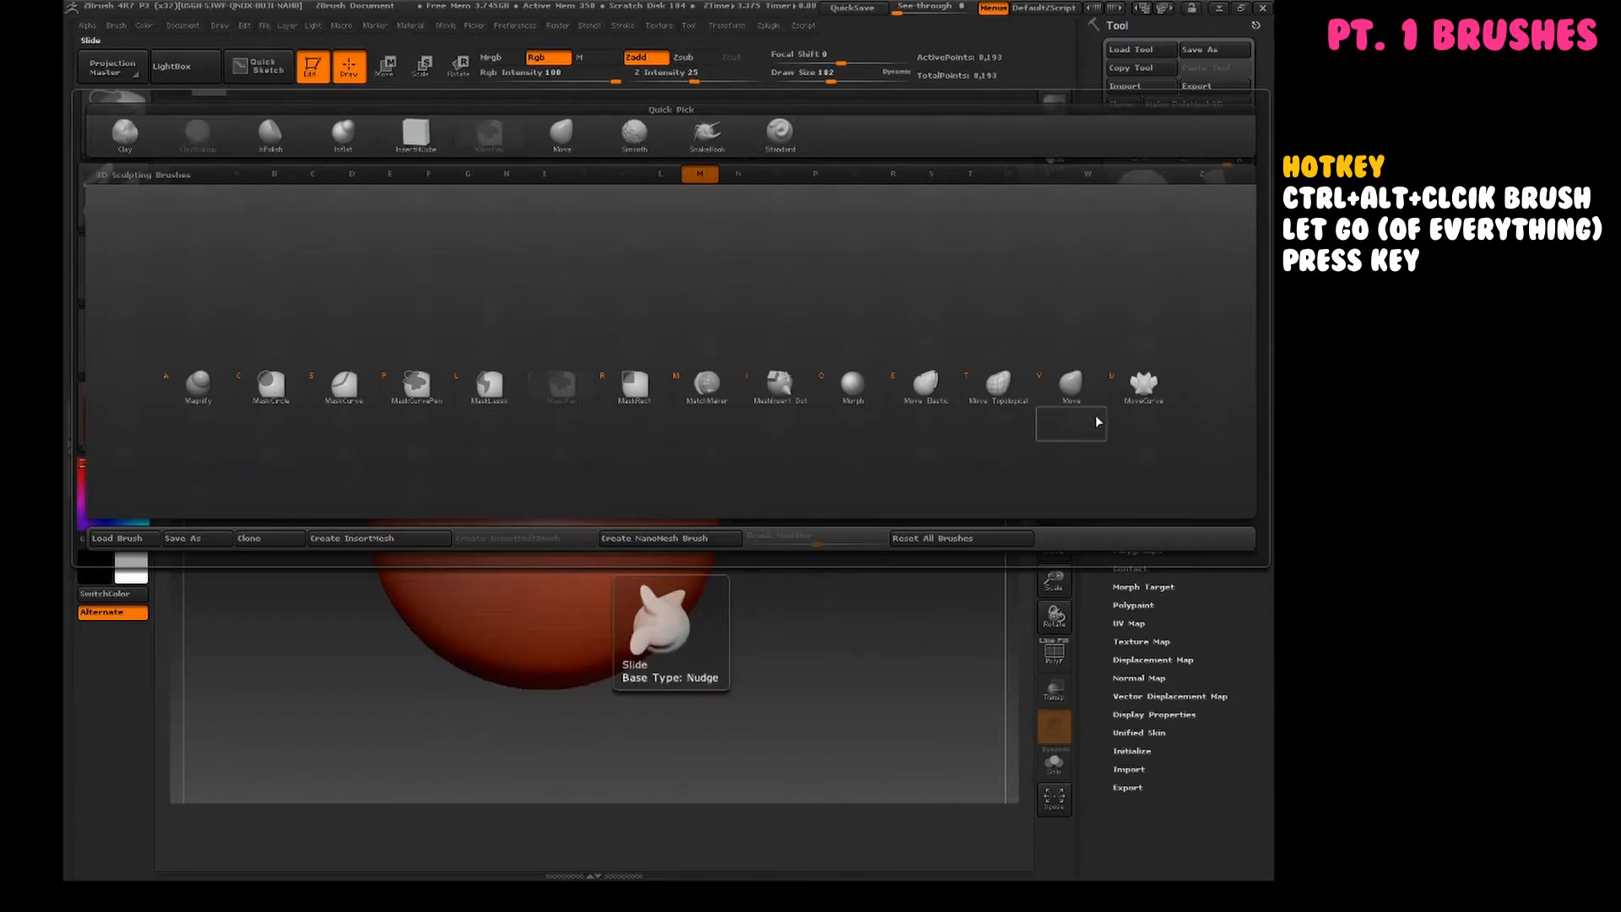
pyautogui.keyDown('ctrl'); pyautogui.keyDown('alt'); pyautogui.click(1091, 405); pyautogui.keyUp('alt'); pyautogui.keyUp('ctrl')
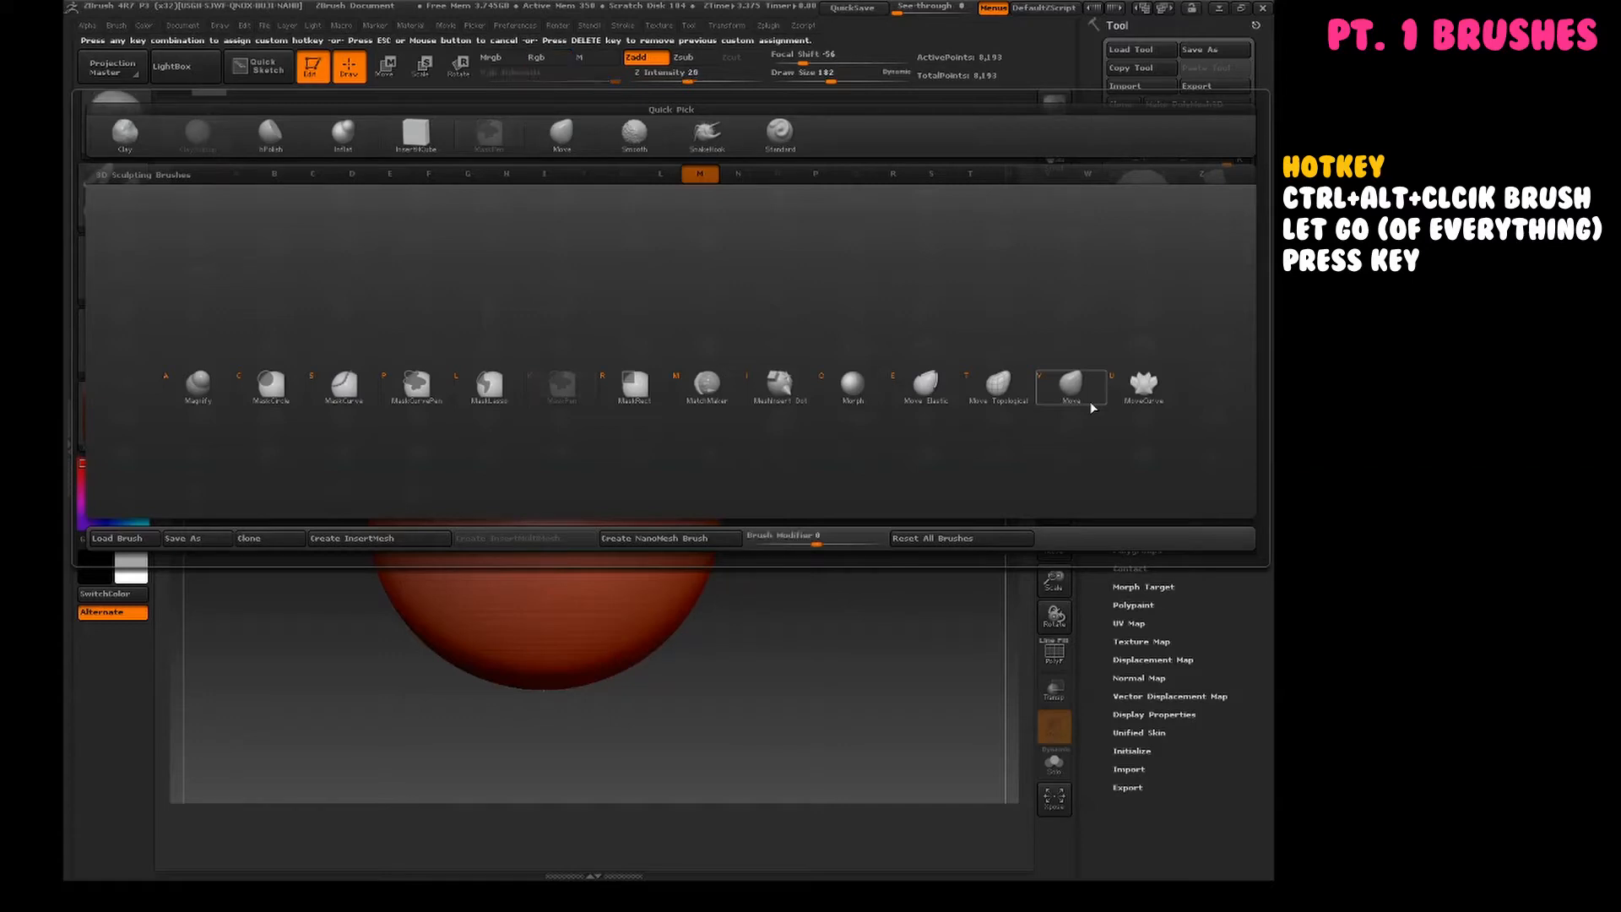
pyautogui.press('2')
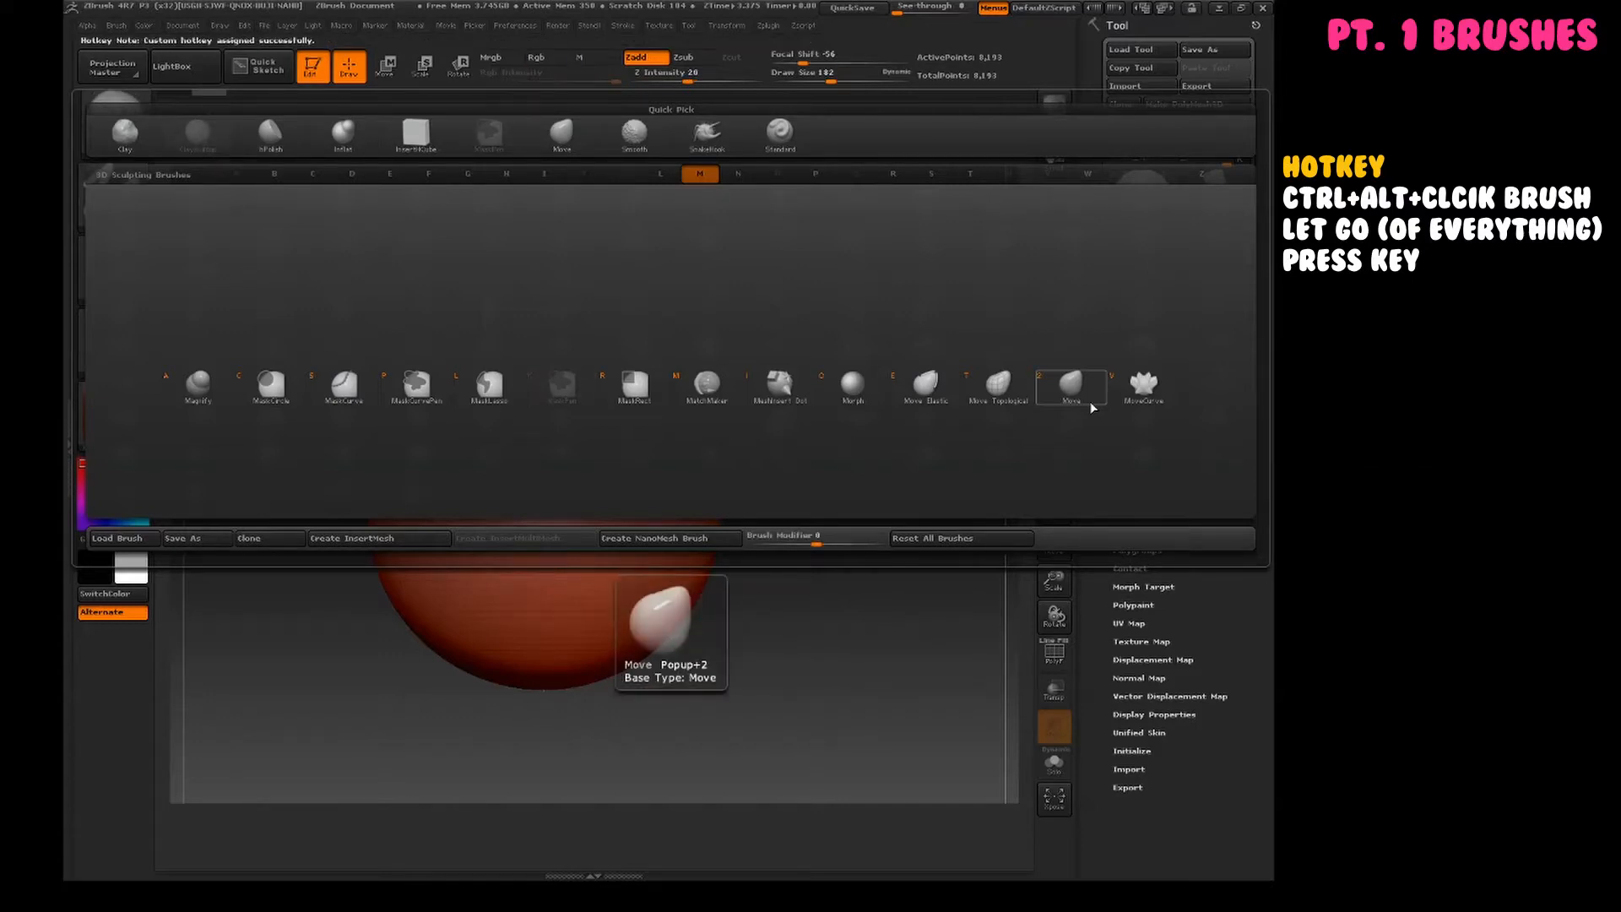
pyautogui.moveTo(772, 697); pyautogui.dragTo(805, 637)
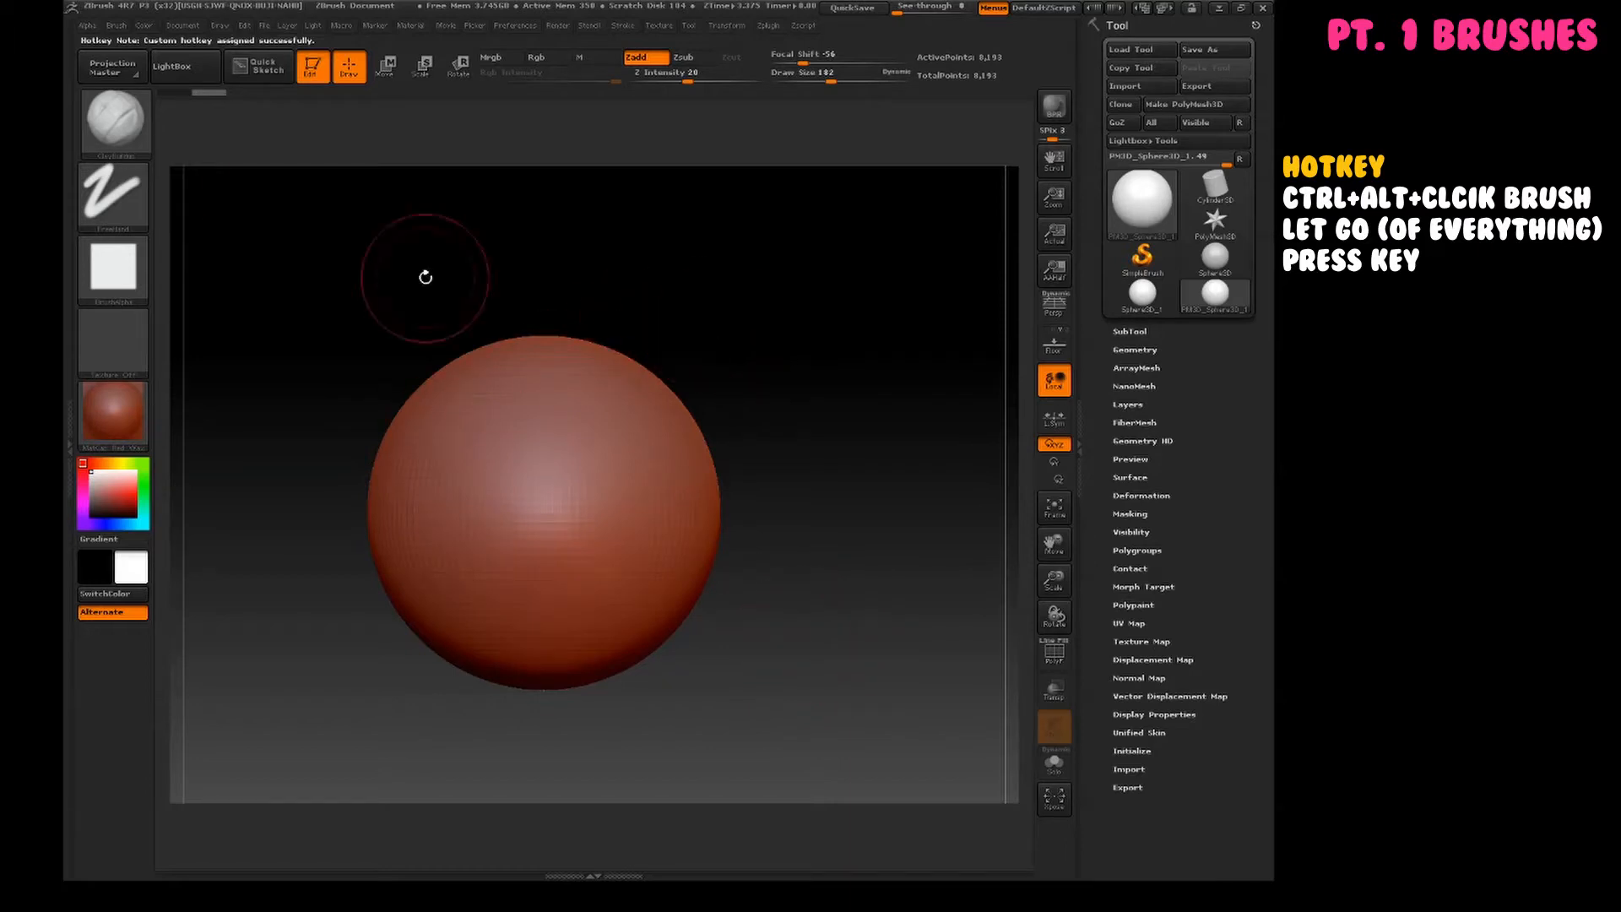
# - Assign 2 as the custom hotkey of the Move brush from the full, unfiltered brush palette
pyautogui.click(113, 122)
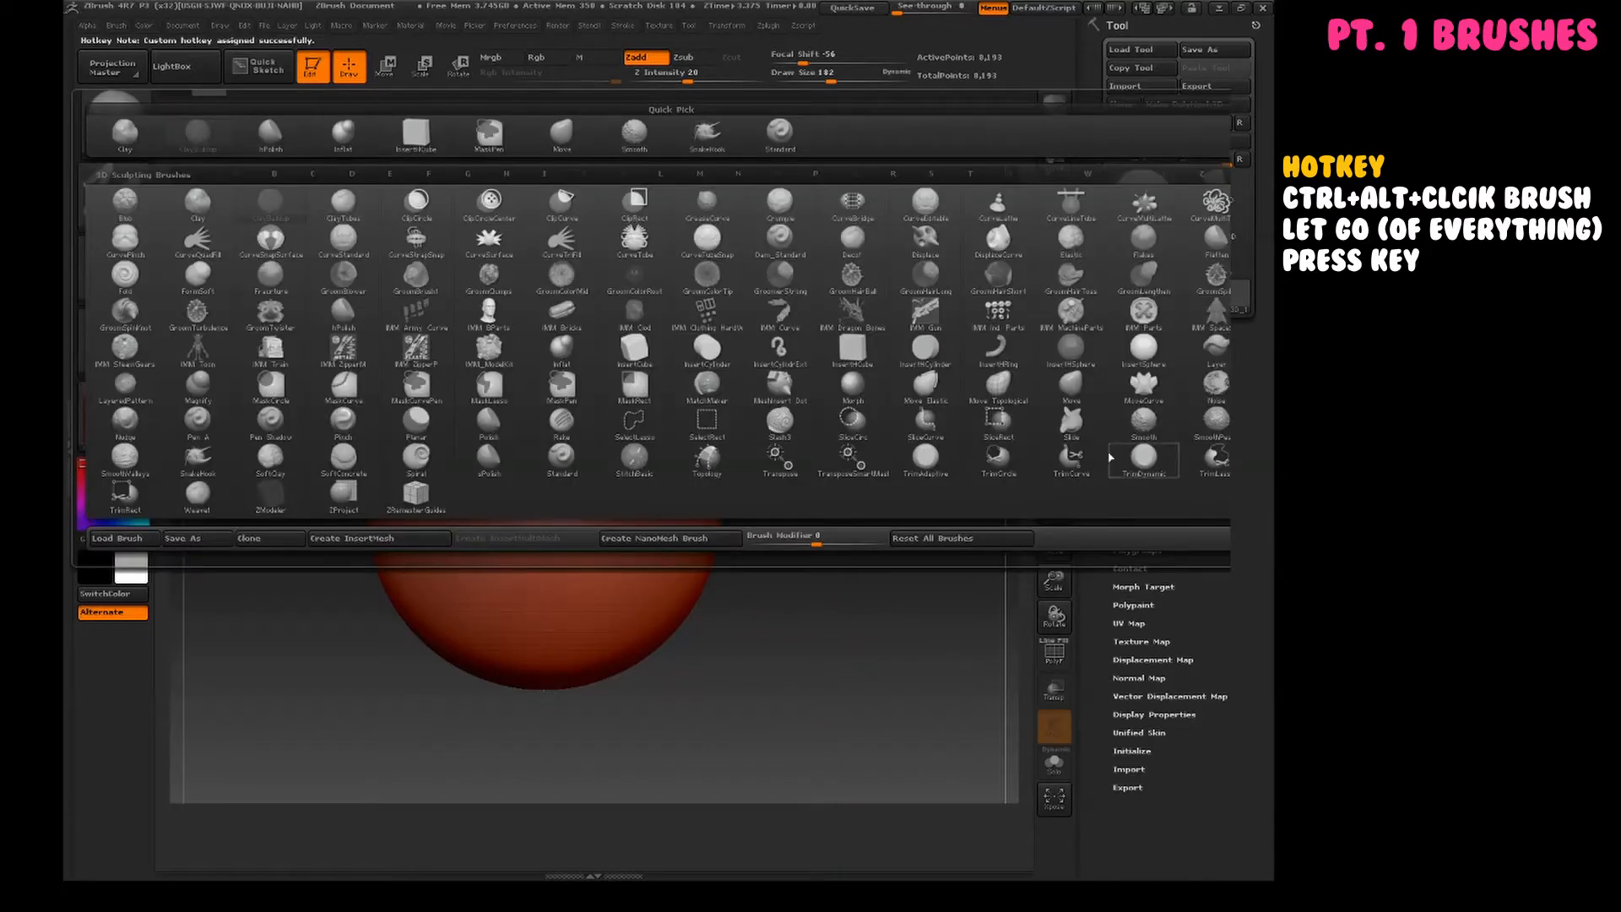
pyautogui.keyDown('ctrl'); pyautogui.keyDown('alt'); pyautogui.click(1083, 405); pyautogui.keyUp('alt'); pyautogui.keyUp('ctrl')
pyautogui.press('2')
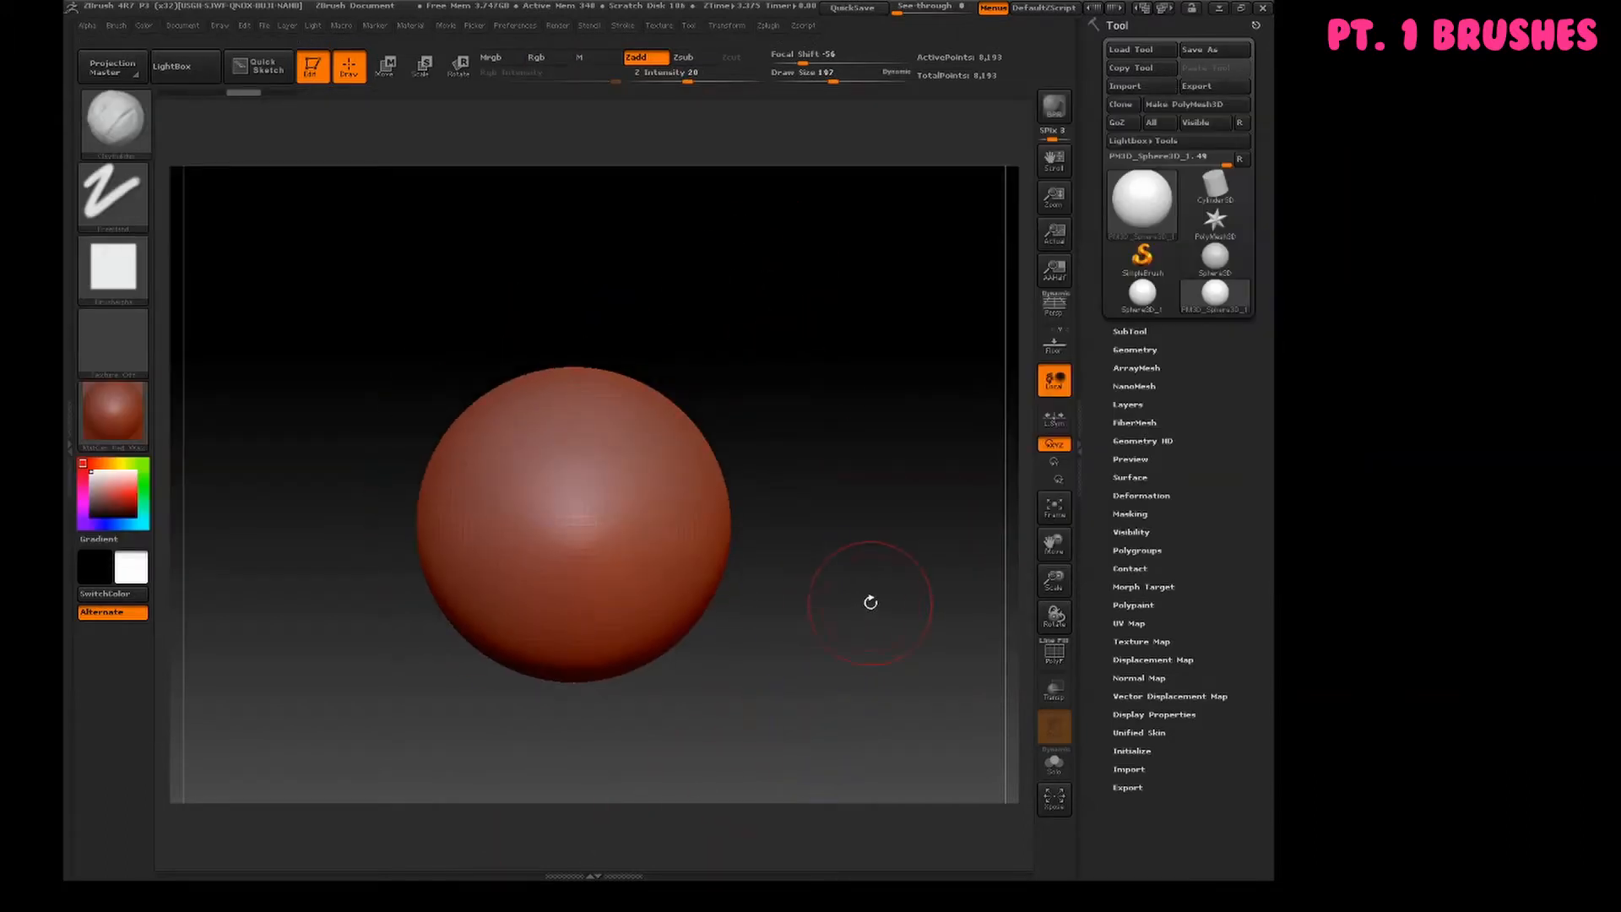
# - Set the ClayBuildup draw size to about 156 and sculpt mirrored raised bulges on the front of the sphere
pyautogui.press('space')
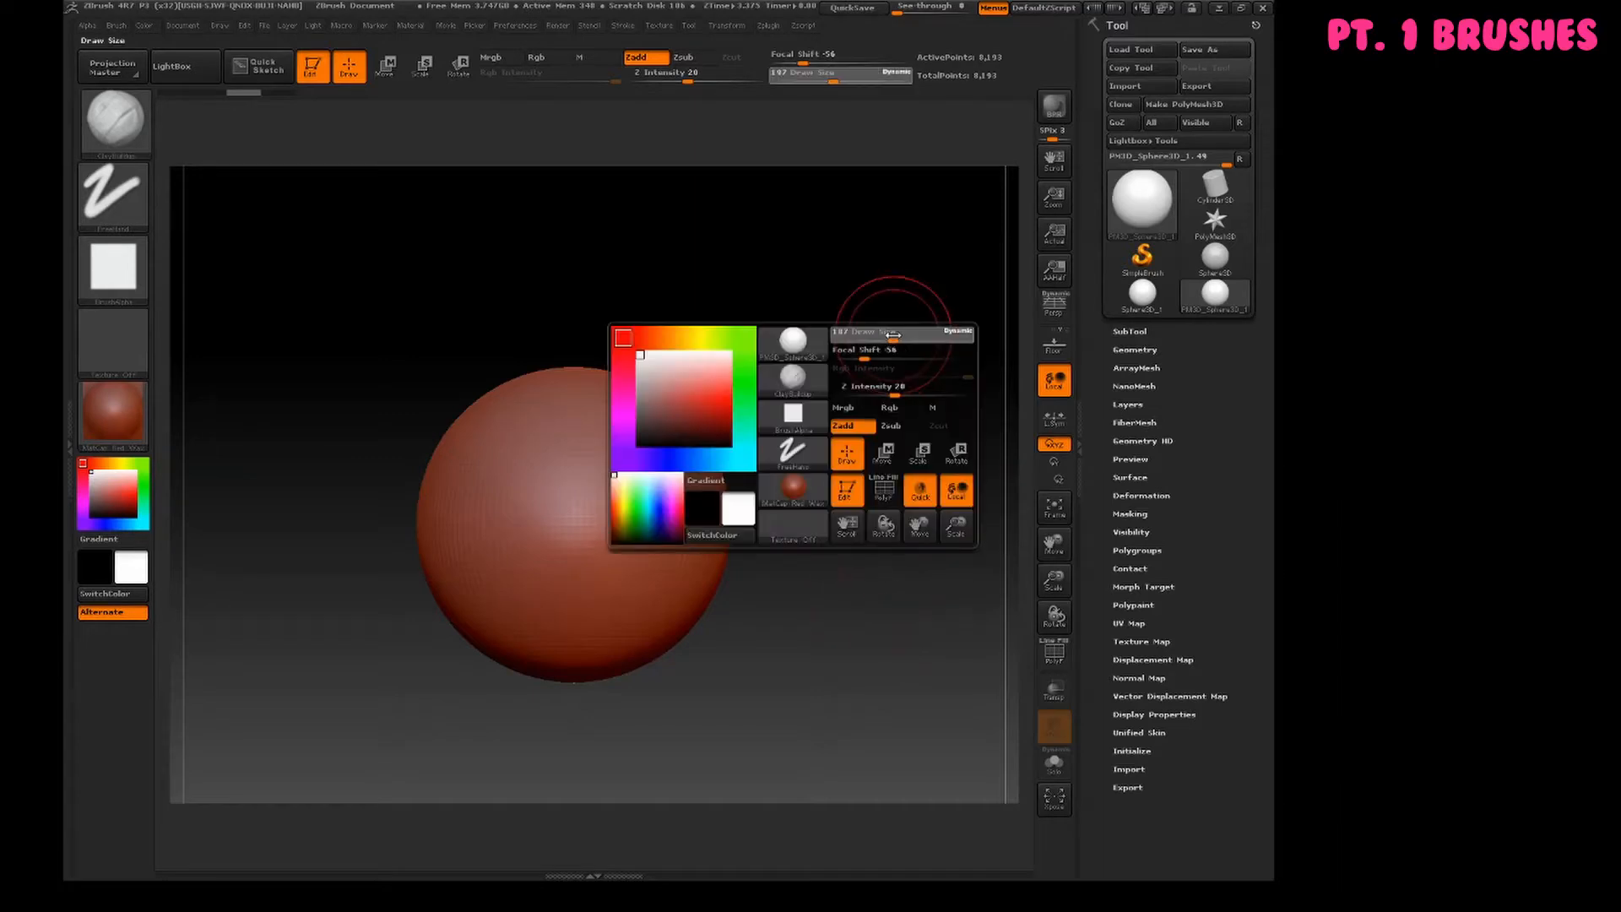
pyautogui.keyDown('alt'); pyautogui.moveTo(846, 389); pyautogui.dragTo(829, 386); pyautogui.keyUp('alt')
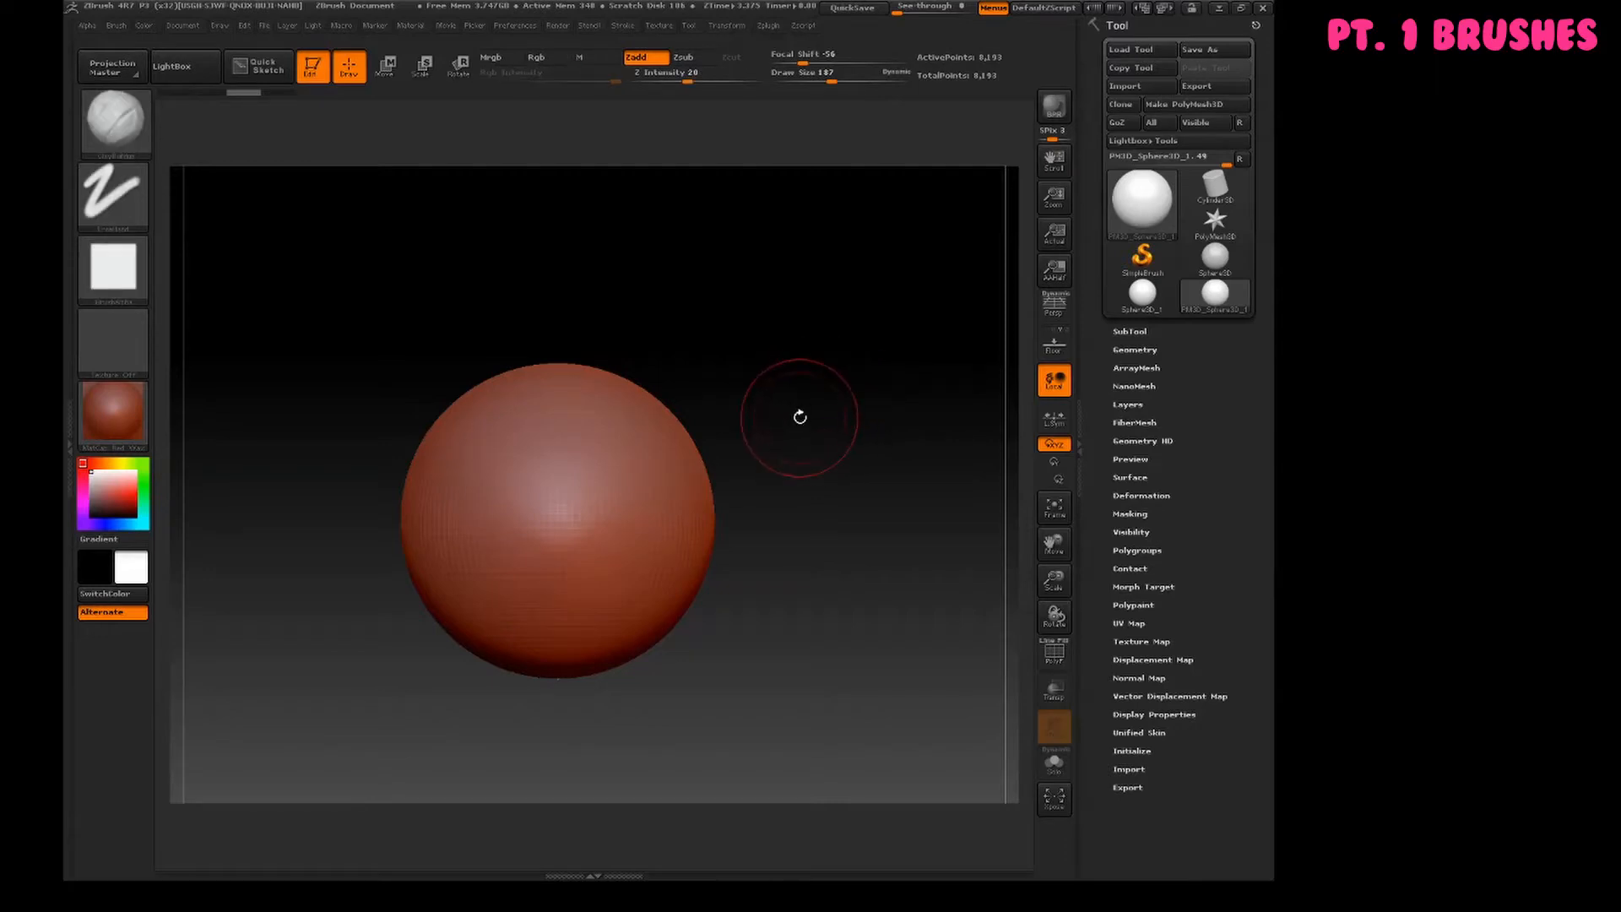
pyautogui.press('space')
pyautogui.click(815, 418)
pyautogui.keyDown('alt'); pyautogui.moveTo(830, 412); pyautogui.dragTo(838, 419); pyautogui.keyUp('alt')
pyautogui.press('space')
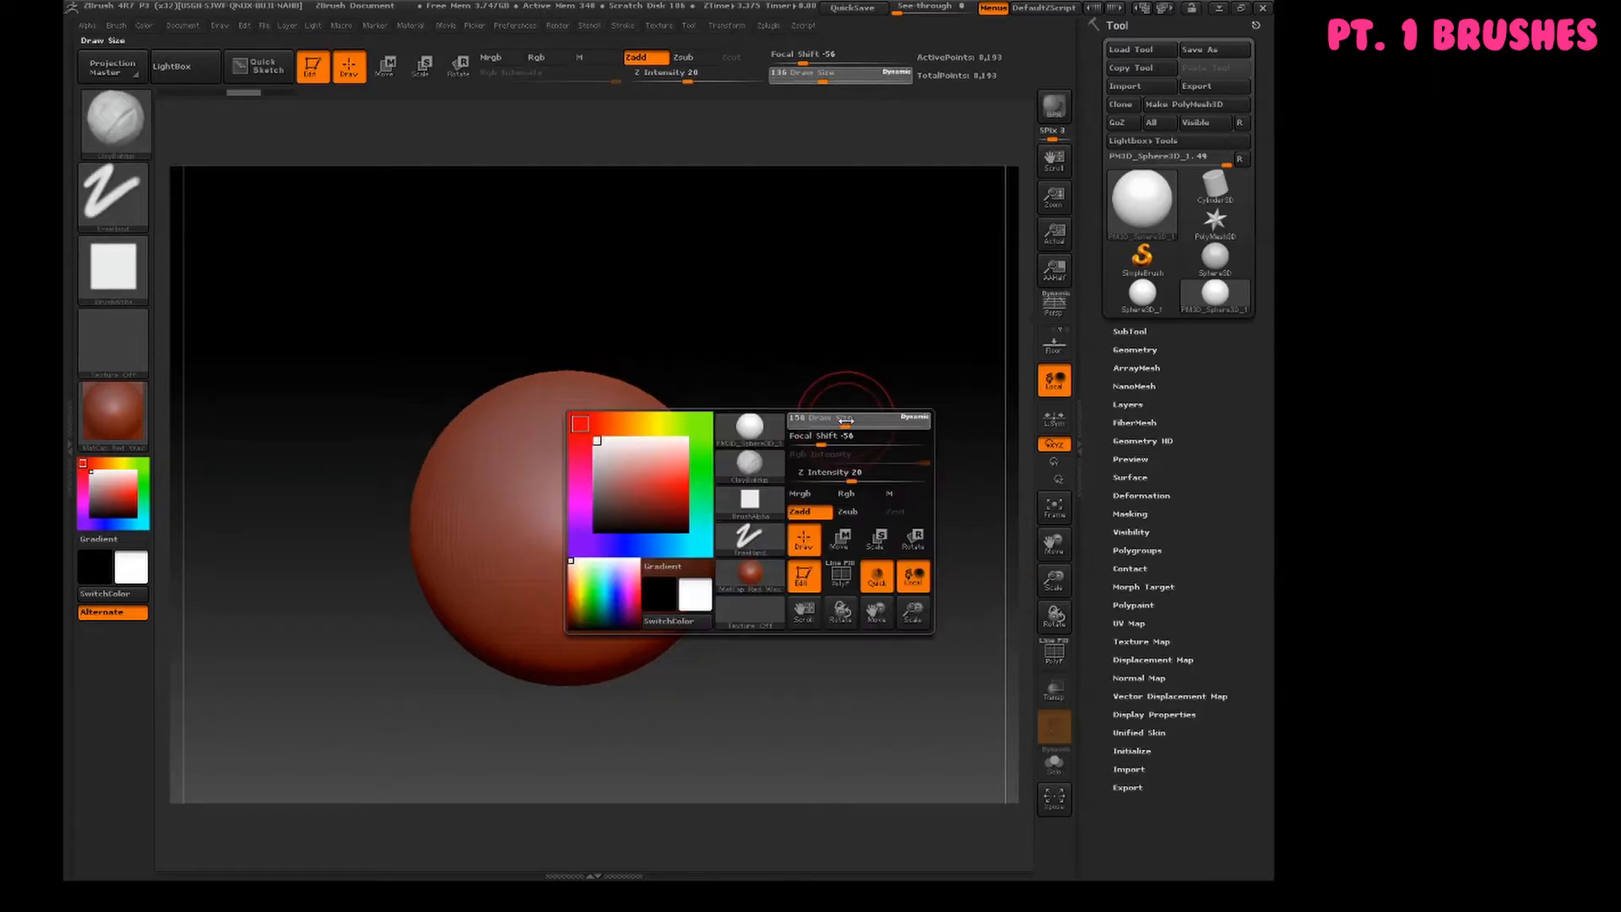
pyautogui.moveTo(639, 508)
pyautogui.mouseDown()
pyautogui.moveTo(619, 530)
pyautogui.moveTo(643, 498)
pyautogui.moveTo(644, 574)
pyautogui.mouseUp()
# - Set the draw size to about 228 and pull the sphere's upper sides outward into mirrored ears with the Move brush
pyautogui.press('s')
pyautogui.moveTo(808, 439); pyautogui.dragTo(816, 439)
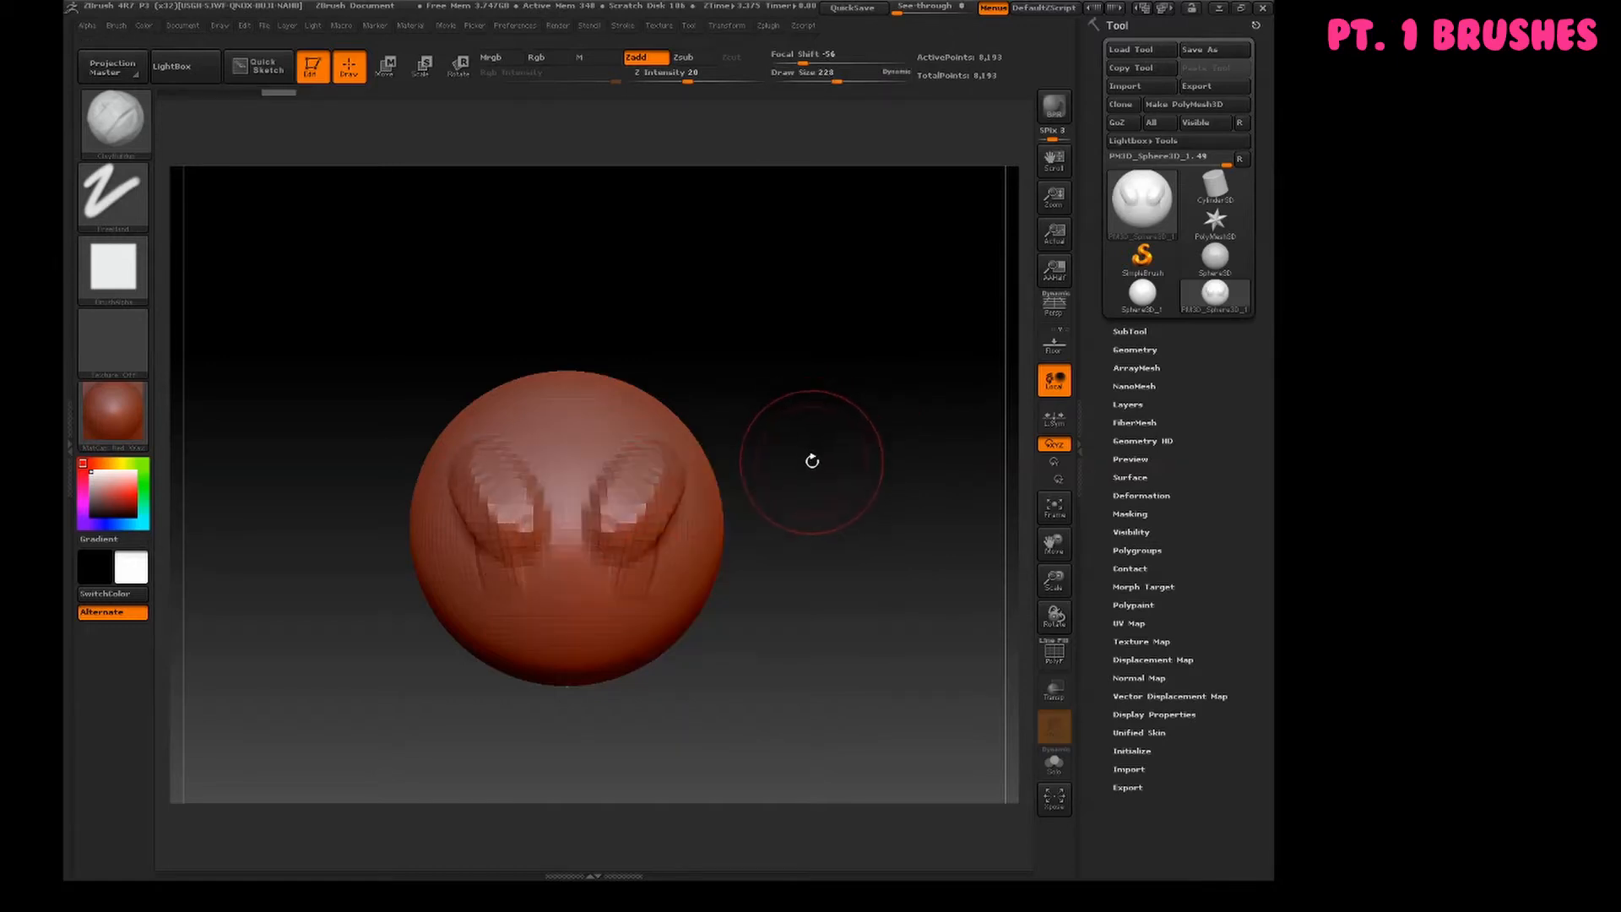
pyautogui.press('b')
pyautogui.press('m')
pyautogui.press('v')
pyautogui.moveTo(660, 441)
pyautogui.mouseDown()
pyautogui.moveTo(912, 351)
pyautogui.moveTo(767, 329)
pyautogui.moveTo(661, 439)
pyautogui.moveTo(834, 392)
pyautogui.mouseUp()
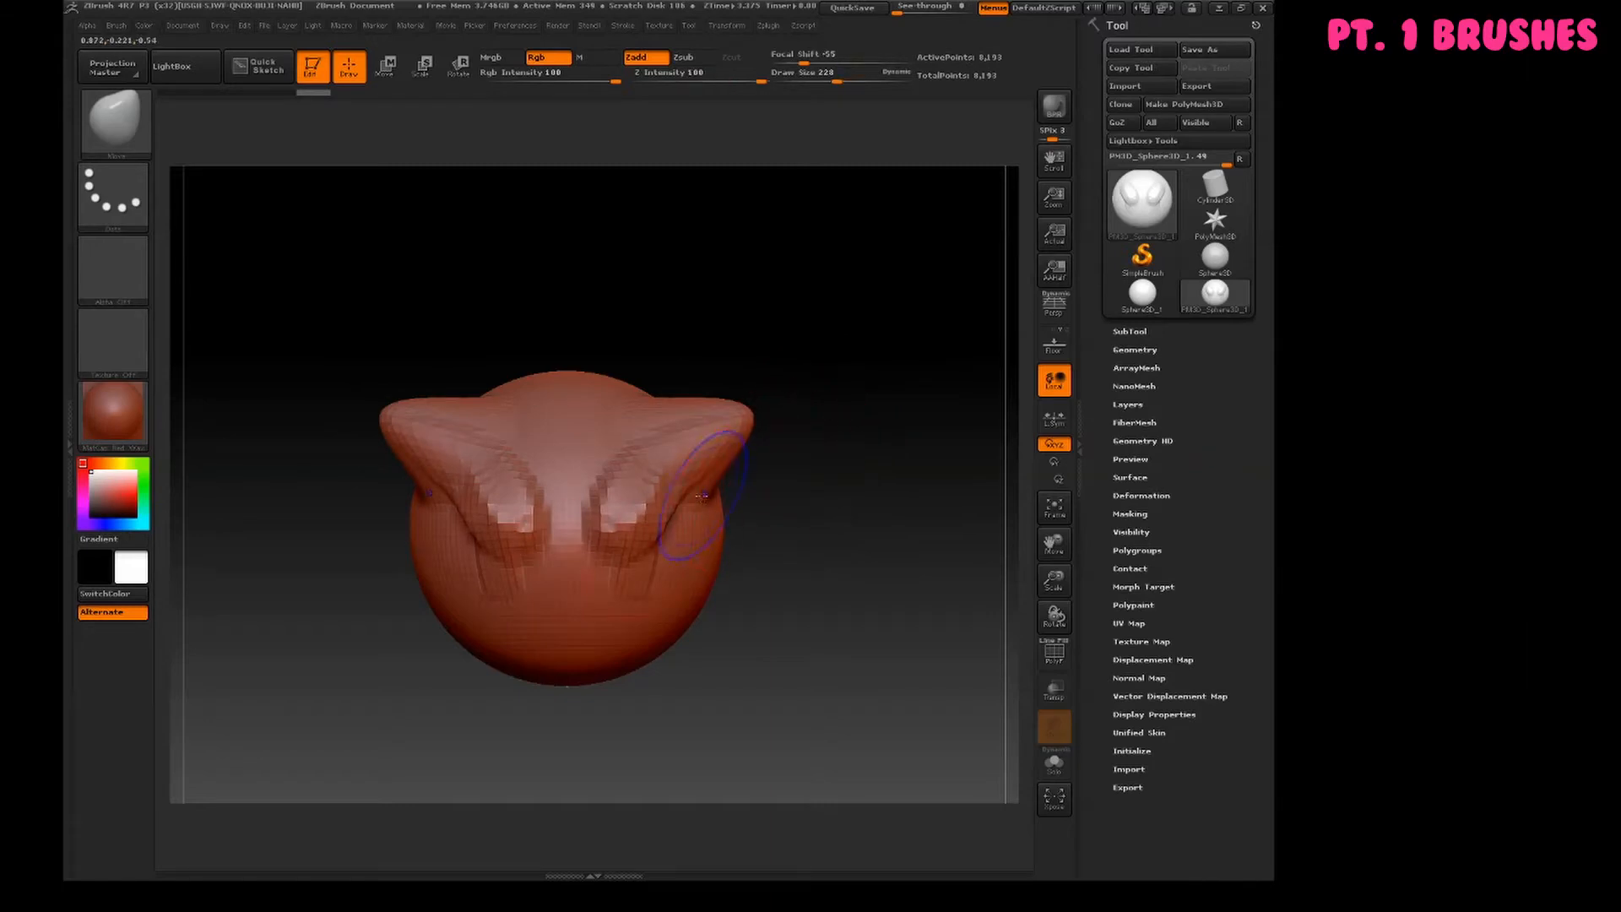
# - Smooth the sculpted bulges and ears, and undo the test strokes on the sphere
pyautogui.moveTo(628, 498)
pyautogui.keyDown('shift'); pyautogui.mouseDown()
pyautogui.moveTo(714, 432)
pyautogui.moveTo(608, 532)
pyautogui.moveTo(639, 482)
pyautogui.moveTo(703, 437)
pyautogui.mouseUp(); pyautogui.keyUp('shift')
pyautogui.hotkey('ctrl', 'z')
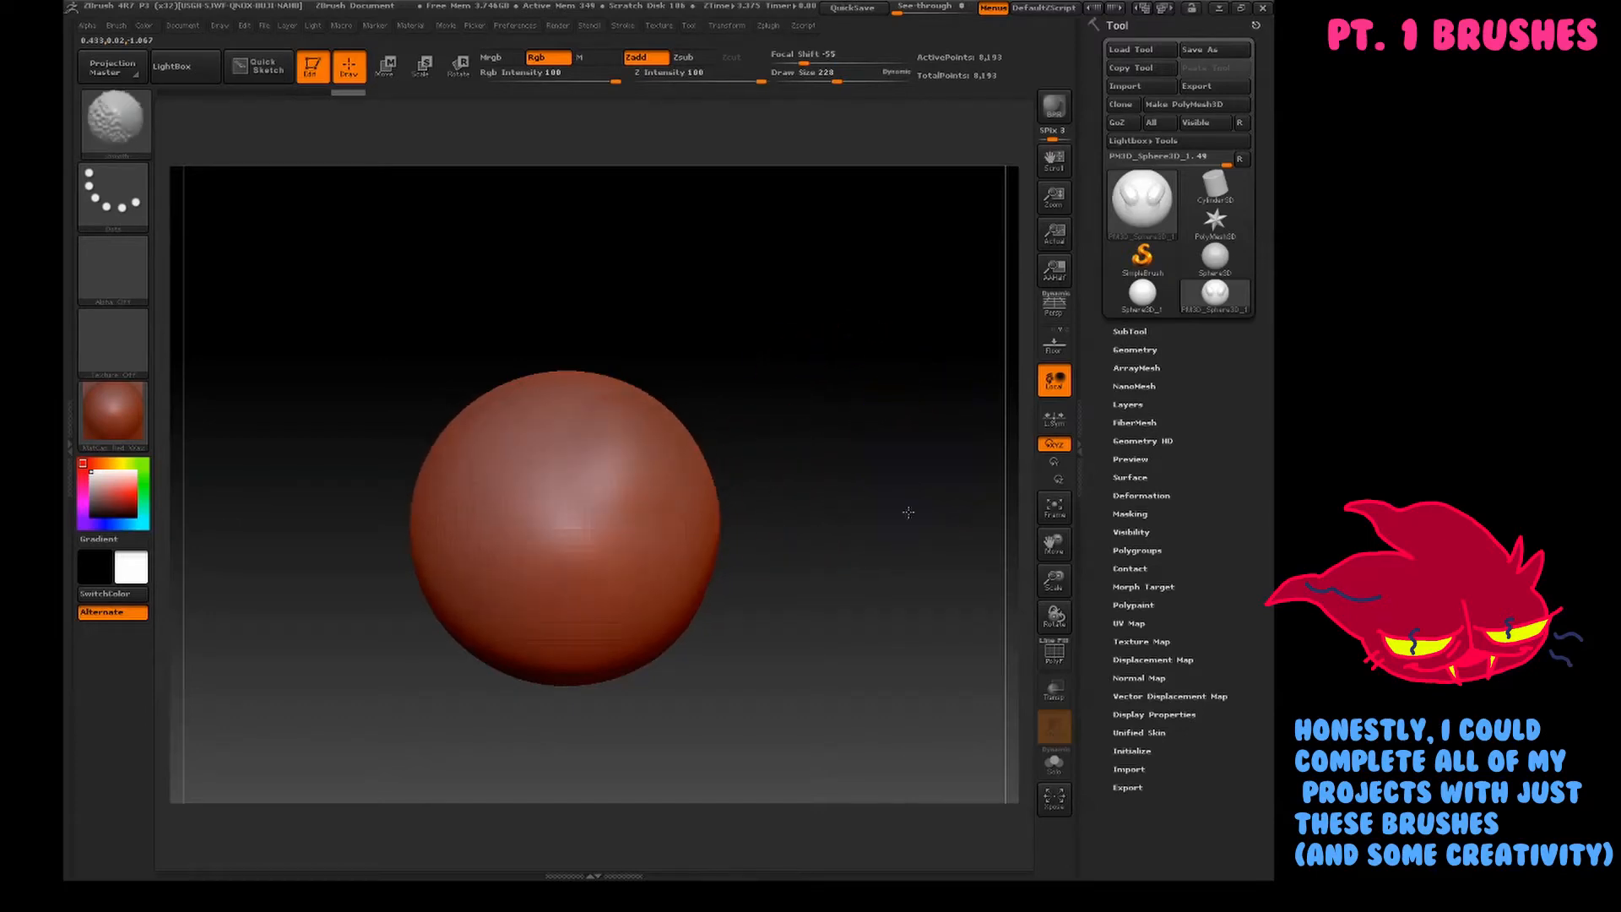
pyautogui.hotkey('ctrl', 'z')
pyautogui.hotkey('ctrl', 'z')
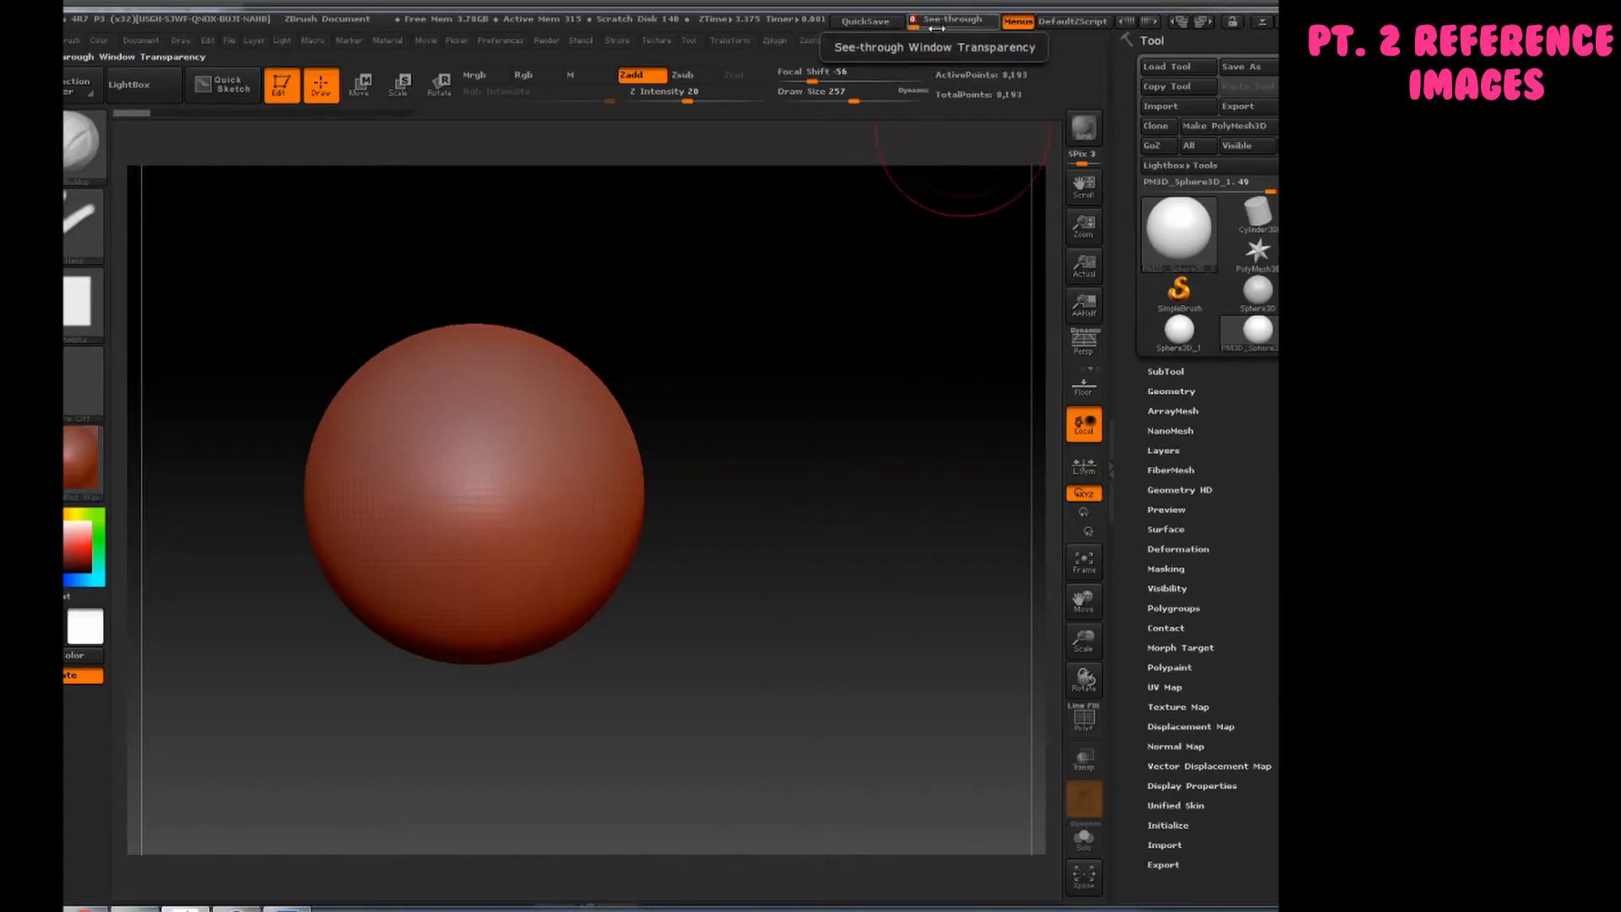
# - Set the window's see-through transparency to 43 and reposition the sphere over the reference drawing behind it
pyautogui.moveTo(945, 29)
pyautogui.mouseDown()
pyautogui.moveTo(897, 40)
pyautogui.moveTo(948, 42)
pyautogui.mouseUp()
pyautogui.keyDown('alt'); pyautogui.moveTo(764, 557); pyautogui.dragTo(866, 565); pyautogui.keyUp('alt')
# - Test ClayBuildup strokes on the sphere over the reference drawing at different draw sizes, and undo each one
pyautogui.moveTo(629, 507); pyautogui.dragTo(764, 473)
pyautogui.hotkey('ctrl', 'z')
pyautogui.press('space')
pyautogui.moveTo(943, 389); pyautogui.dragTo(937, 388)
pyautogui.keyDown('alt'); pyautogui.moveTo(853, 540); pyautogui.dragTo(844, 517); pyautogui.keyUp('alt')
pyautogui.moveTo(662, 458)
pyautogui.mouseDown()
pyautogui.moveTo(631, 449)
pyautogui.moveTo(680, 483)
pyautogui.mouseUp()
pyautogui.hotkey('ctrl', 'z')
# - Set the draw size to 182, test another stroke on the sphere over the reference drawing, and undo it
pyautogui.press('space')
pyautogui.moveTo(832, 383); pyautogui.dragTo(840, 383)
pyautogui.keyDown('alt'); pyautogui.moveTo(746, 424); pyautogui.dragTo(751, 422); pyautogui.keyUp('alt')
pyautogui.moveTo(608, 541)
pyautogui.mouseDown()
pyautogui.moveTo(644, 494)
pyautogui.moveTo(650, 418)
pyautogui.mouseUp()
pyautogui.hotkey('ctrl', 'z')
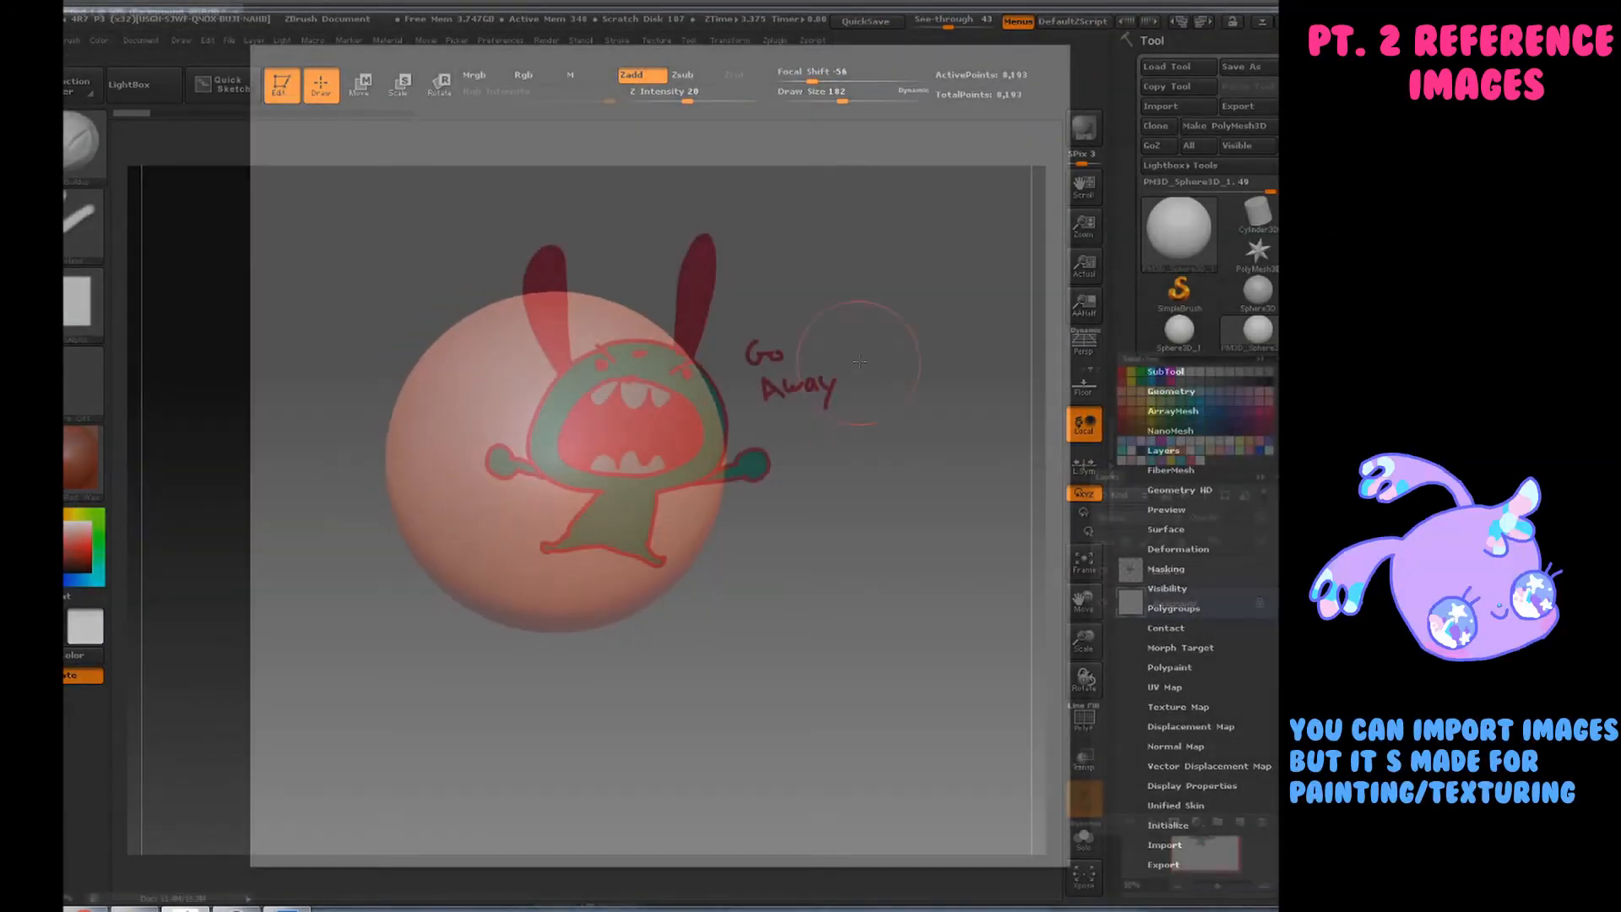
pyautogui.press('space')
pyautogui.moveTo(827, 368); pyautogui.dragTo(837, 367)
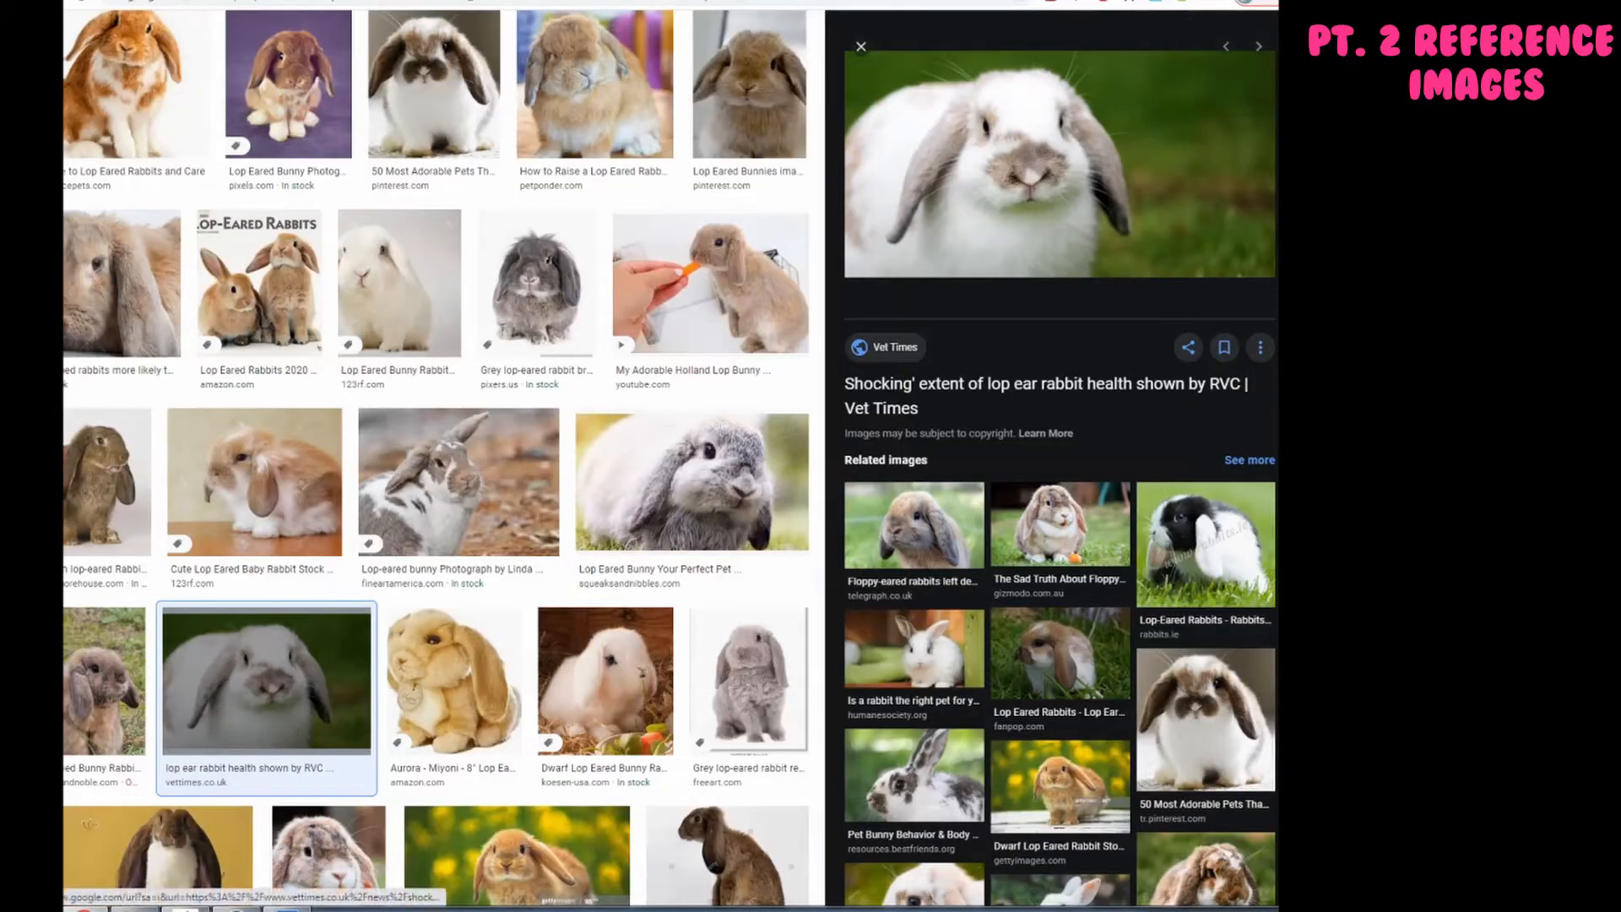
# - Switch from the browser's lop-eared rabbit reference images to ZBrush
pyautogui.moveTo(186, 909)
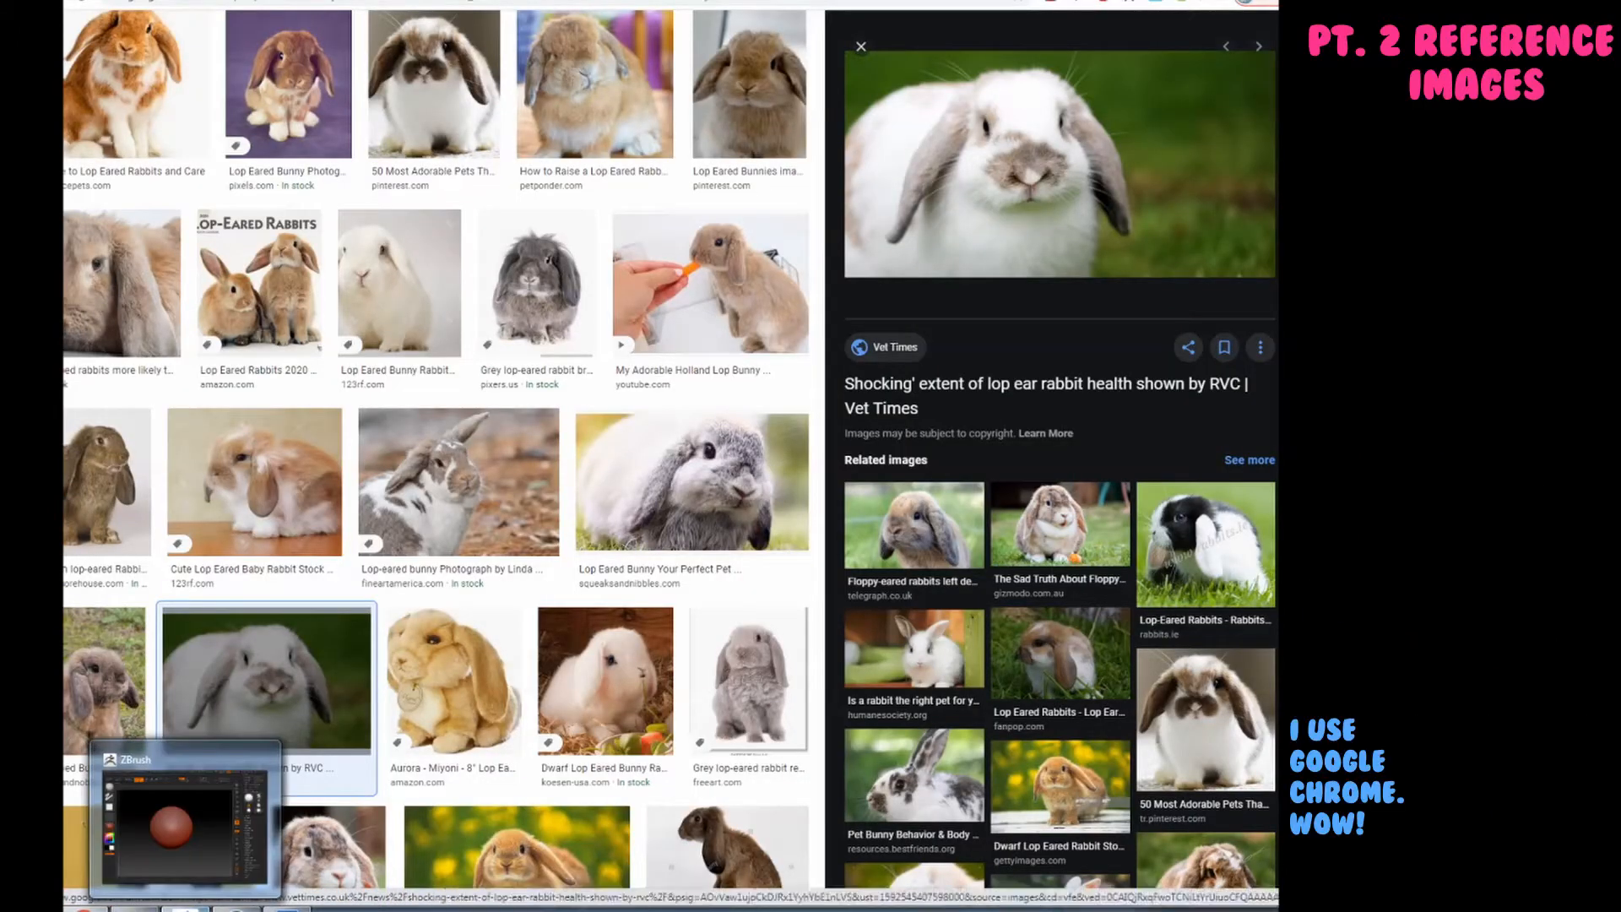
pyautogui.click(185, 909)
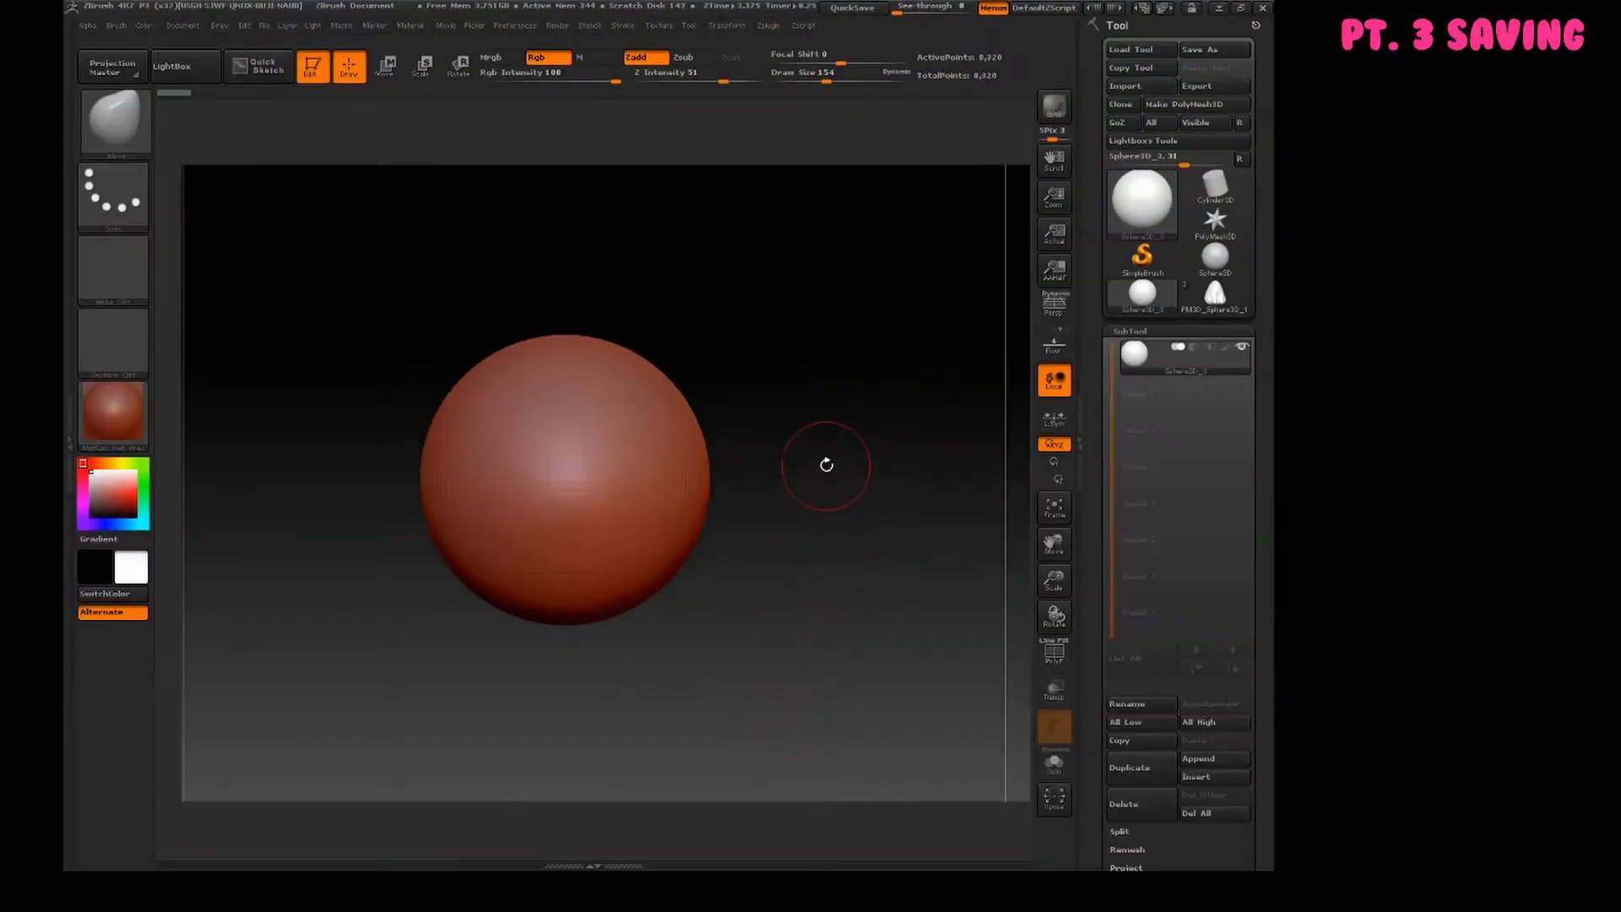
pyautogui.rightClick(826, 466)
pyautogui.moveTo(847, 467)
pyautogui.keyDown('alt'); pyautogui.mouseDown()
pyautogui.moveTo(853, 492)
pyautogui.moveTo(875, 494)
pyautogui.moveTo(842, 454)
pyautogui.mouseUp(); pyautogui.keyUp('alt')
pyautogui.rightClick(876, 494)
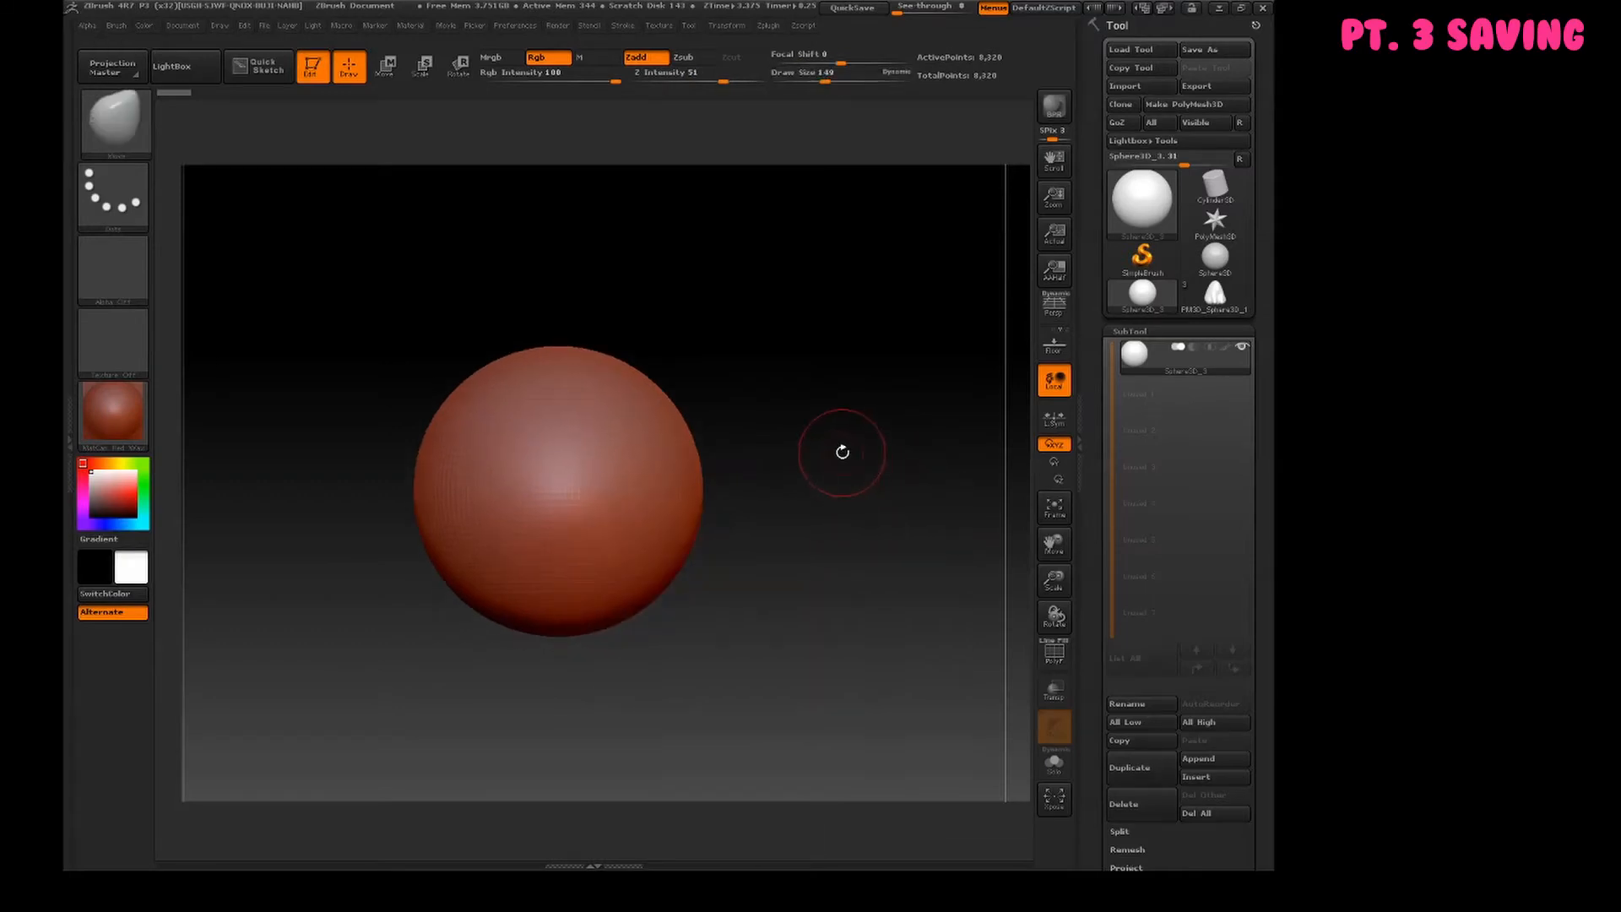
pyautogui.rightClick(861, 416)
pyautogui.click(877, 397)
pyautogui.moveTo(879, 395)
pyautogui.mouseDown()
pyautogui.moveTo(871, 416)
pyautogui.moveTo(880, 398)
pyautogui.mouseUp()
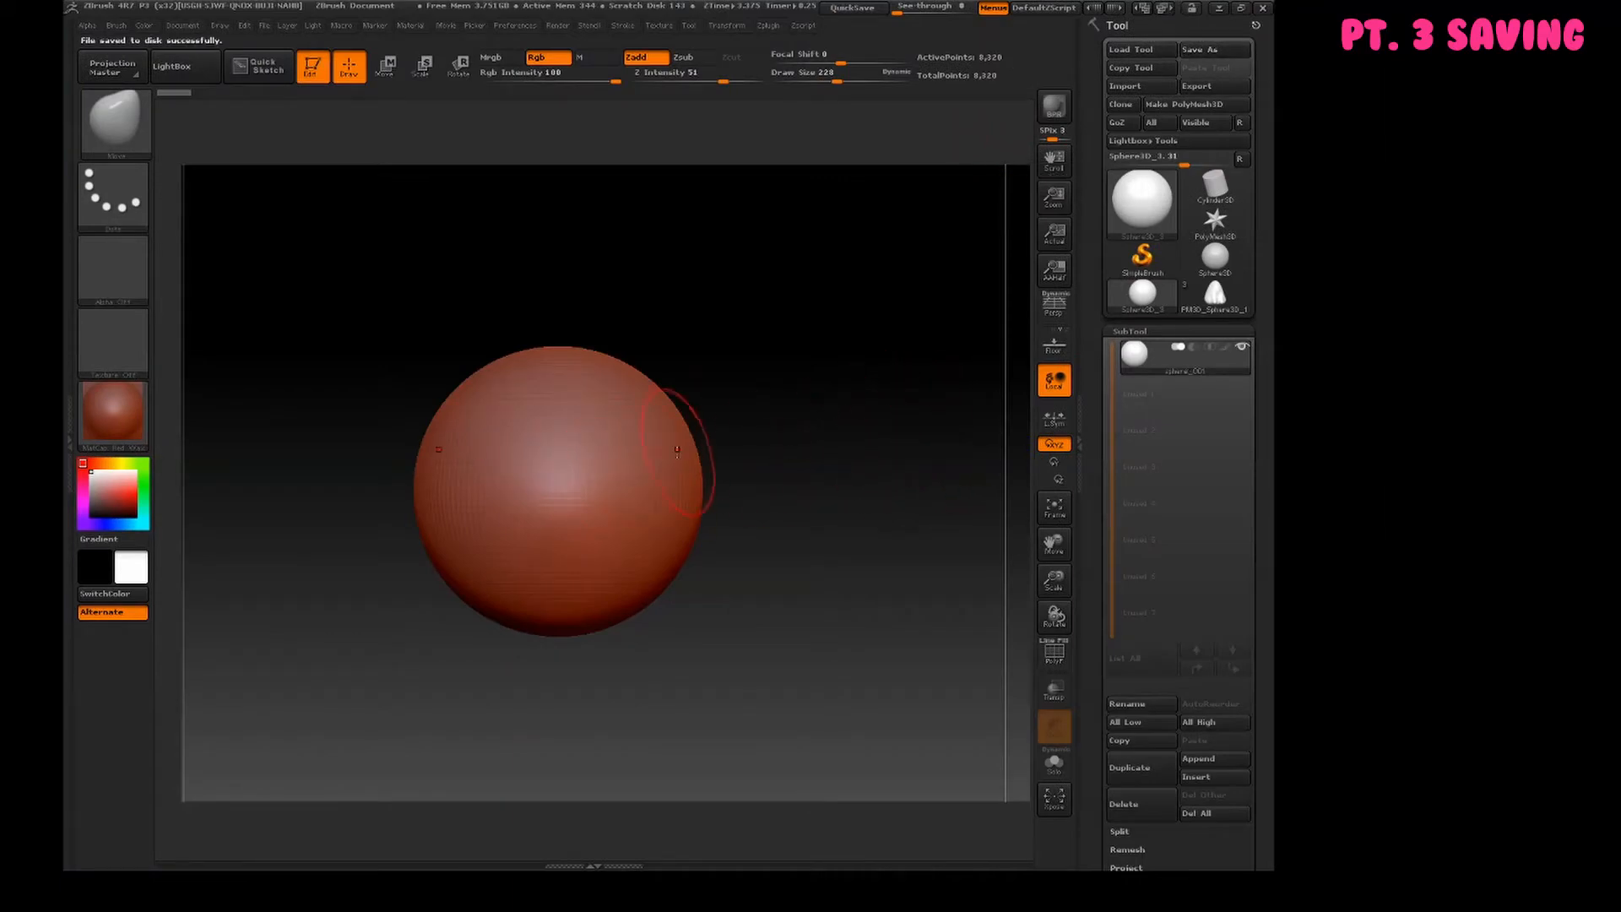
pyautogui.press(']')
pyautogui.keyDown('alt'); pyautogui.moveTo(805, 459); pyautogui.dragTo(825, 445); pyautogui.keyUp('alt')
pyautogui.press('space')
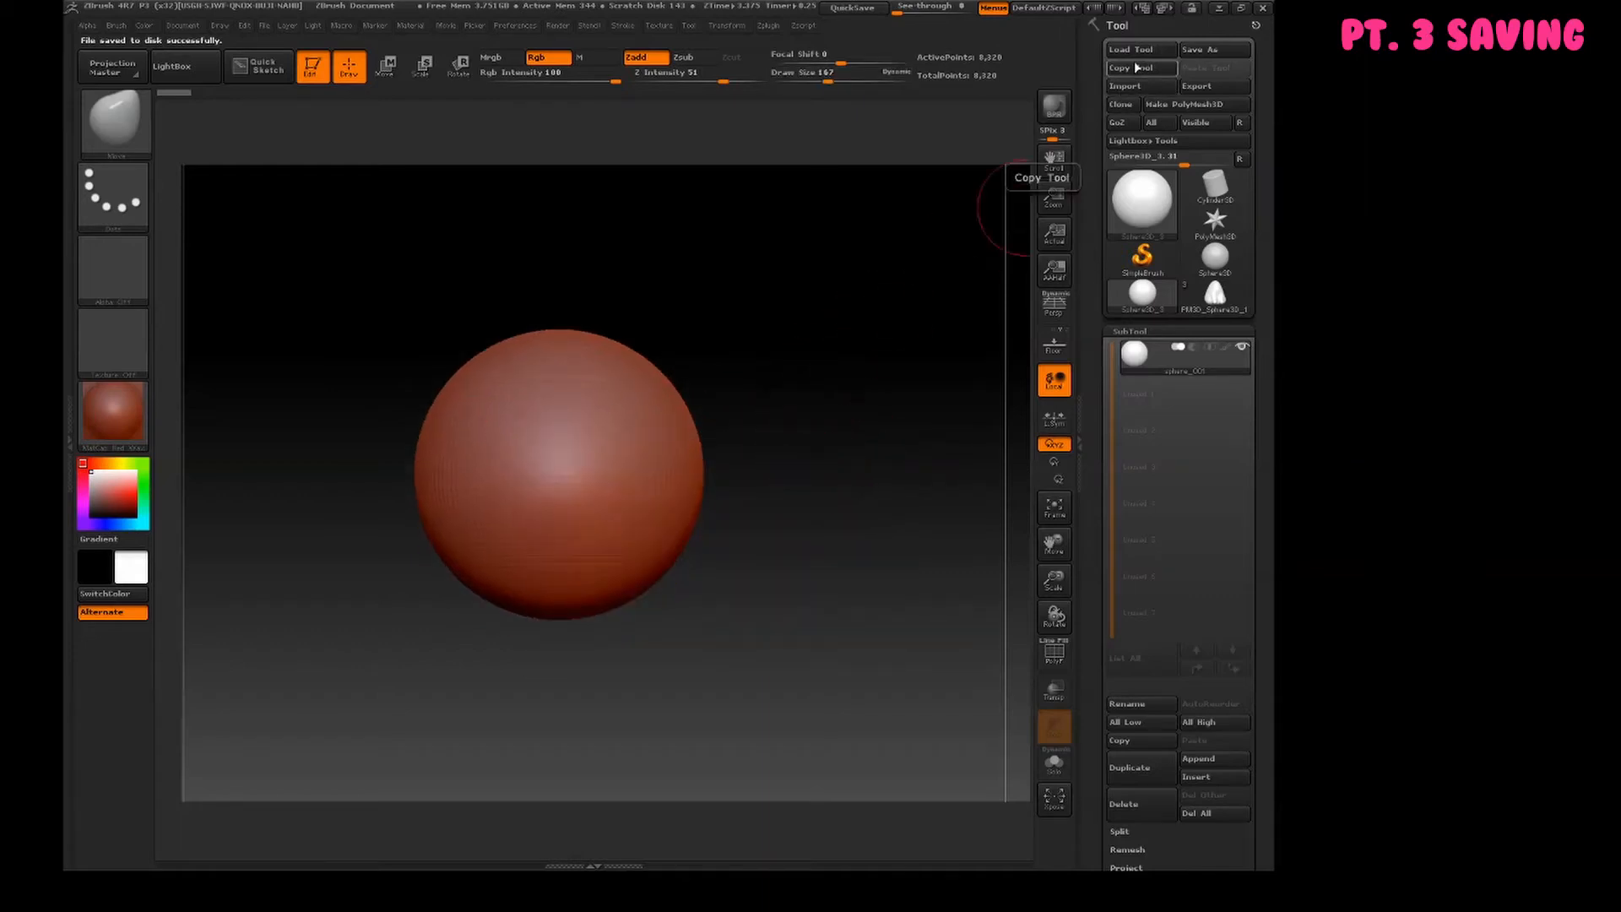
pyautogui.click(236, 140)
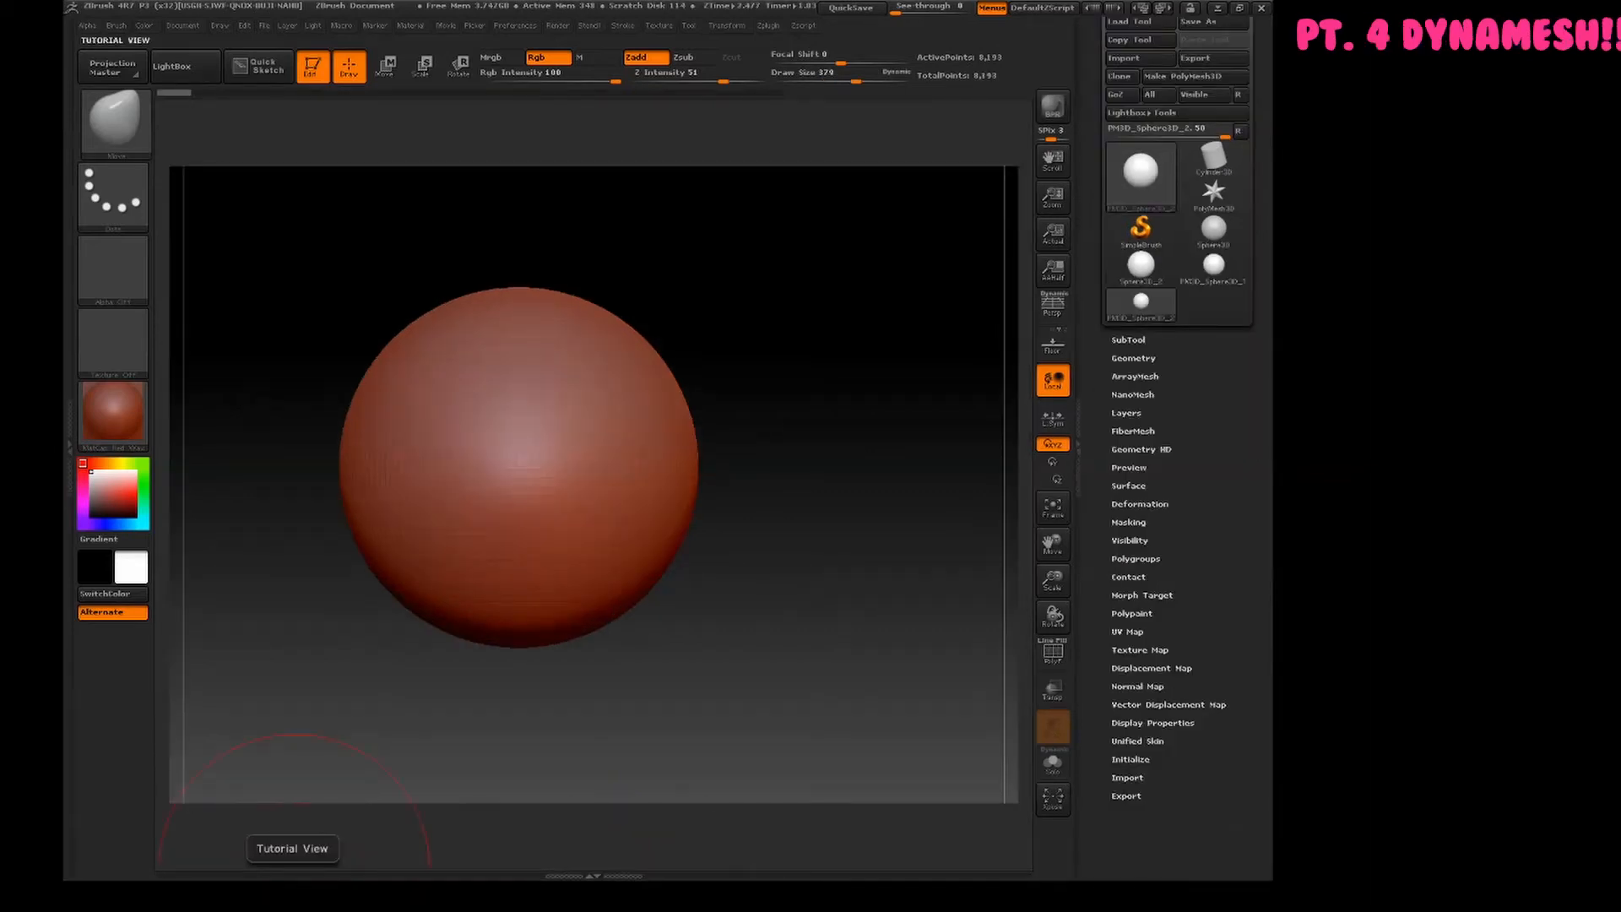
# - Reduce the Move brush's draw size to about 331 and reposition the sphere in the canvas
pyautogui.press('space')
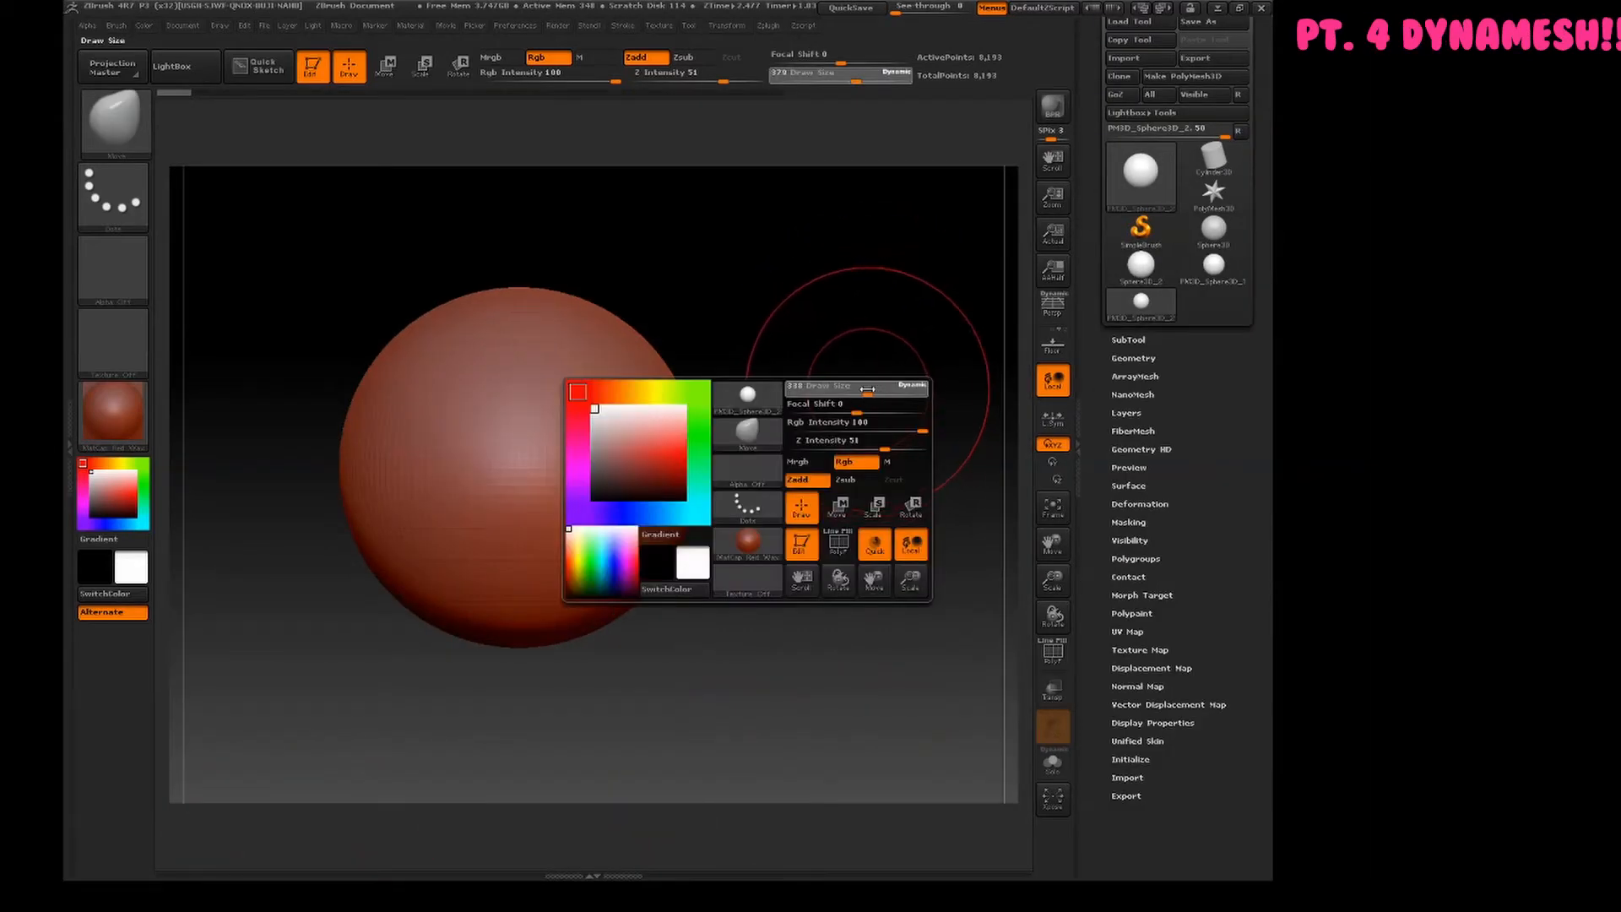
pyautogui.moveTo(854, 351)
pyautogui.keyDown('alt'); pyautogui.mouseDown()
pyautogui.moveTo(904, 397)
pyautogui.moveTo(861, 360)
pyautogui.mouseUp(); pyautogui.keyUp('alt')
pyautogui.moveTo(1259, 485); pyautogui.dragTo(1271, 522)
pyautogui.moveTo(847, 475); pyautogui.dragTo(727, 505)
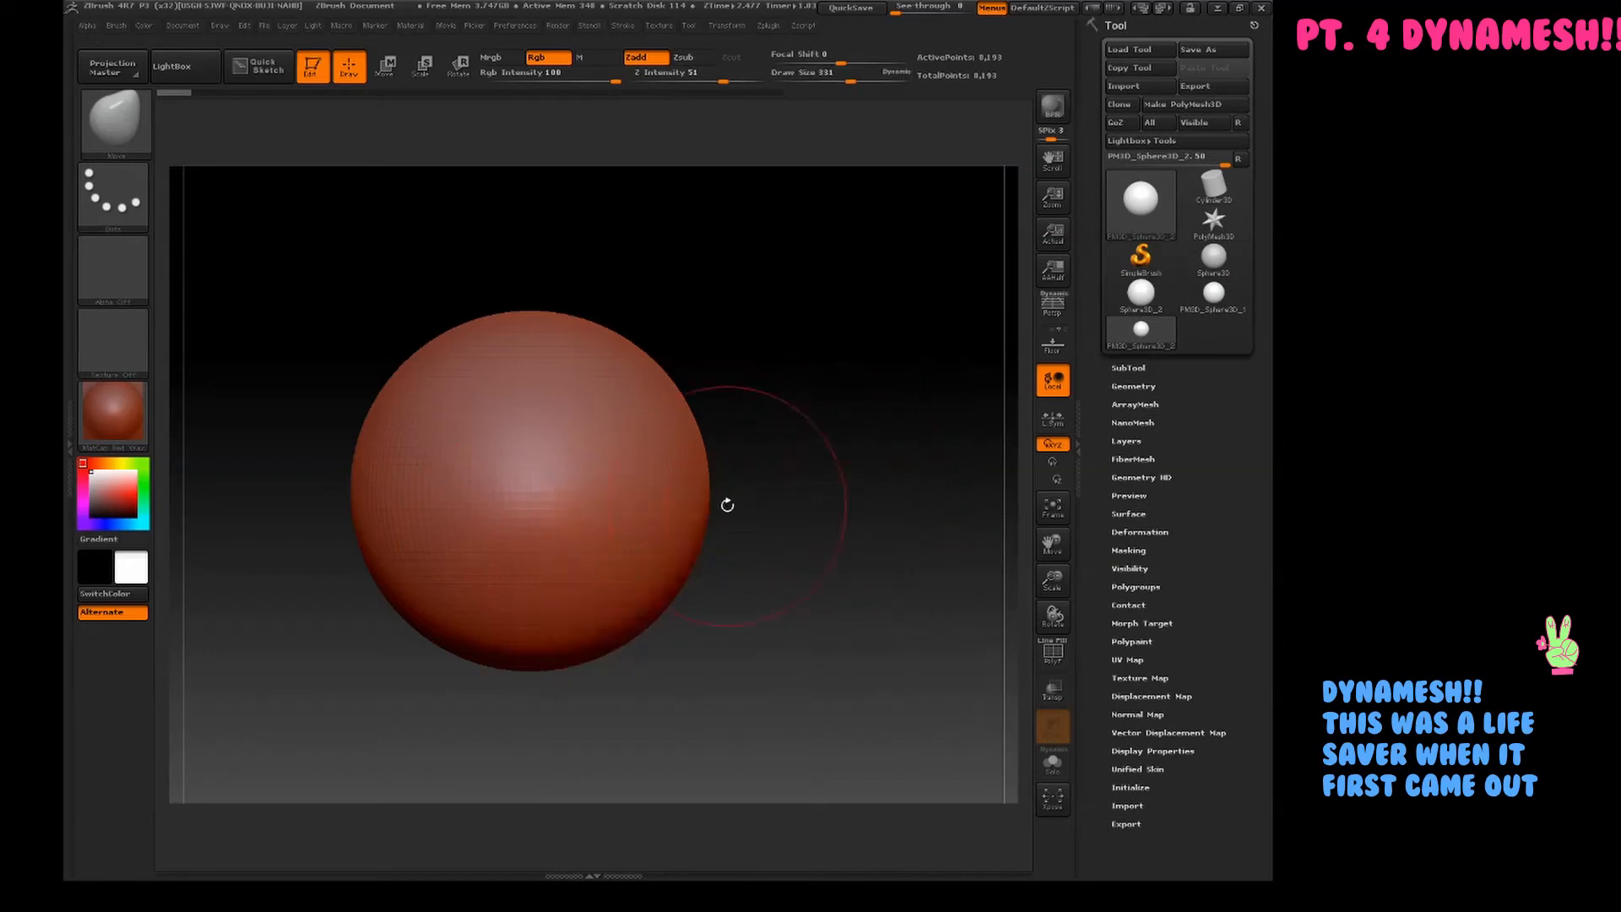
pyautogui.moveTo(1270, 629); pyautogui.dragTo(1269, 614)
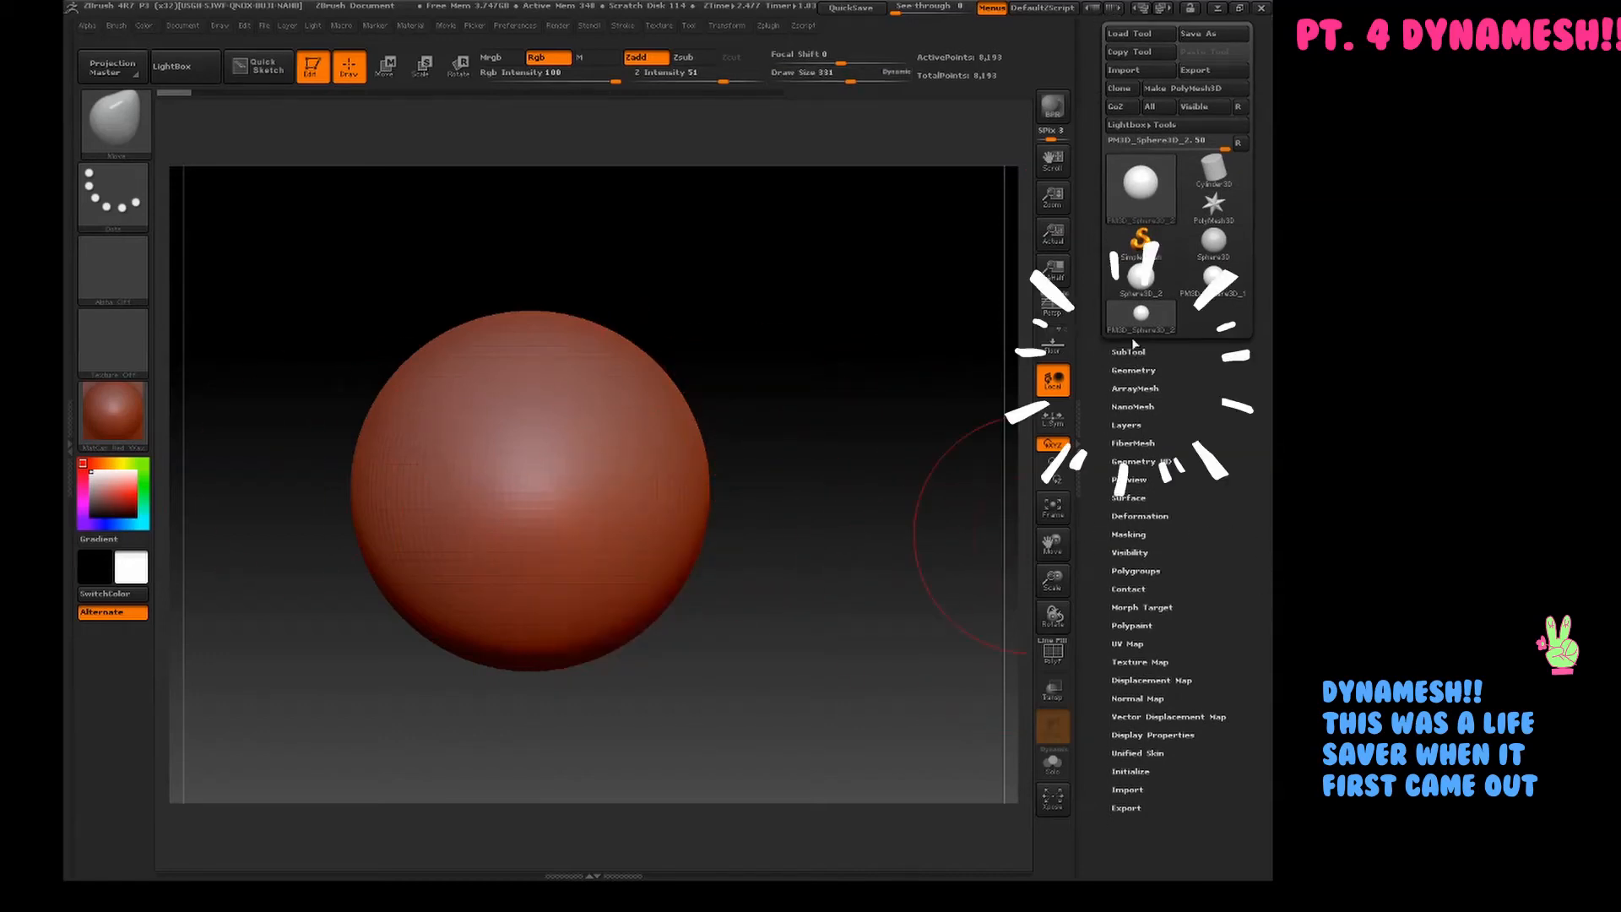
# - Lower the DynaMesh resolution in the sphere's geometry settings and activate DynaMesh on the sphere
pyautogui.click(1137, 371)
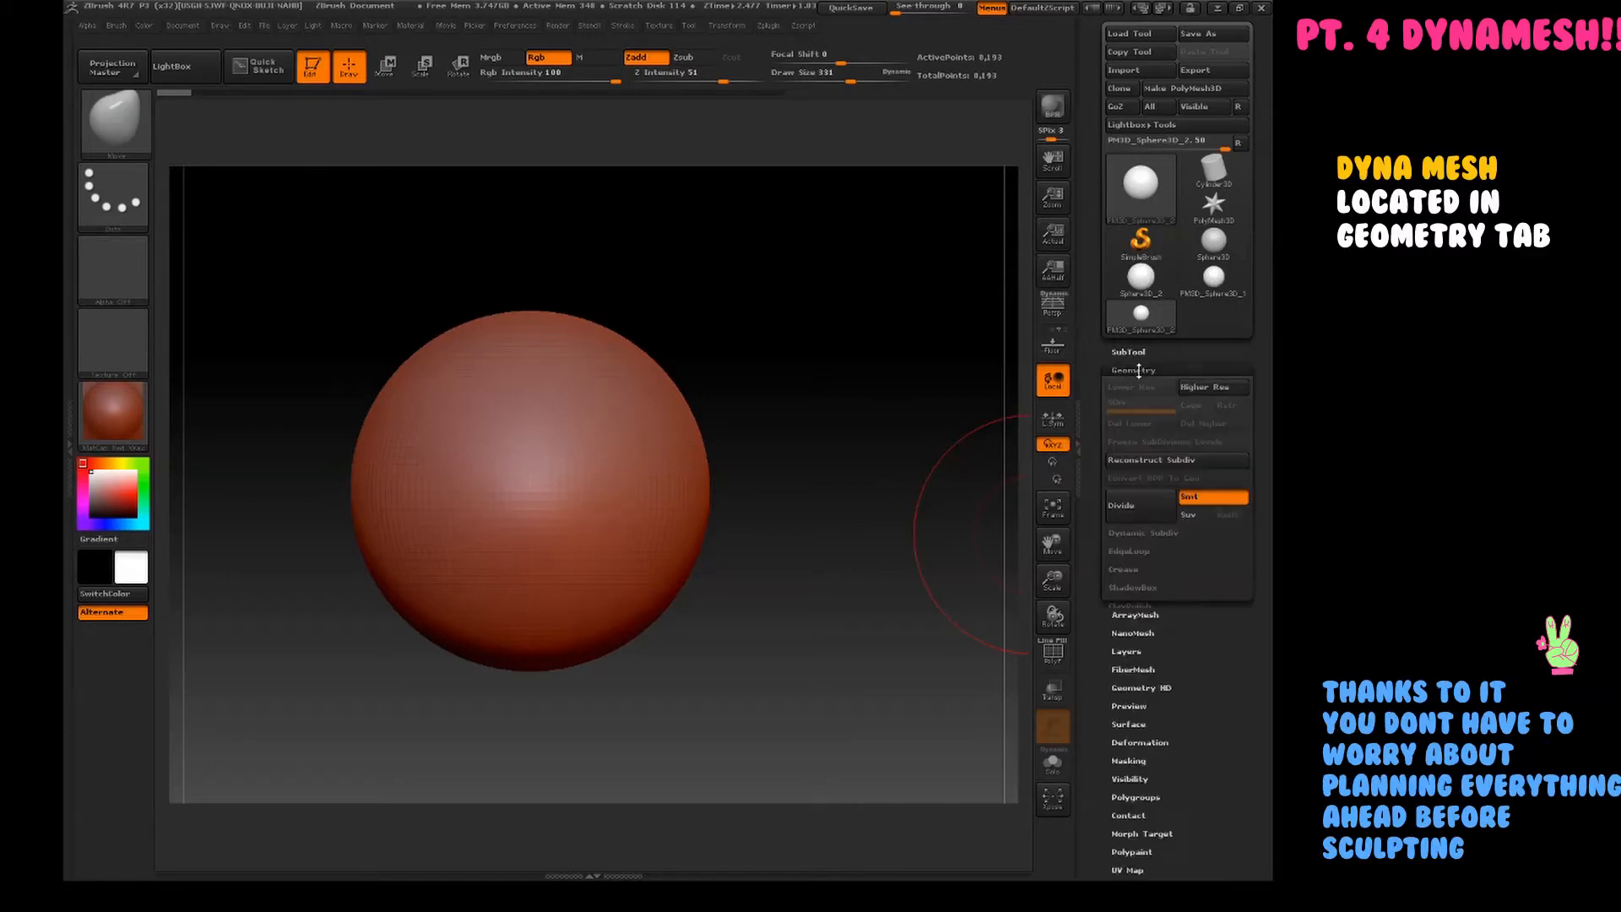
pyautogui.click(1135, 625)
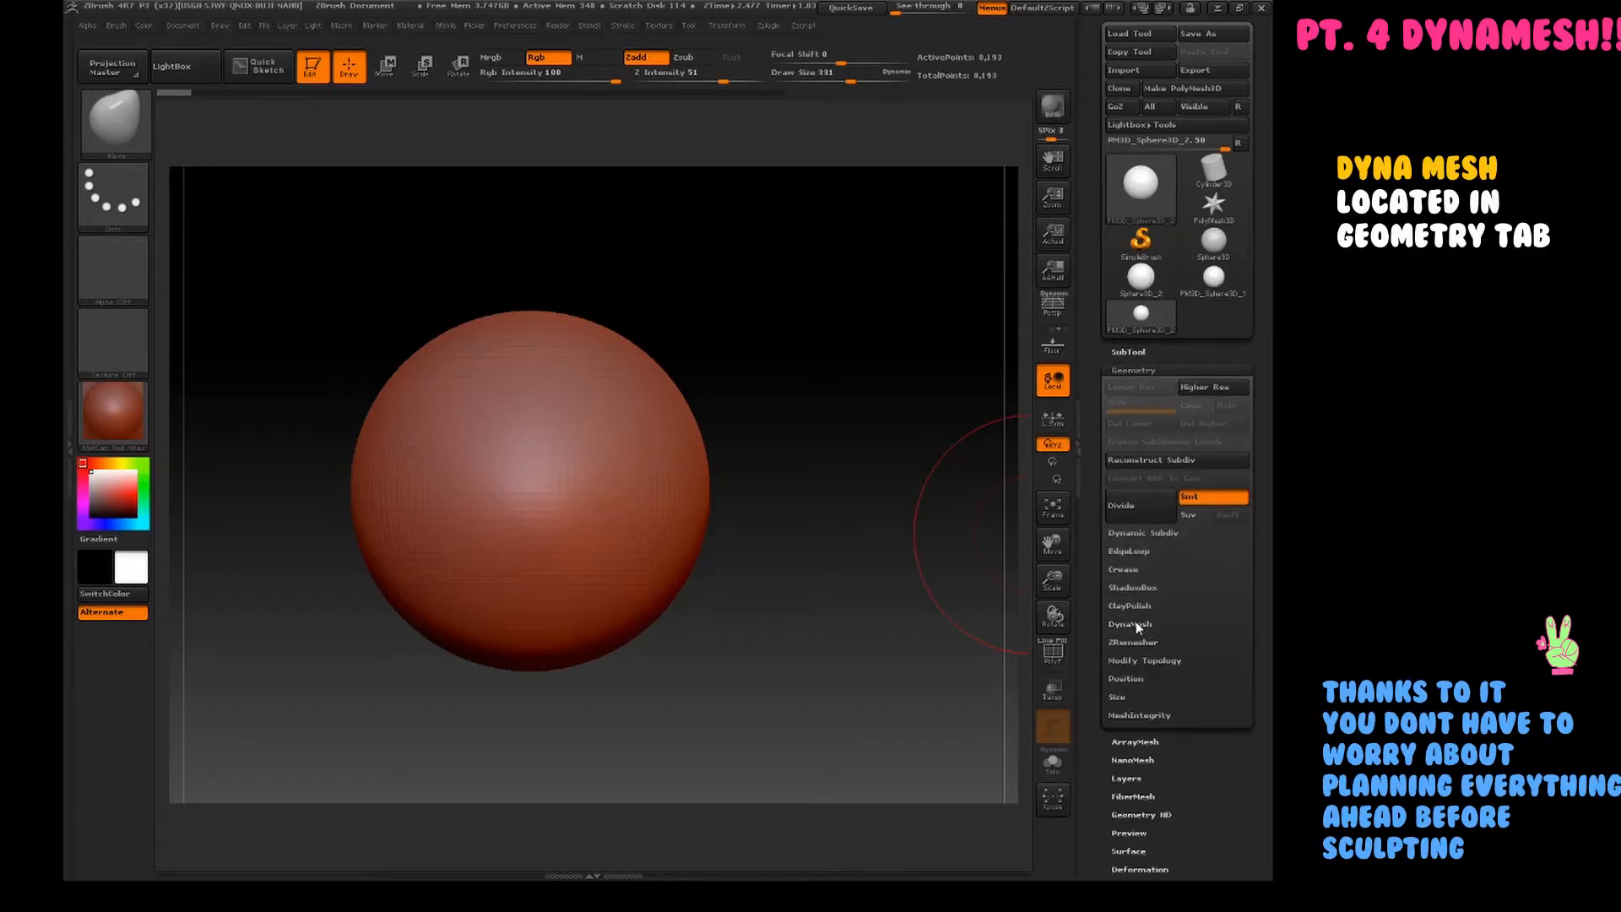
pyautogui.click(1140, 625)
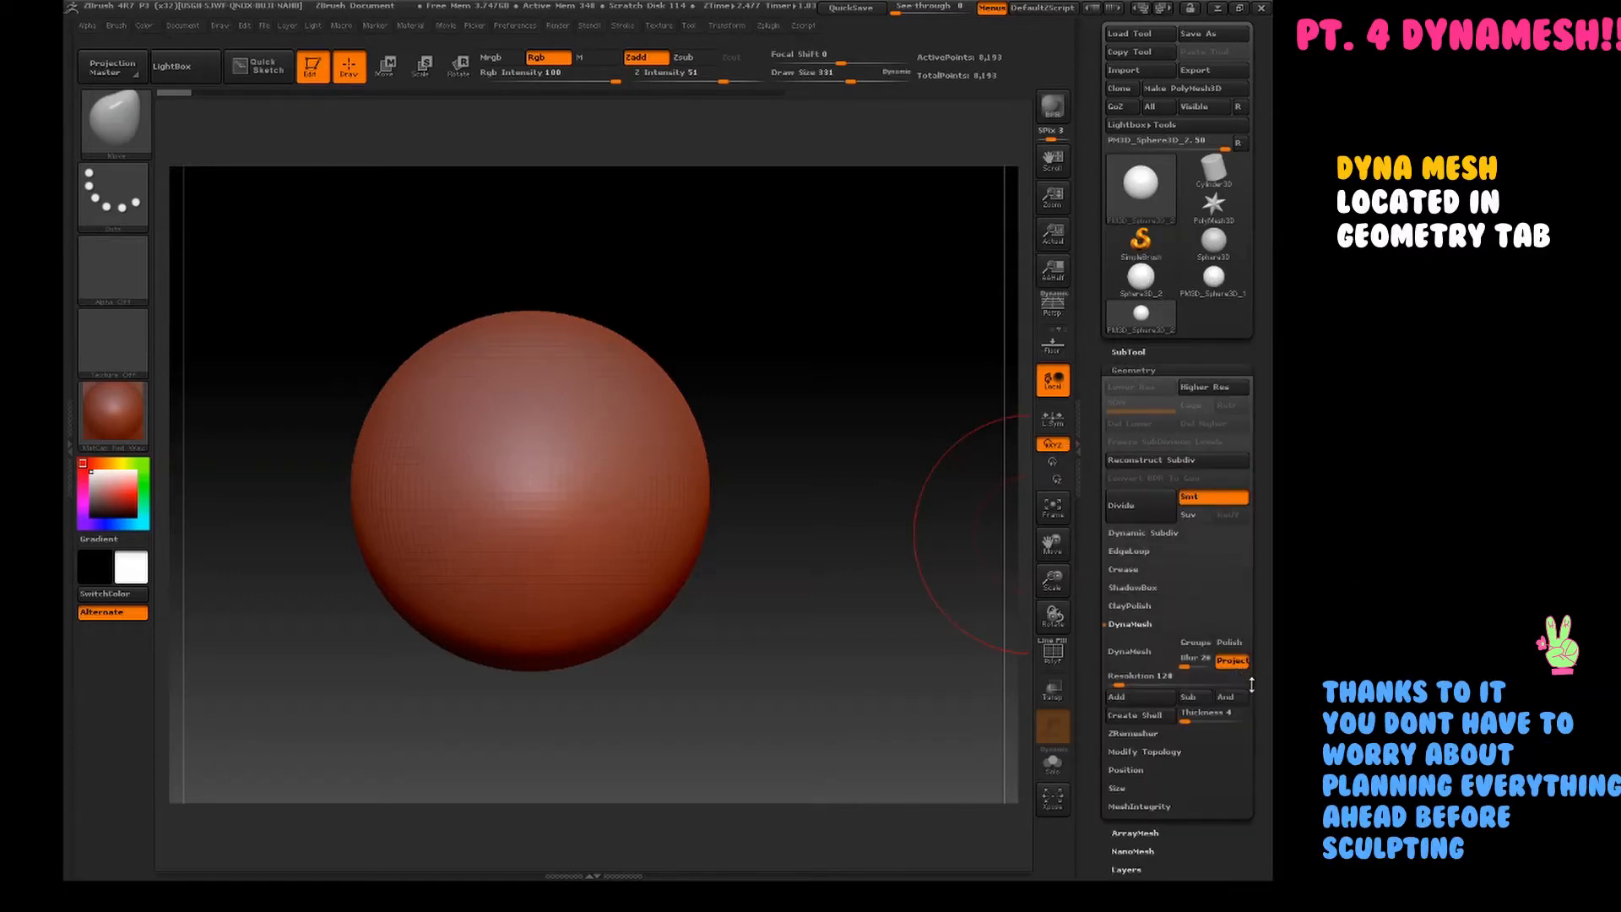
pyautogui.moveTo(1129, 676); pyautogui.dragTo(1117, 675)
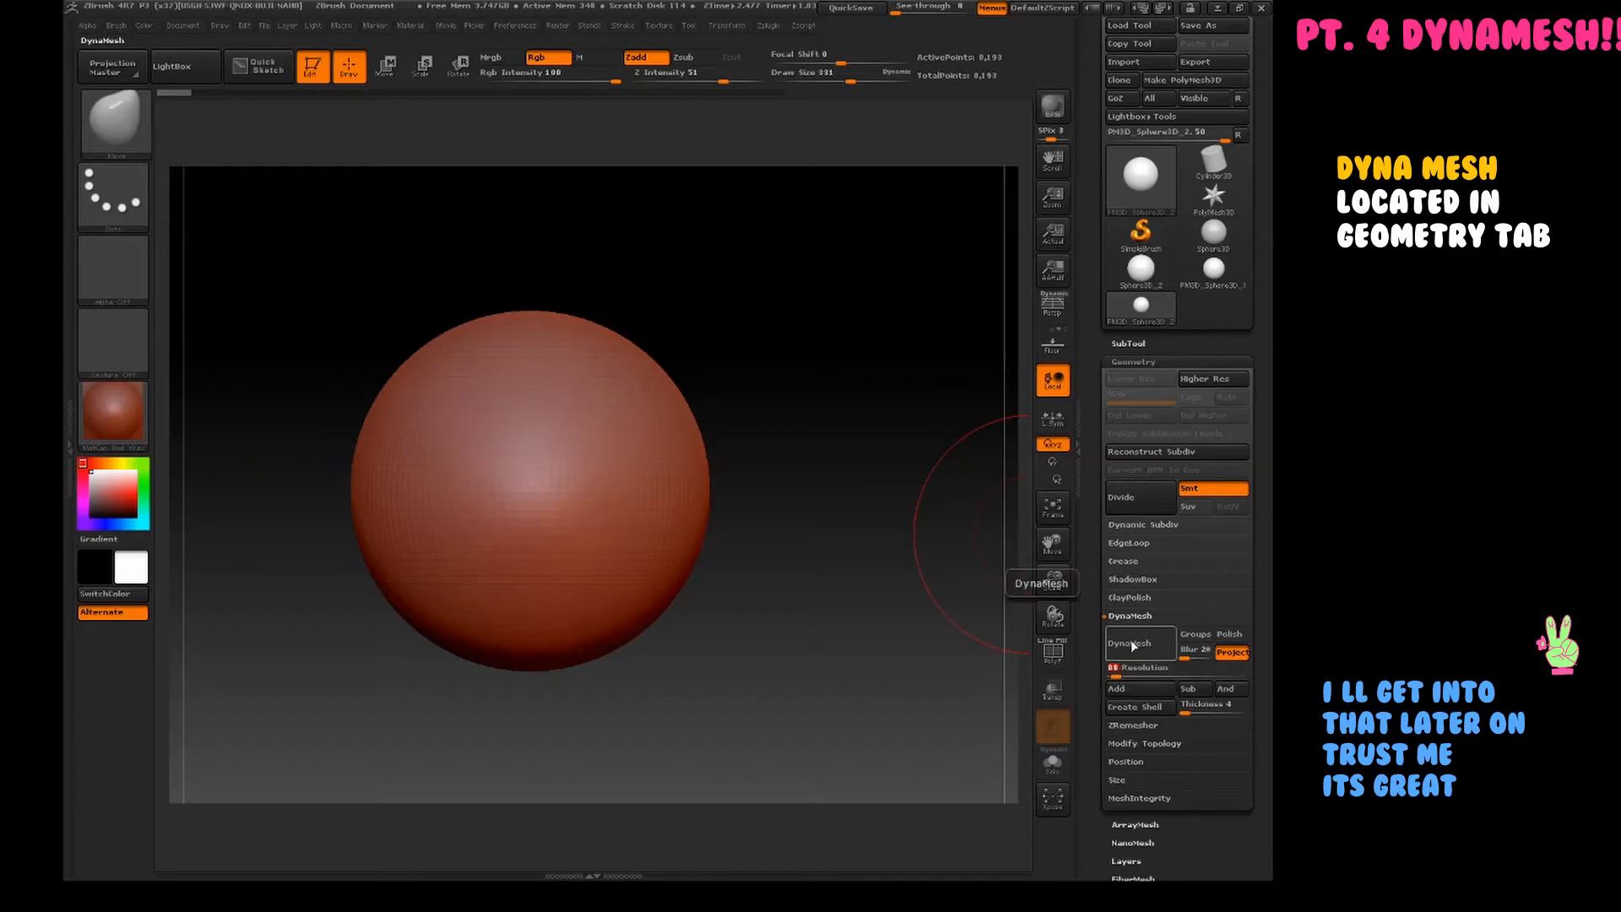
pyautogui.click(1133, 646)
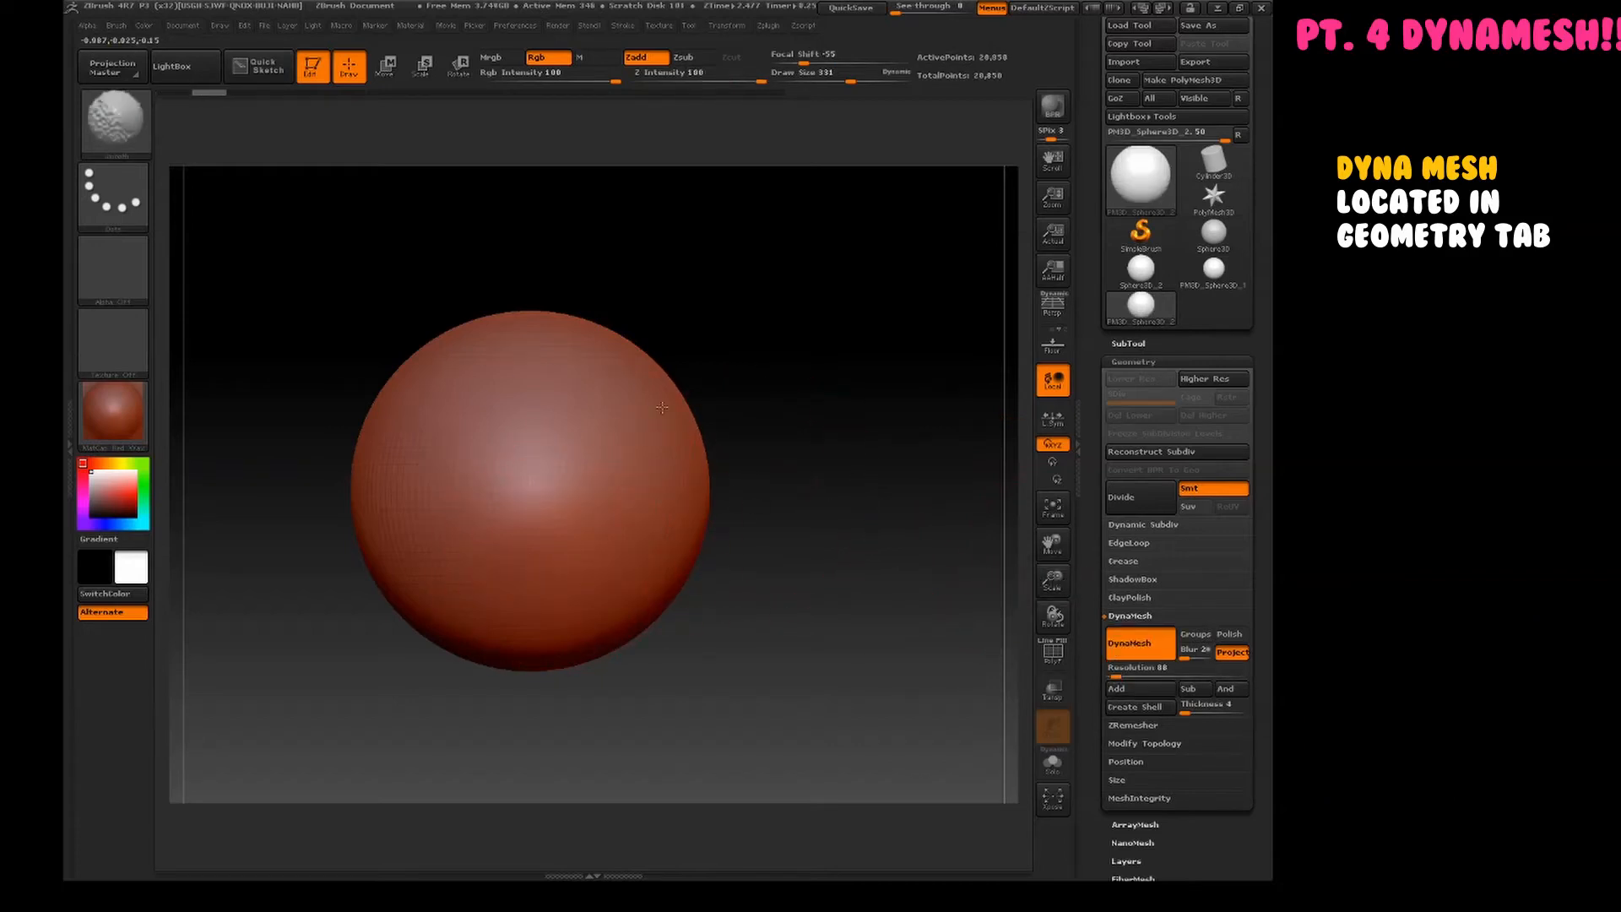
# - Set the Move brush's draw size to 274 and reposition the sphere lower in the canvas
pyautogui.press('space')
pyautogui.moveTo(779, 444)
pyautogui.mouseDown()
pyautogui.moveTo(803, 437)
pyautogui.moveTo(825, 475)
pyautogui.mouseUp()
pyautogui.press('space')
pyautogui.moveTo(827, 474)
pyautogui.mouseDown()
pyautogui.moveTo(837, 540)
pyautogui.moveTo(829, 447)
pyautogui.moveTo(819, 475)
pyautogui.mouseUp()
pyautogui.press('space')
pyautogui.press('space')
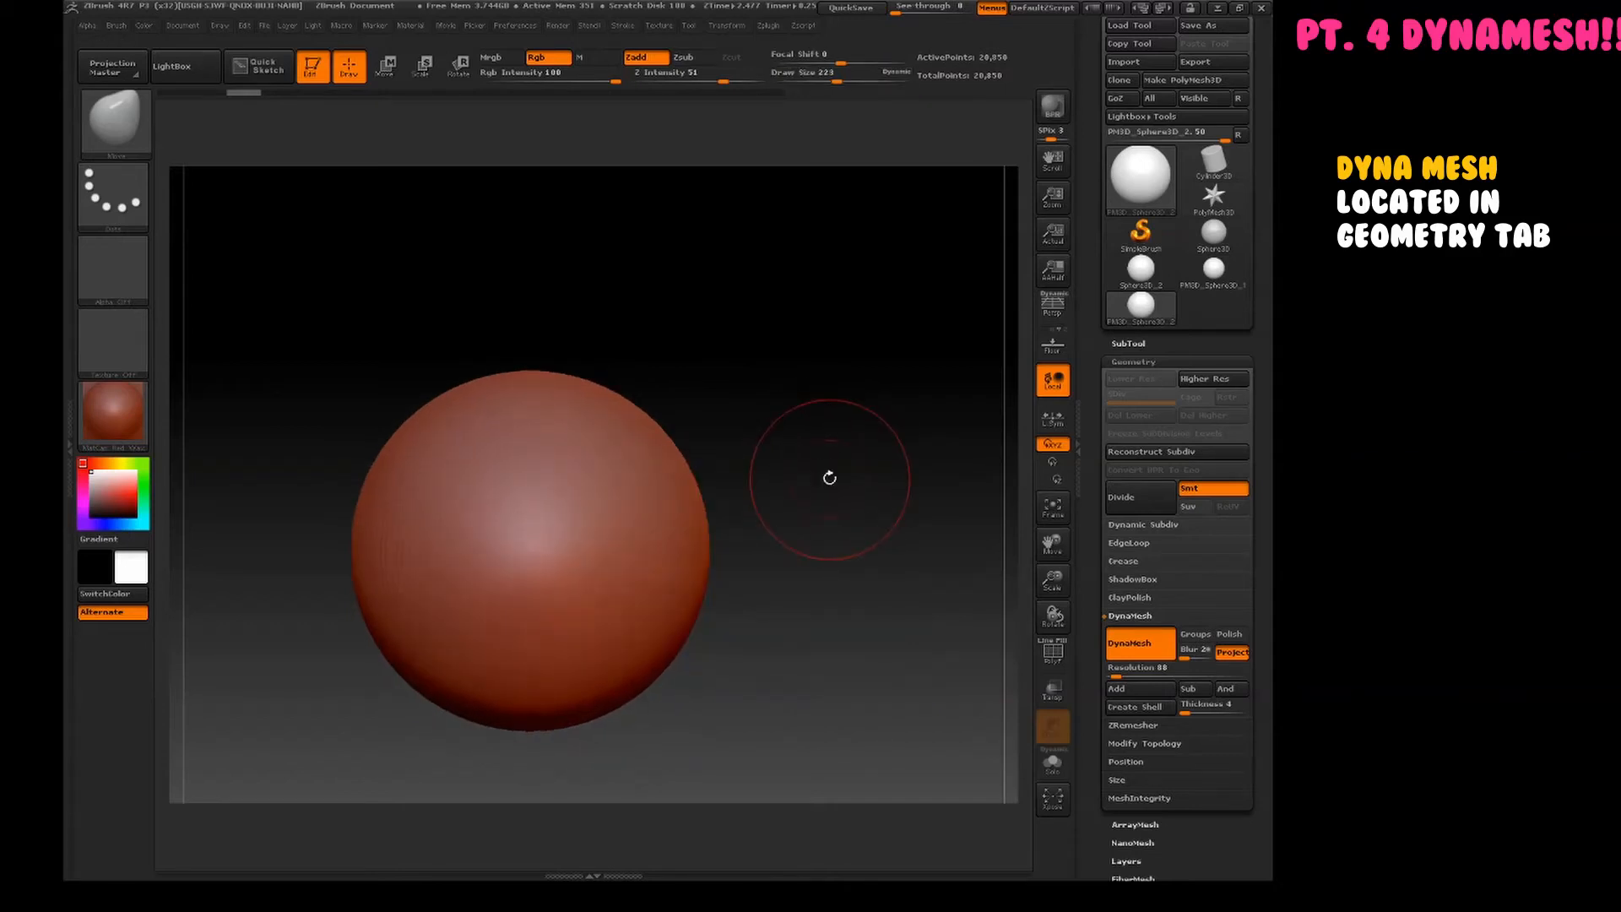
pyautogui.press('r')
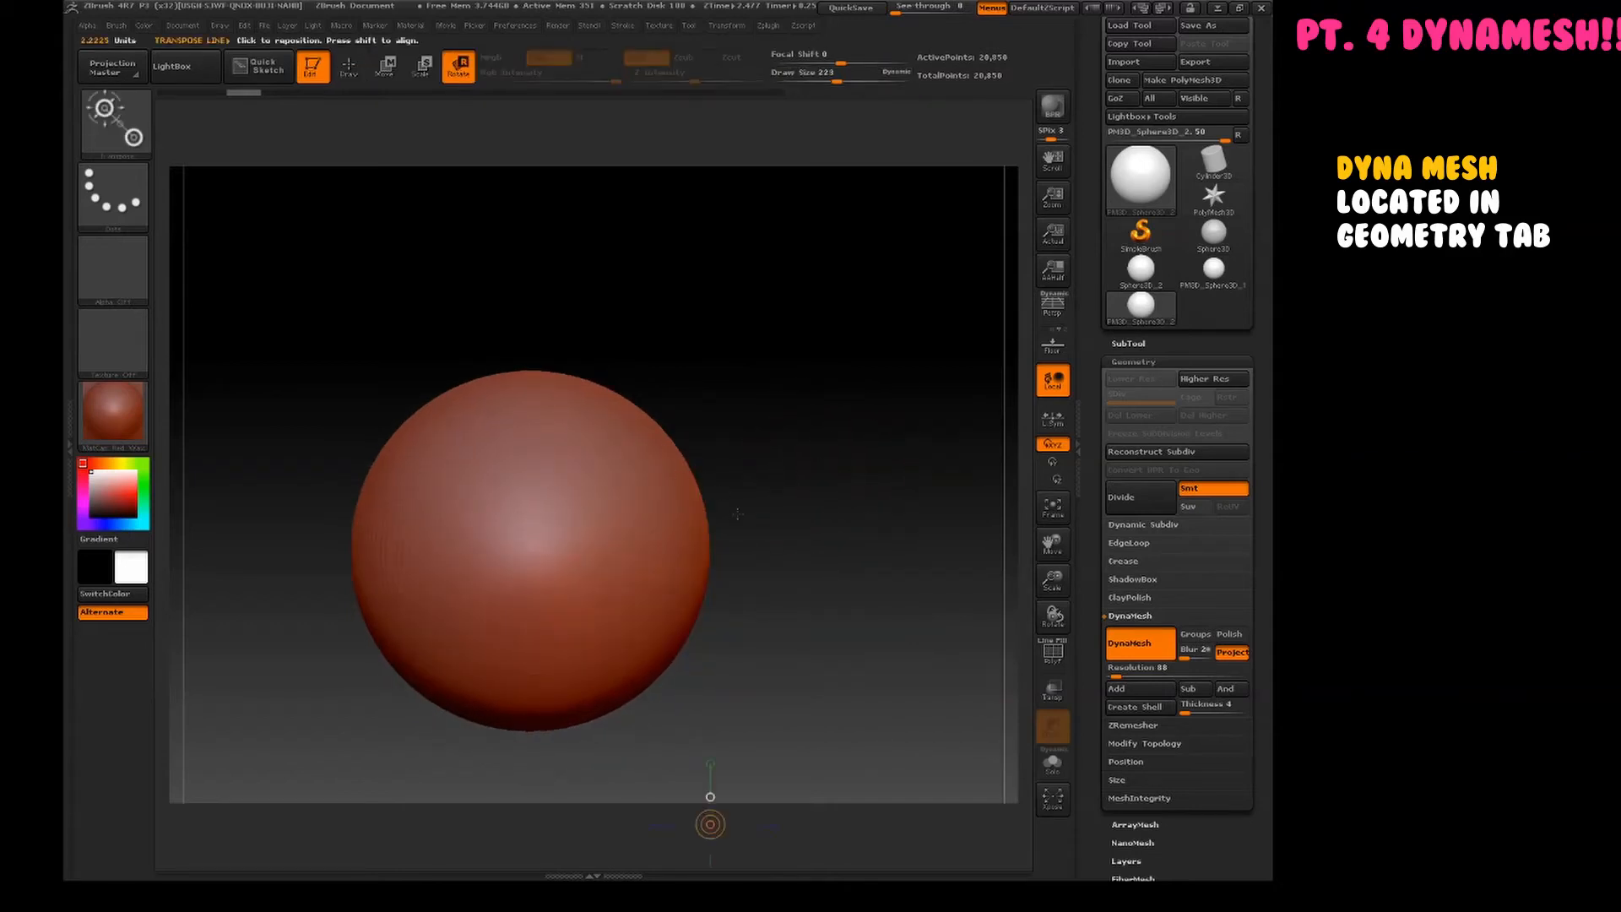
pyautogui.press('q')
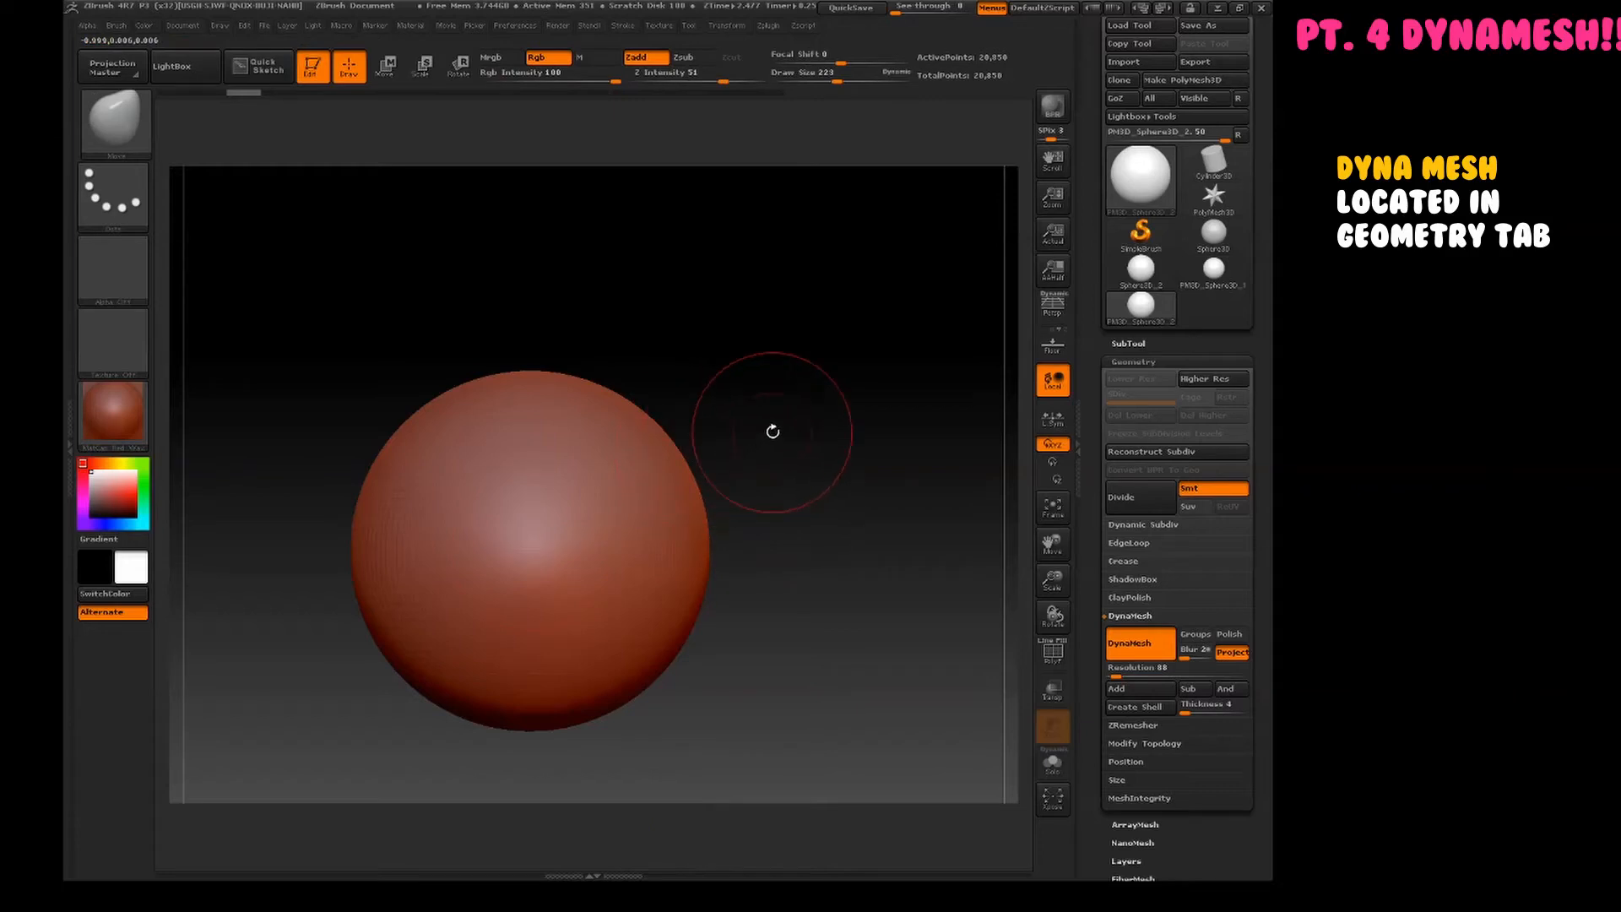
pyautogui.press('space')
pyautogui.moveTo(700, 495); pyautogui.dragTo(708, 495)
pyautogui.moveTo(825, 438); pyautogui.dragTo(783, 439)
# - Pull a long tapering horn diagonally up and out of the sphere's upper right side with the Move brush
pyautogui.moveTo(659, 499)
pyautogui.mouseDown()
pyautogui.moveTo(738, 445)
pyautogui.moveTo(962, 162)
pyautogui.mouseUp()
pyautogui.moveTo(774, 380); pyautogui.dragTo(1042, 87)
pyautogui.keyDown('alt'); pyautogui.moveTo(892, 427); pyautogui.dragTo(810, 630); pyautogui.keyUp('alt')
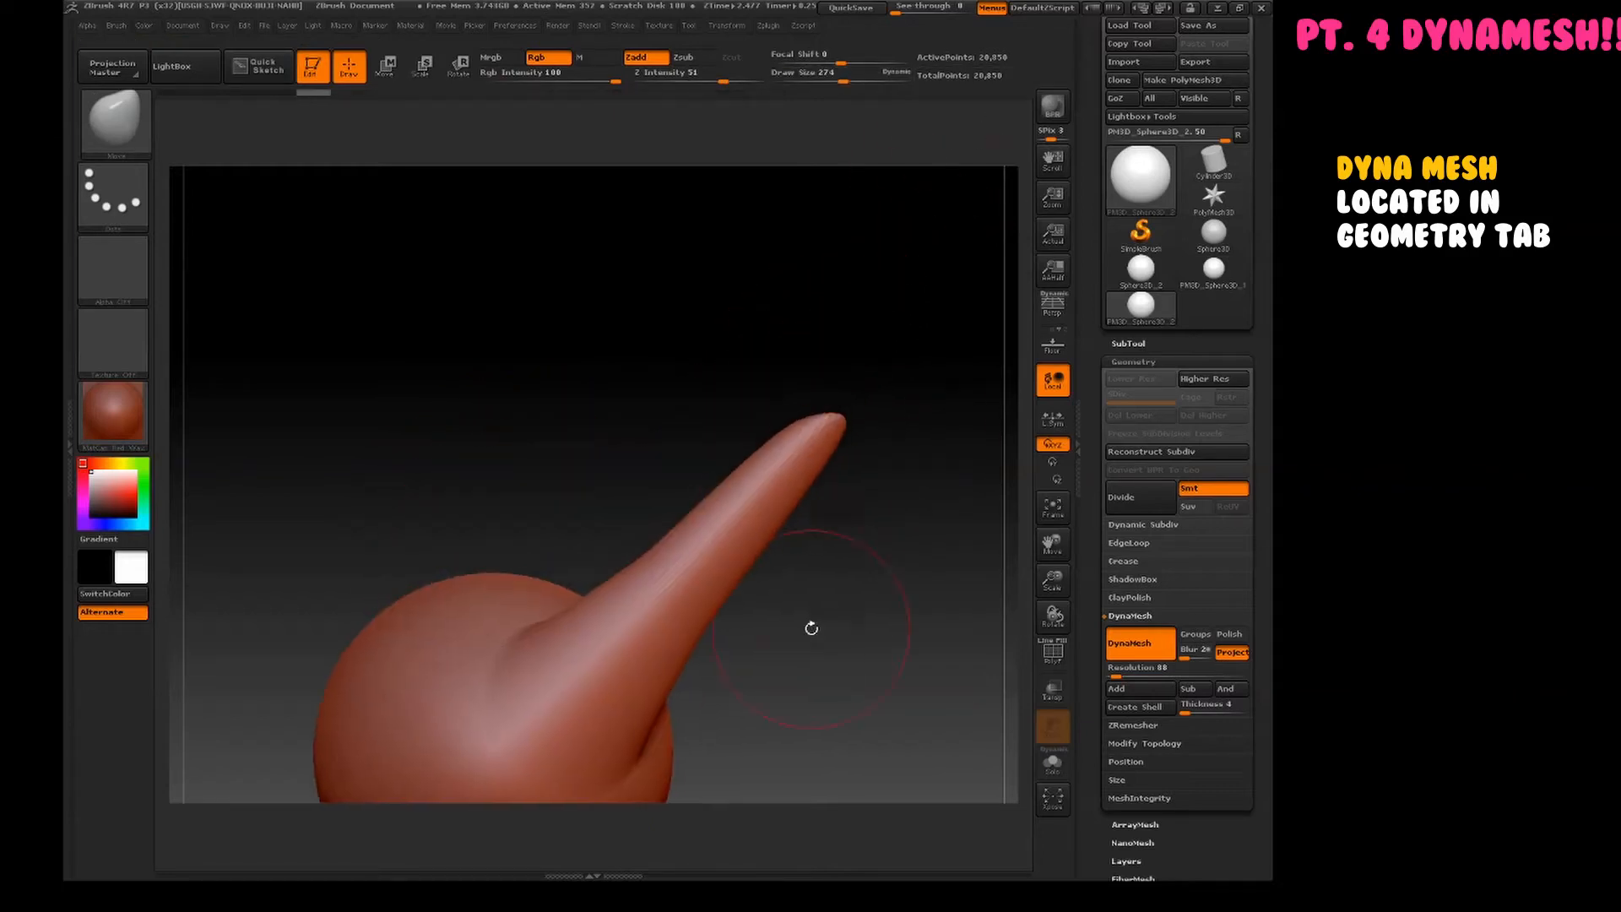
pyautogui.moveTo(770, 467); pyautogui.dragTo(936, 226)
pyautogui.moveTo(840, 622); pyautogui.dragTo(930, 362)
pyautogui.keyDown('alt'); pyautogui.moveTo(910, 427); pyautogui.dragTo(836, 532); pyautogui.keyUp('alt')
pyautogui.moveTo(835, 328); pyautogui.dragTo(895, 199)
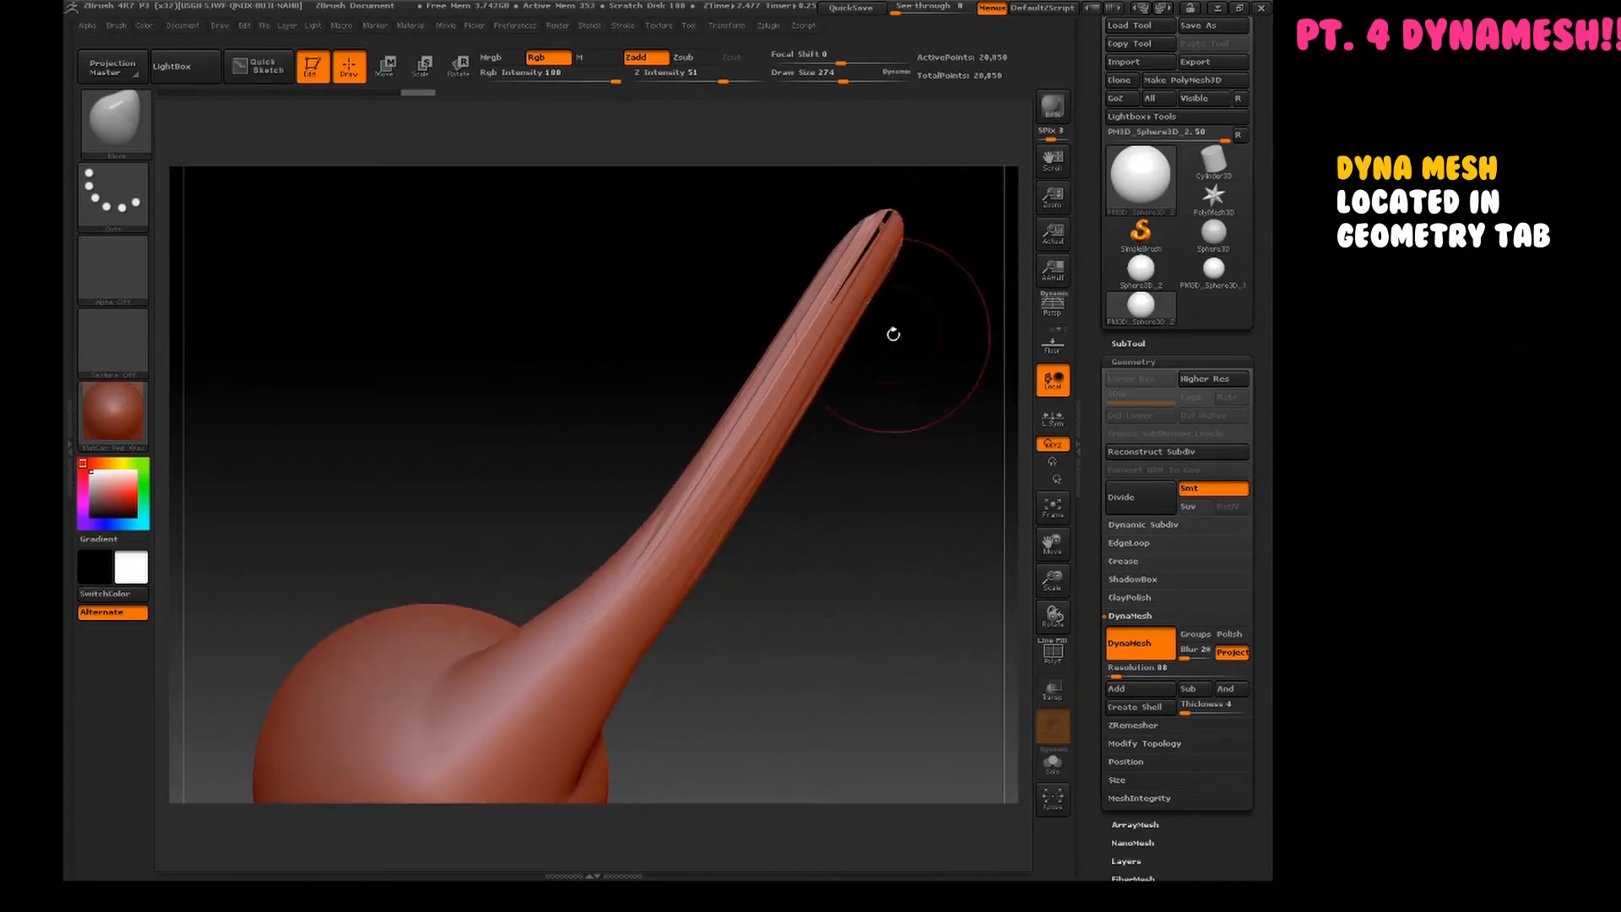
# - Remesh the stretched horn and sphere with DynaMesh, and undo the remesh
pyautogui.moveTo(817, 599)
pyautogui.keyDown('alt'); pyautogui.mouseDown()
pyautogui.moveTo(812, 498)
pyautogui.moveTo(760, 636)
pyautogui.moveTo(757, 600)
pyautogui.moveTo(547, 603)
pyautogui.mouseUp(); pyautogui.keyUp('alt')
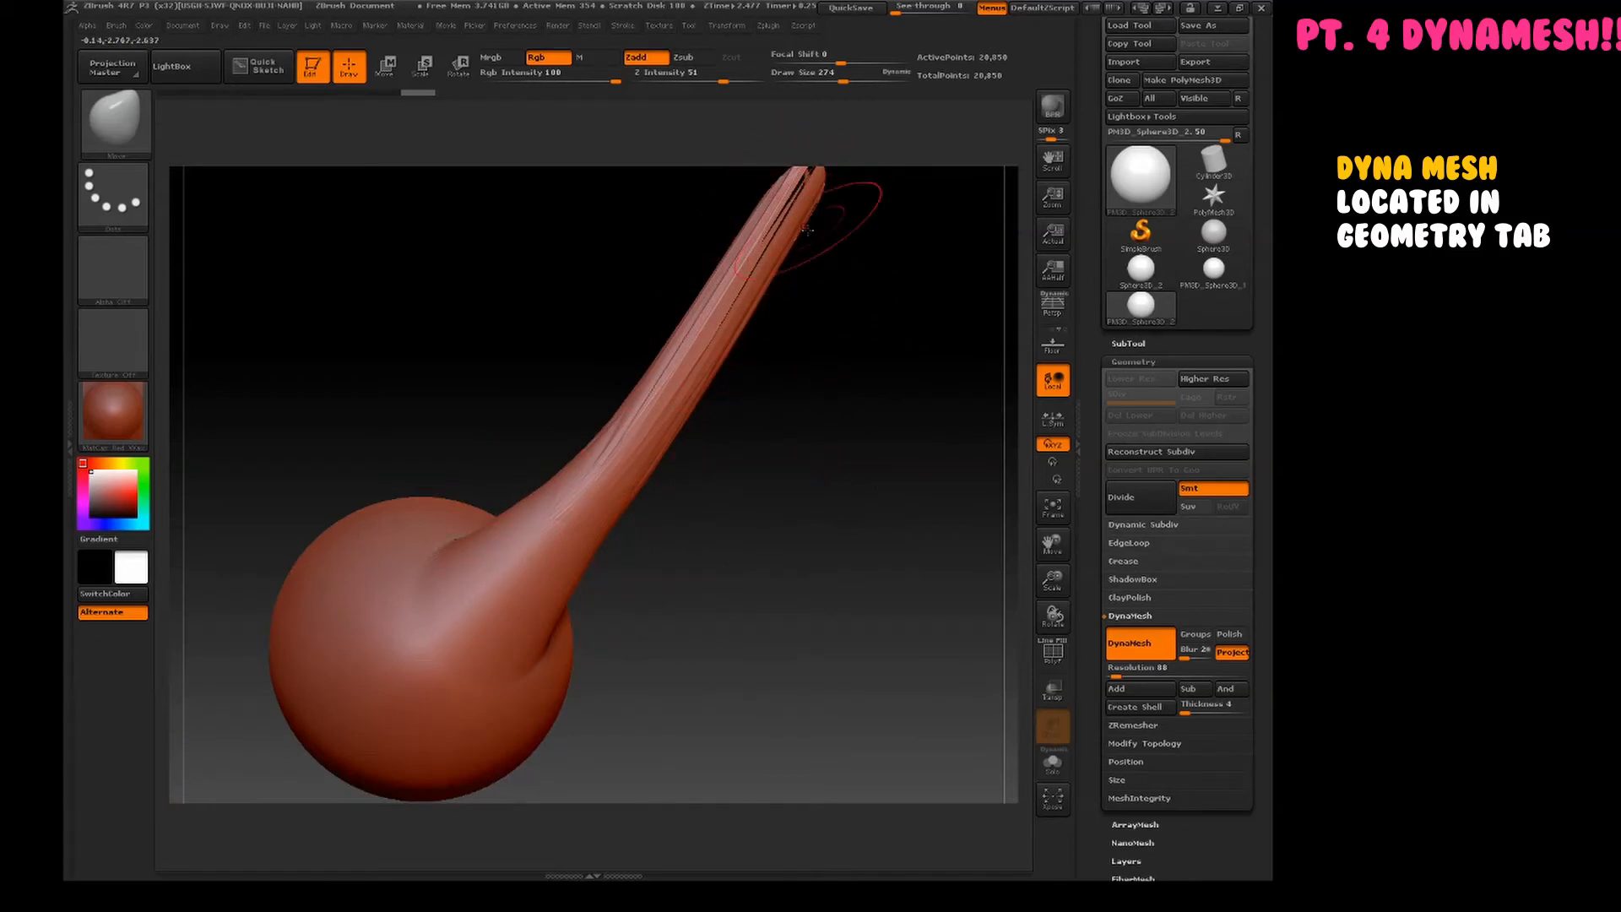
pyautogui.moveTo(828, 337); pyautogui.dragTo(814, 555)
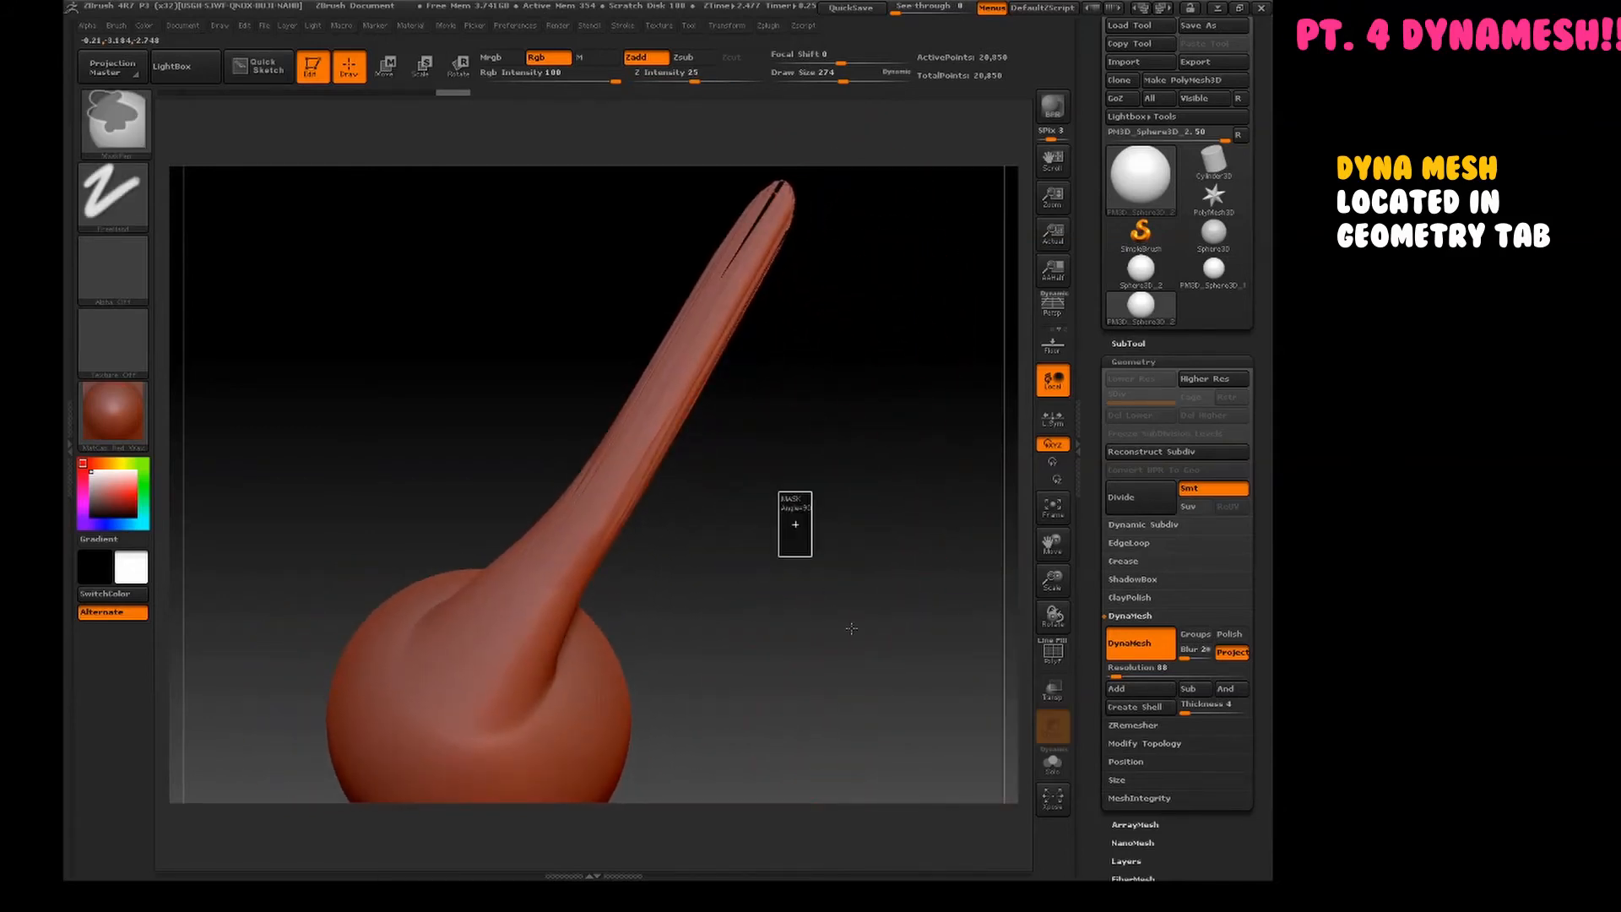
pyautogui.keyDown('alt'); pyautogui.moveTo(841, 413); pyautogui.dragTo(839, 485); pyautogui.keyUp('alt')
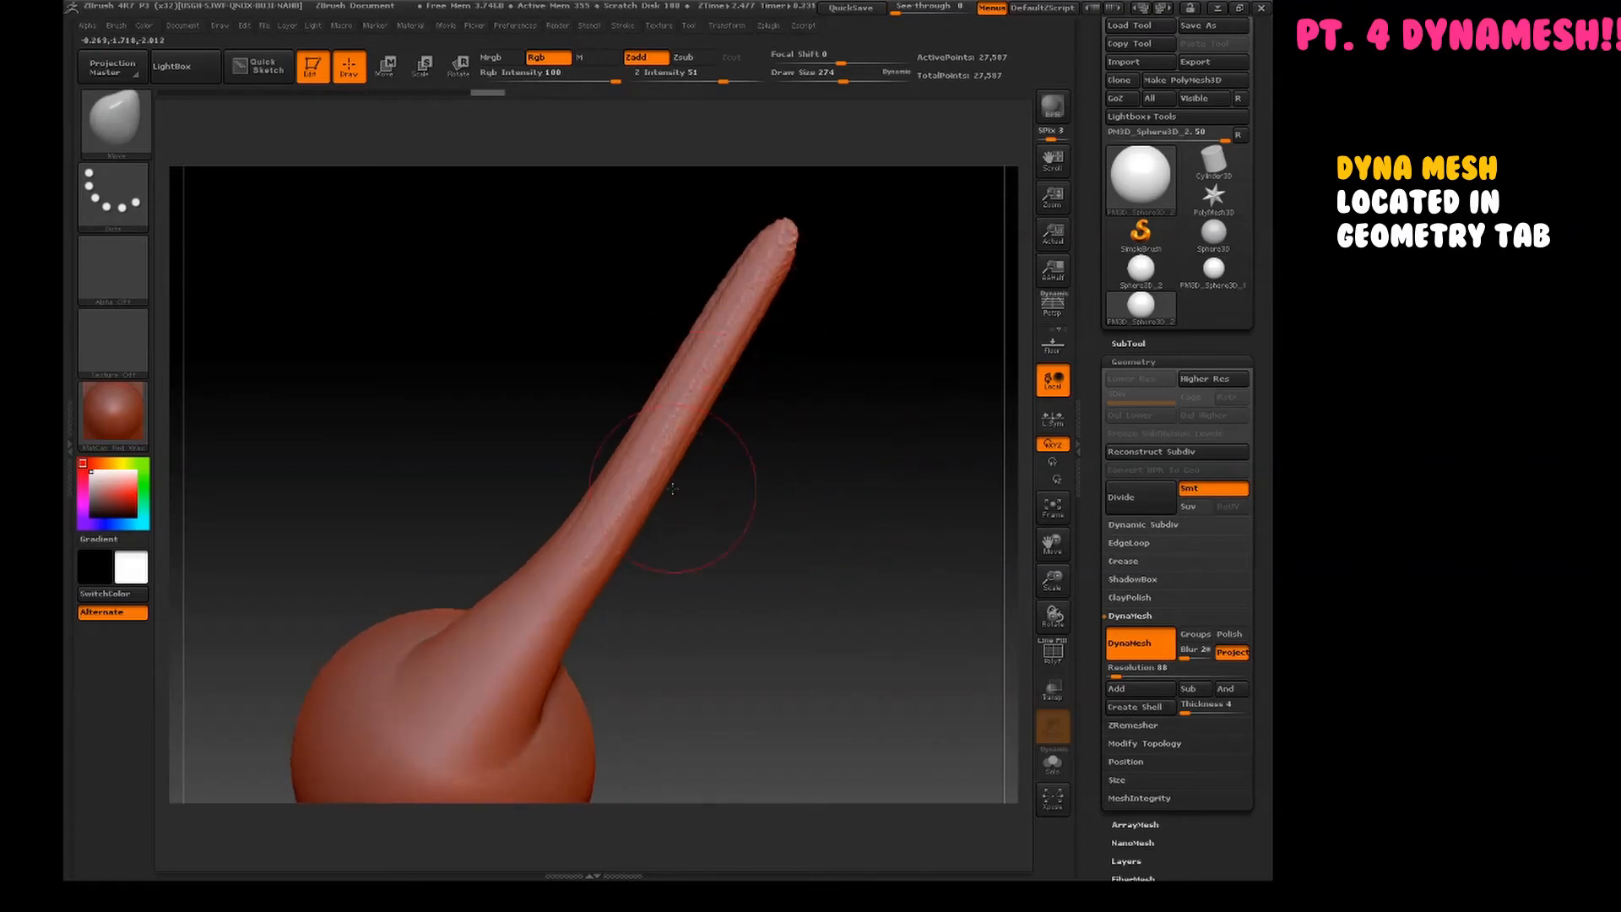
pyautogui.hotkey('ctrl', 'z')
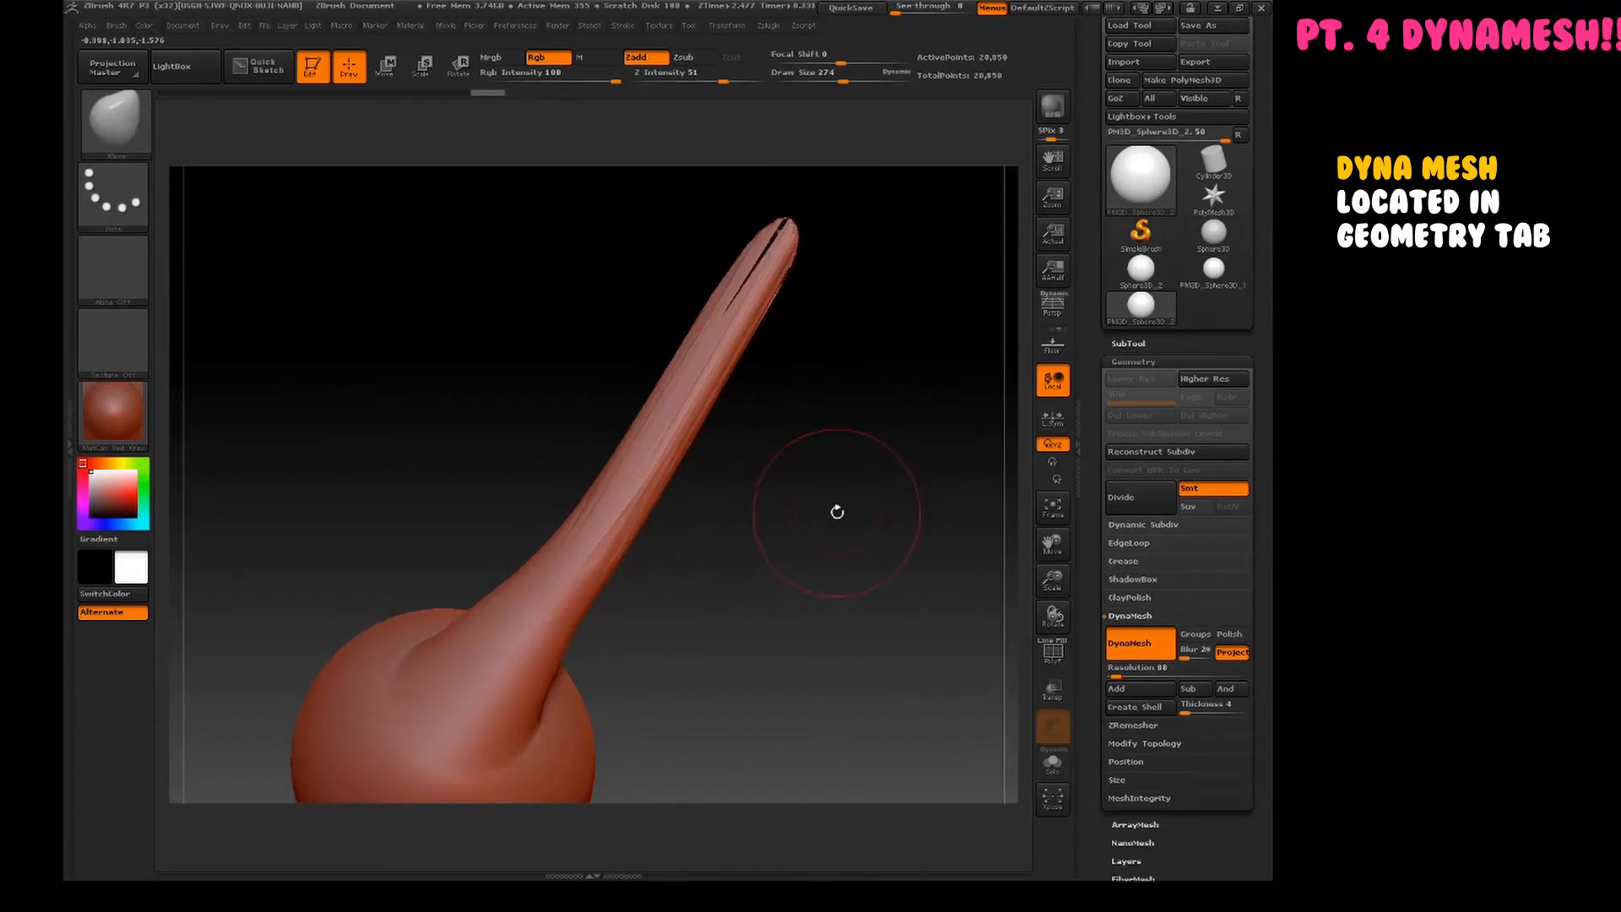
# - Pull a blunt bulge out of the sphere opposite the horn at draw size 365 and remesh the sculpt with DynaMesh
pyautogui.moveTo(838, 511)
pyautogui.keyDown('alt'); pyautogui.mouseDown()
pyautogui.moveTo(842, 426)
pyautogui.moveTo(850, 485)
pyautogui.moveTo(847, 439)
pyautogui.mouseUp(); pyautogui.keyUp('alt')
pyautogui.press('space')
pyautogui.moveTo(405, 576)
pyautogui.mouseDown()
pyautogui.moveTo(252, 532)
pyautogui.moveTo(356, 475)
pyautogui.mouseUp()
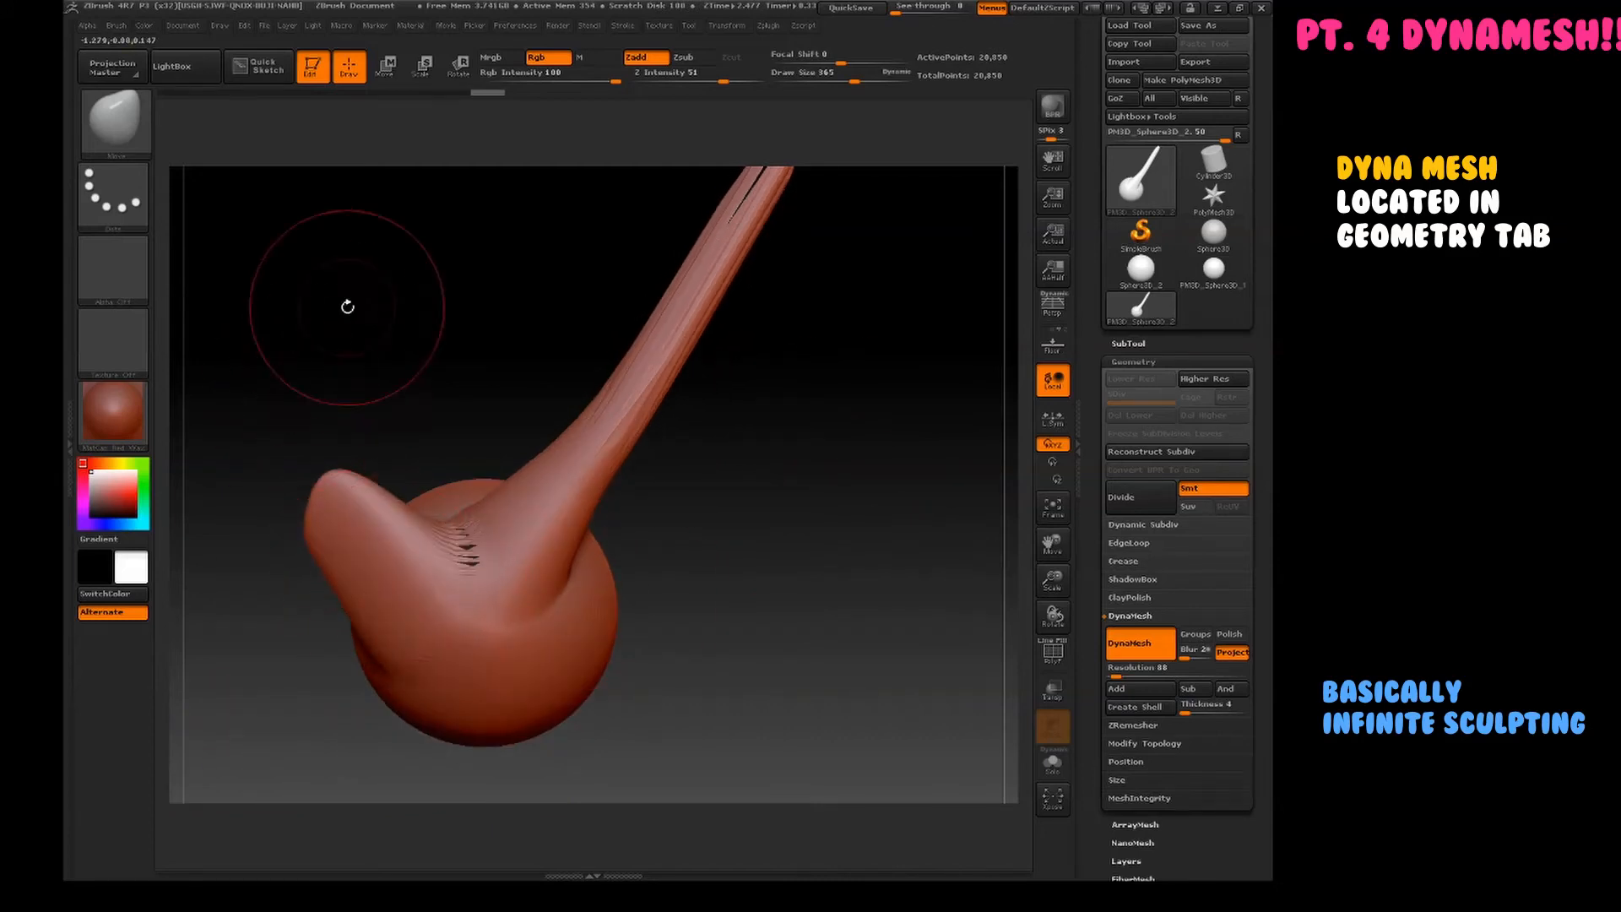
pyautogui.keyDown('ctrl'); pyautogui.moveTo(351, 268); pyautogui.dragTo(426, 429); pyautogui.keyUp('ctrl')
pyautogui.keyDown('alt'); pyautogui.moveTo(709, 546); pyautogui.dragTo(801, 462); pyautogui.keyUp('alt')
pyautogui.keyDown('shift'); pyautogui.moveTo(566, 460); pyautogui.dragTo(554, 450); pyautogui.keyUp('shift')
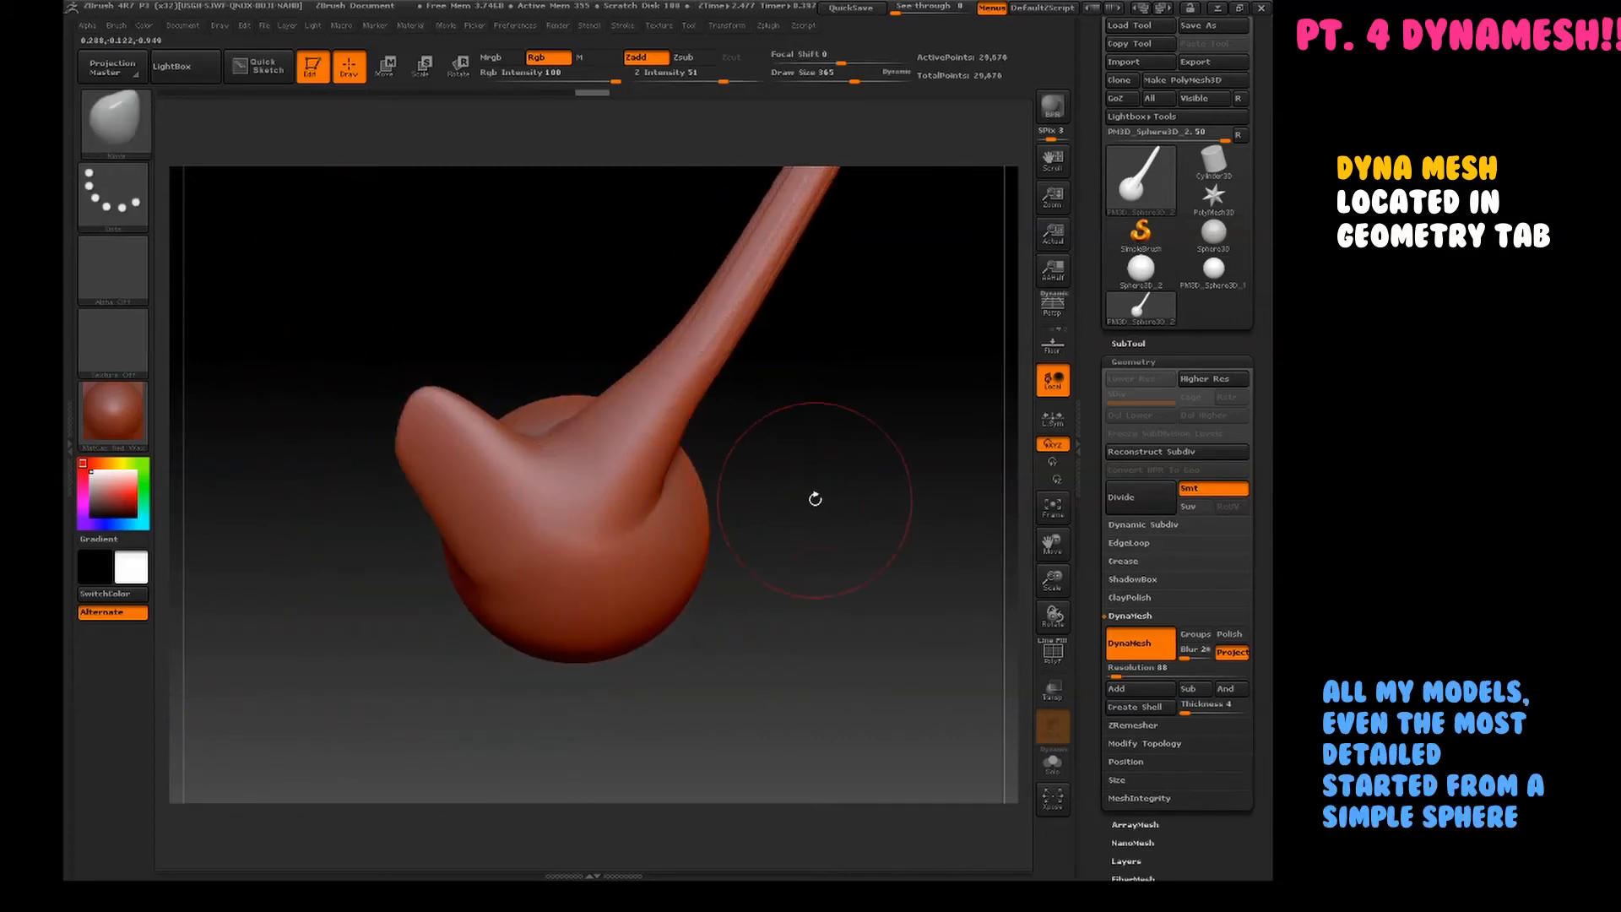
# - Stretch the blunt bulge into a larger pointed form and pull additional protrusions from the sculpt with the Move brush
pyautogui.moveTo(420, 493); pyautogui.dragTo(341, 505)
pyautogui.moveTo(421, 456); pyautogui.dragTo(296, 337)
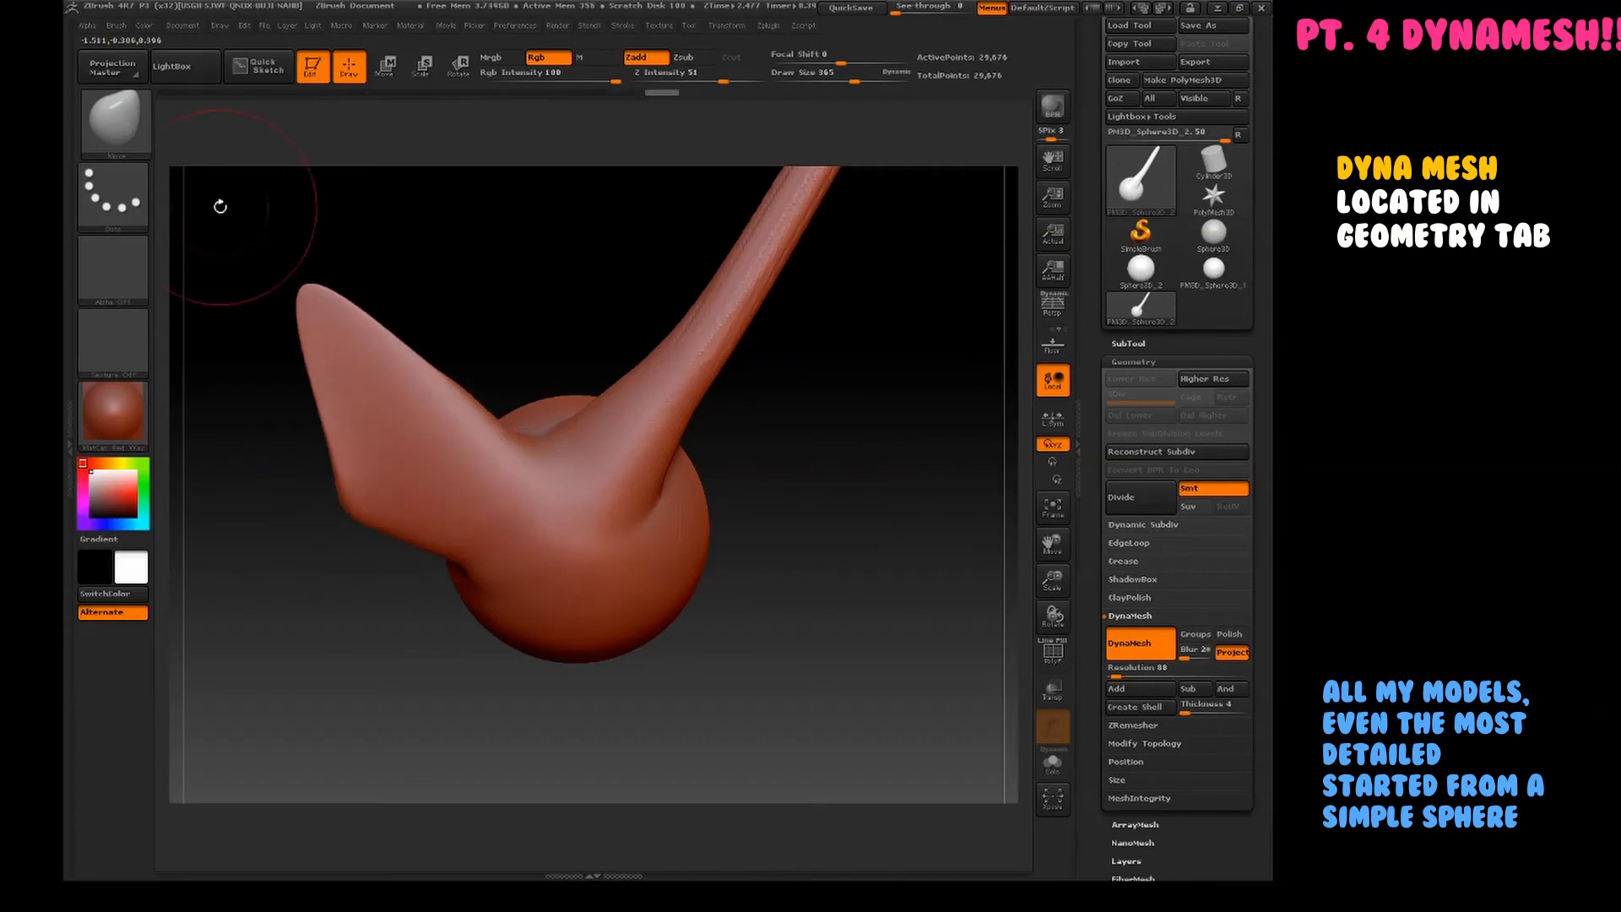
pyautogui.moveTo(305, 417)
pyautogui.mouseDown()
pyautogui.moveTo(213, 336)
pyautogui.moveTo(215, 270)
pyautogui.mouseUp()
pyautogui.moveTo(122, 204); pyautogui.dragTo(111, 195)
pyautogui.moveTo(418, 223)
pyautogui.keyDown('alt'); pyautogui.mouseDown()
pyautogui.moveTo(655, 311)
pyautogui.moveTo(666, 300)
pyautogui.moveTo(695, 352)
pyautogui.moveTo(616, 423)
pyautogui.moveTo(424, 460)
pyautogui.mouseUp(); pyautogui.keyUp('alt')
pyautogui.moveTo(698, 278)
pyautogui.mouseDown()
pyautogui.moveTo(585, 356)
pyautogui.moveTo(446, 616)
pyautogui.mouseUp()
pyautogui.moveTo(699, 496)
pyautogui.mouseDown()
pyautogui.moveTo(491, 241)
pyautogui.moveTo(624, 431)
pyautogui.moveTo(726, 145)
pyautogui.mouseUp()
pyautogui.moveTo(590, 409)
pyautogui.mouseDown()
pyautogui.moveTo(532, 413)
pyautogui.moveTo(484, 442)
pyautogui.mouseUp()
pyautogui.keyDown('alt'); pyautogui.moveTo(402, 584); pyautogui.dragTo(412, 593); pyautogui.keyUp('alt')
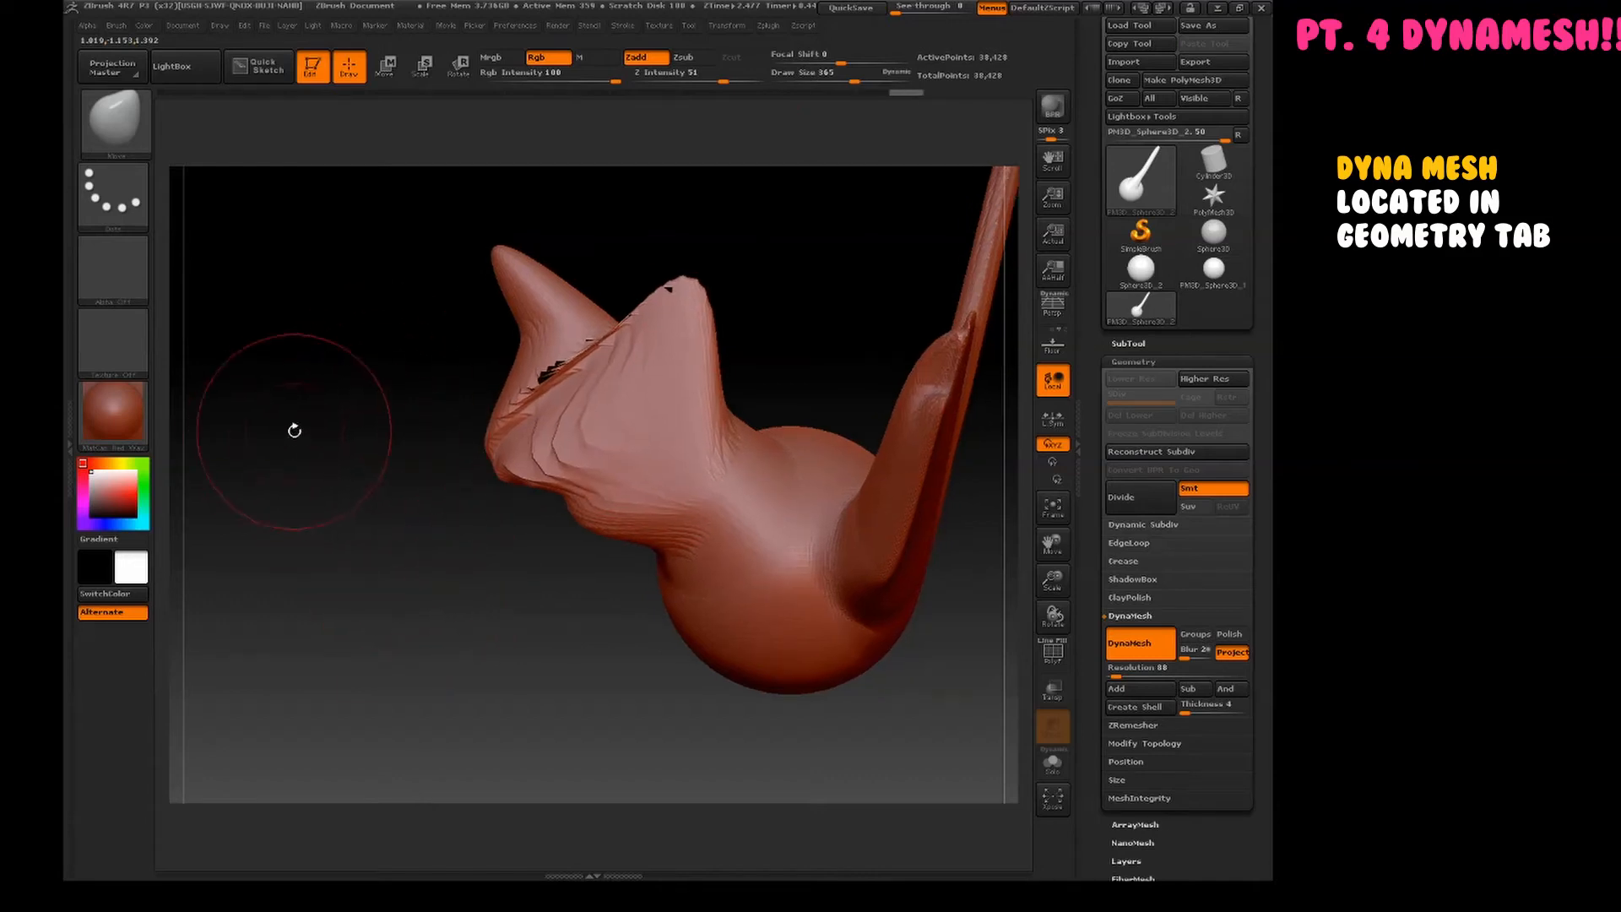
# - Remesh the distorted sculpt with DynaMesh and pull a long spike outward from the sphere
pyautogui.press('ctrl')
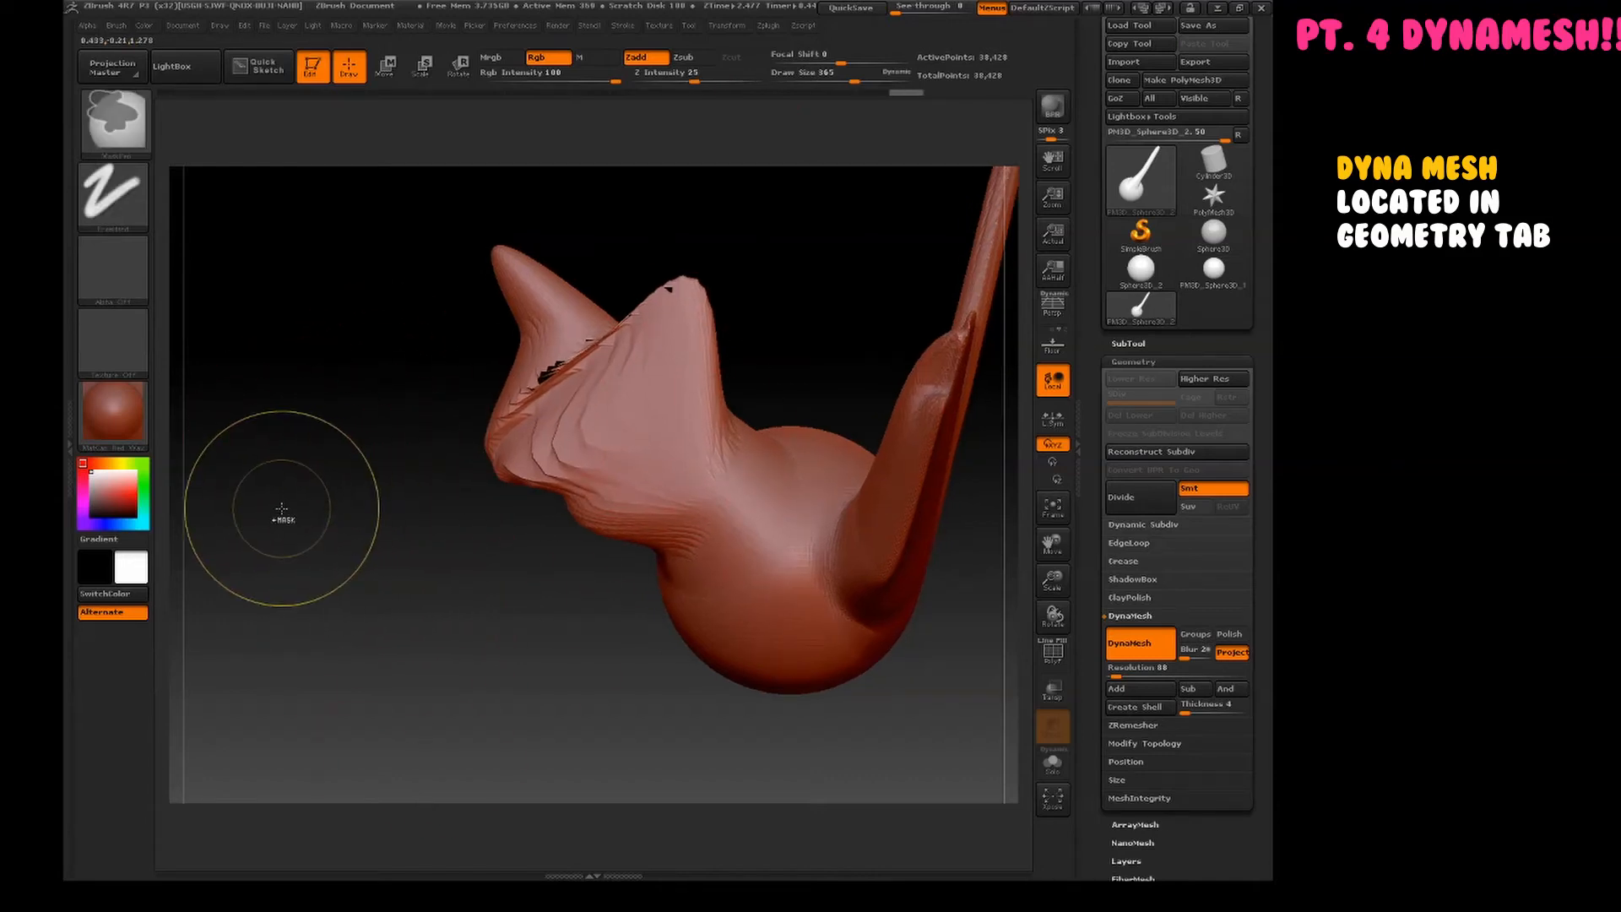
pyautogui.moveTo(280, 407)
pyautogui.keyDown('ctrl'); pyautogui.mouseDown()
pyautogui.moveTo(307, 496)
pyautogui.moveTo(427, 687)
pyautogui.moveTo(591, 671)
pyautogui.mouseUp(); pyautogui.keyUp('ctrl')
pyautogui.moveTo(487, 609)
pyautogui.mouseDown()
pyautogui.moveTo(639, 674)
pyautogui.moveTo(912, 676)
pyautogui.mouseUp()
pyautogui.keyDown('alt'); pyautogui.moveTo(893, 731); pyautogui.dragTo(862, 666); pyautogui.keyUp('alt')
# - Mask the whole sculpt, invert the mask to clear it, and remesh the sculpt with DynaMesh
pyautogui.keyDown('ctrl'); pyautogui.click(803, 375); pyautogui.keyUp('ctrl')
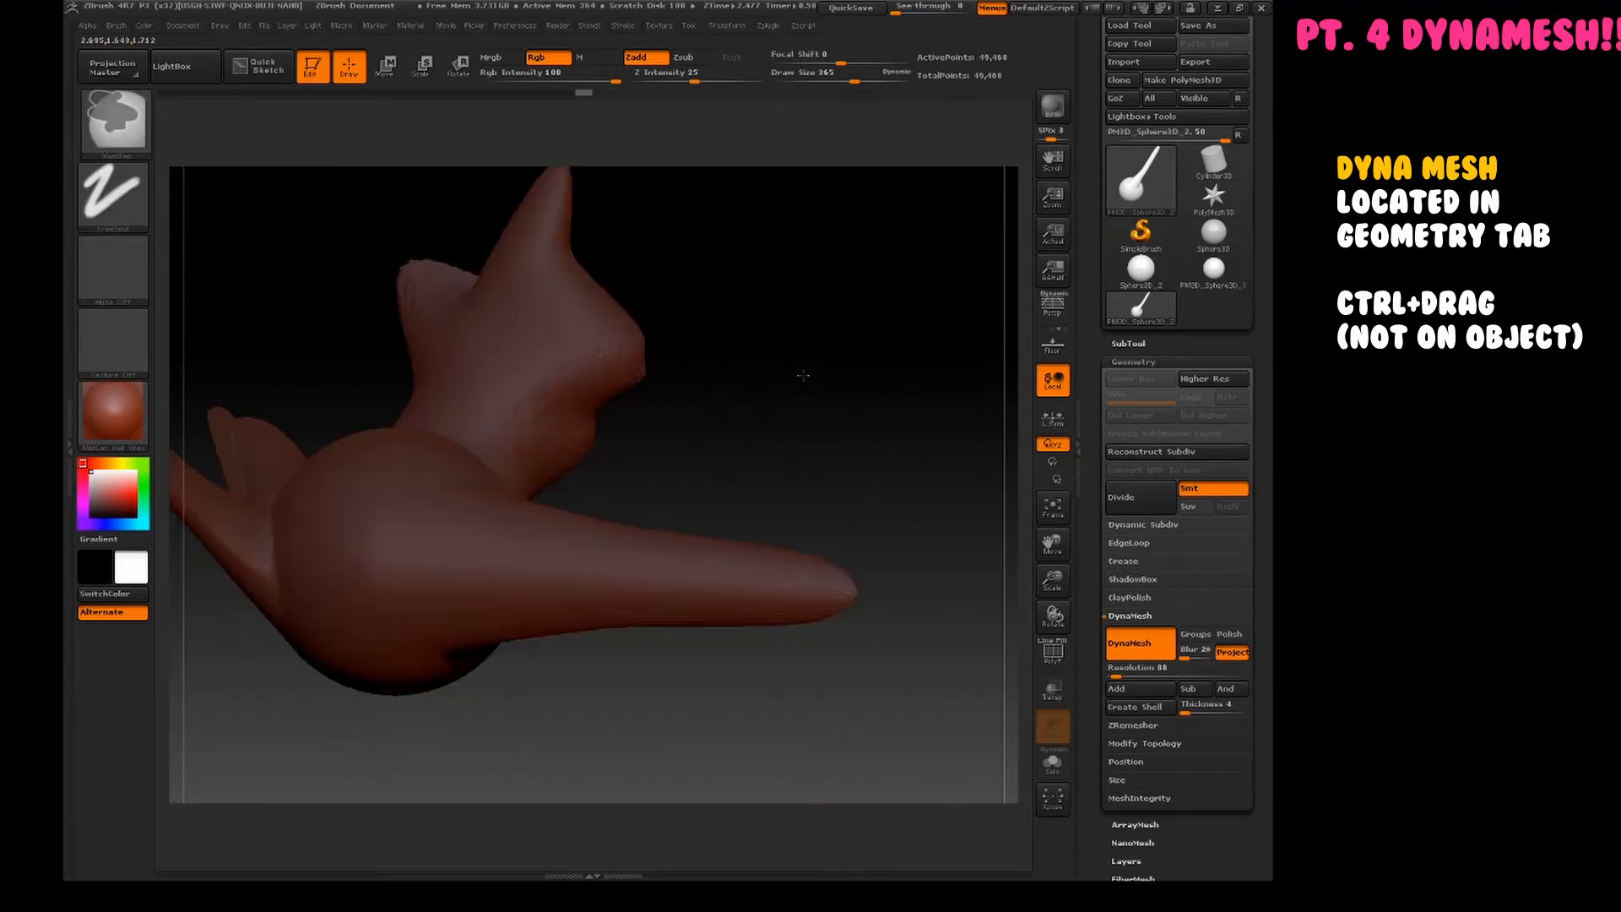
pyautogui.keyDown('ctrl'); pyautogui.click(801, 373); pyautogui.keyUp('ctrl')
pyautogui.keyDown('ctrl'); pyautogui.moveTo(792, 330); pyautogui.dragTo(908, 510); pyautogui.keyUp('ctrl')
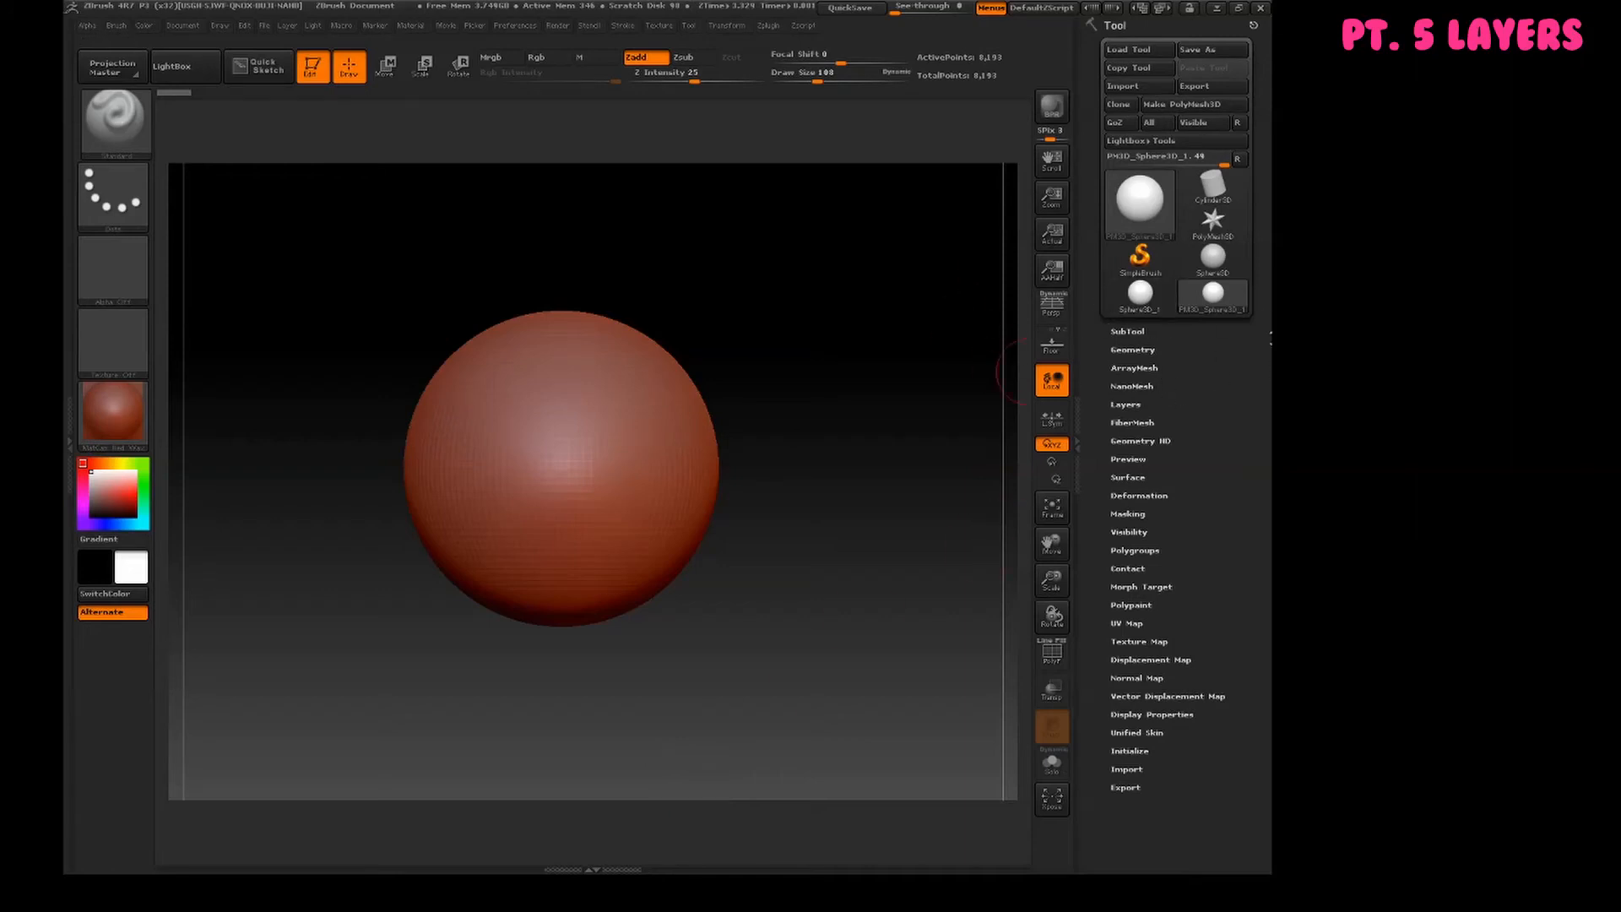
# - Open the SubTool list of the plain sphere and reposition the sphere slightly in the canvas
pyautogui.click(1166, 335)
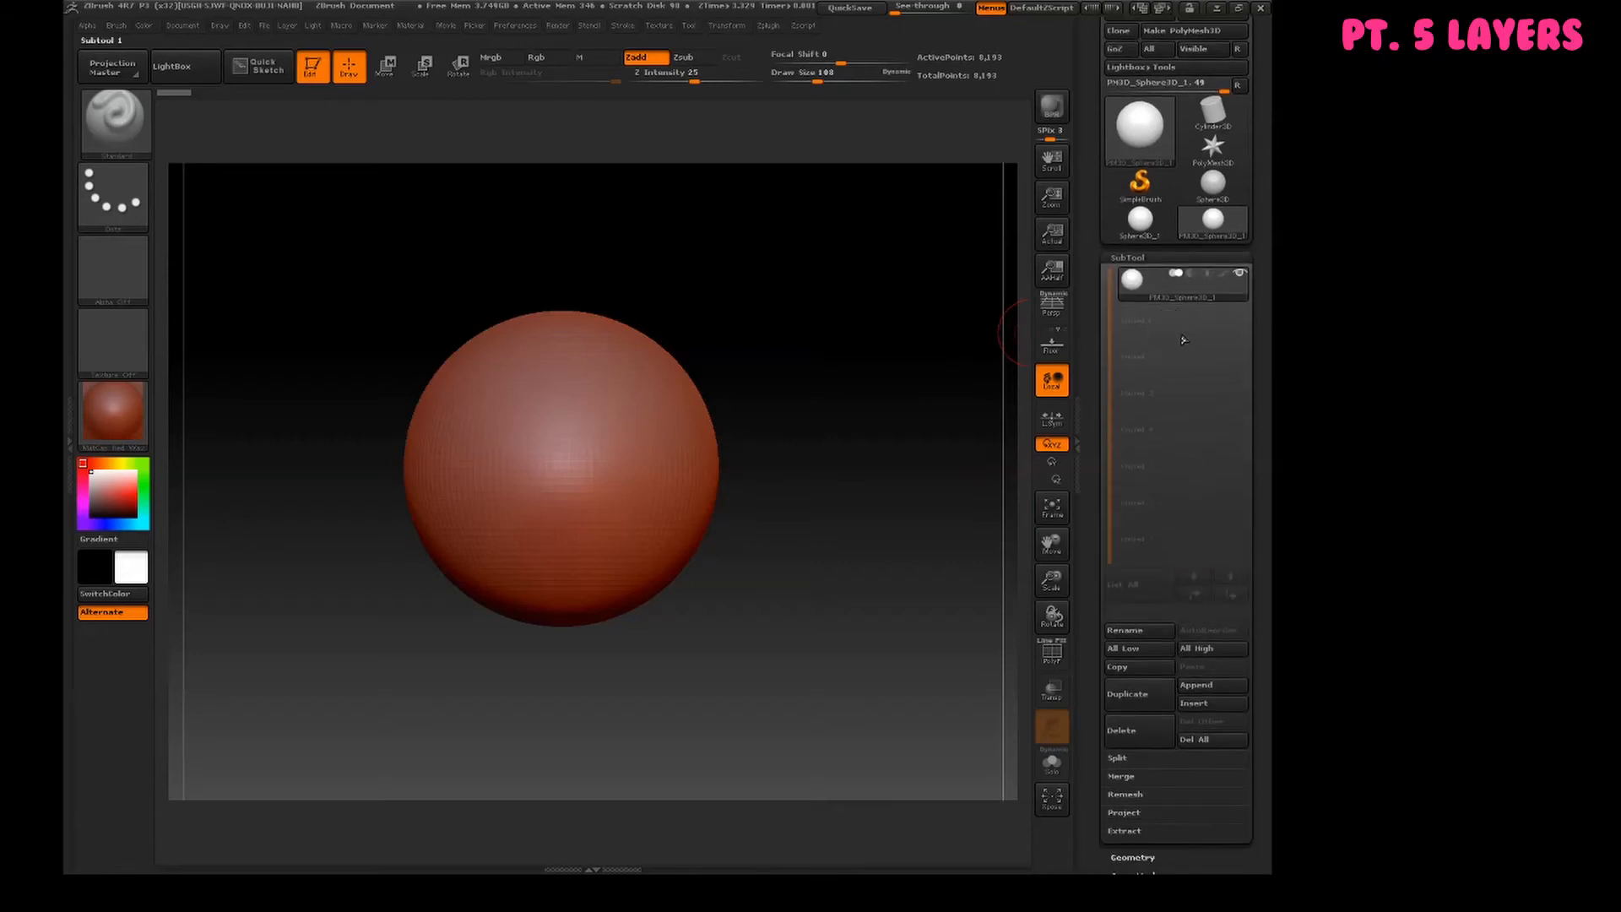
pyautogui.moveTo(1140, 286)
pyautogui.rightClick(886, 371)
pyautogui.click(885, 371)
pyautogui.keyDown('alt'); pyautogui.moveTo(857, 425); pyautogui.dragTo(847, 448); pyautogui.keyUp('alt')
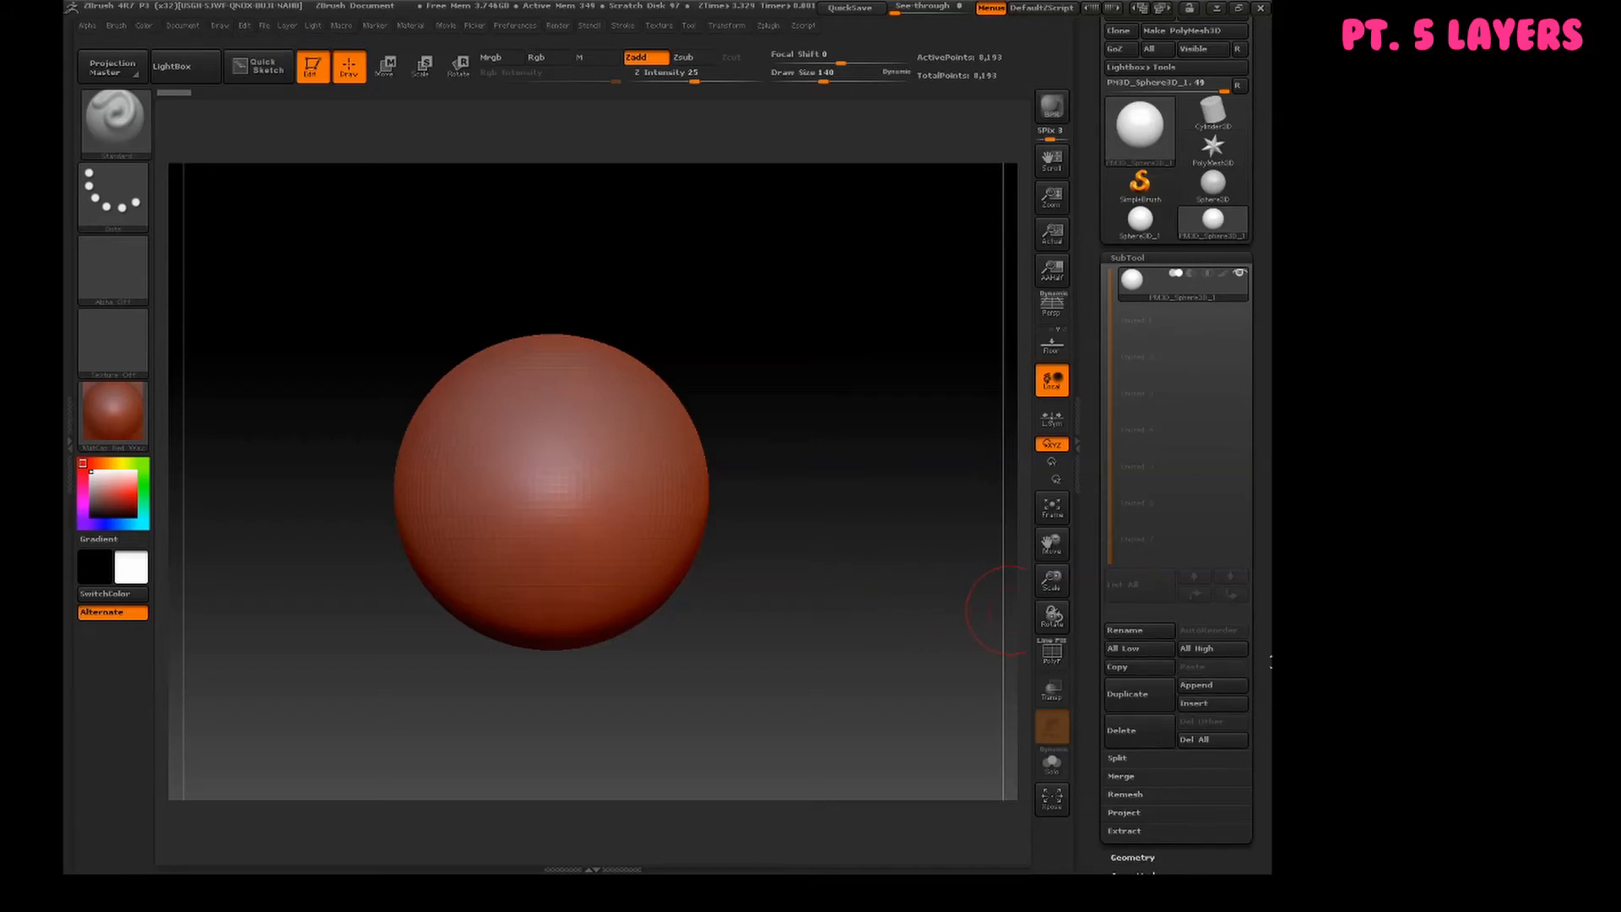
# - Append a second sphere and a cube as subtools of the sphere
pyautogui.click(1216, 685)
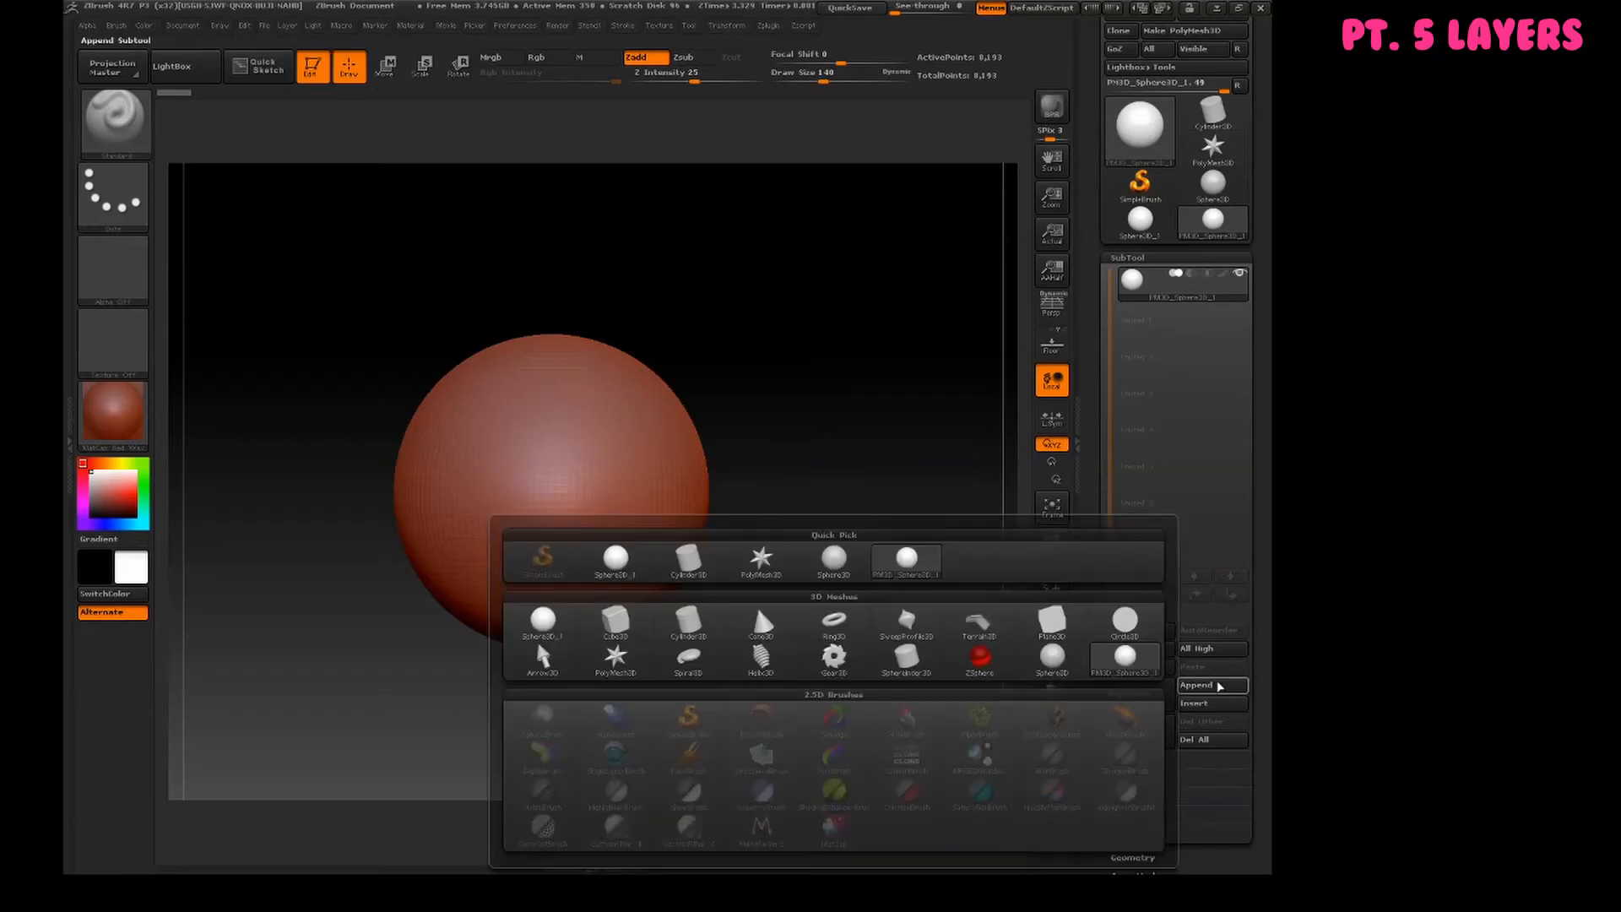
pyautogui.click(963, 640)
pyautogui.click(1241, 689)
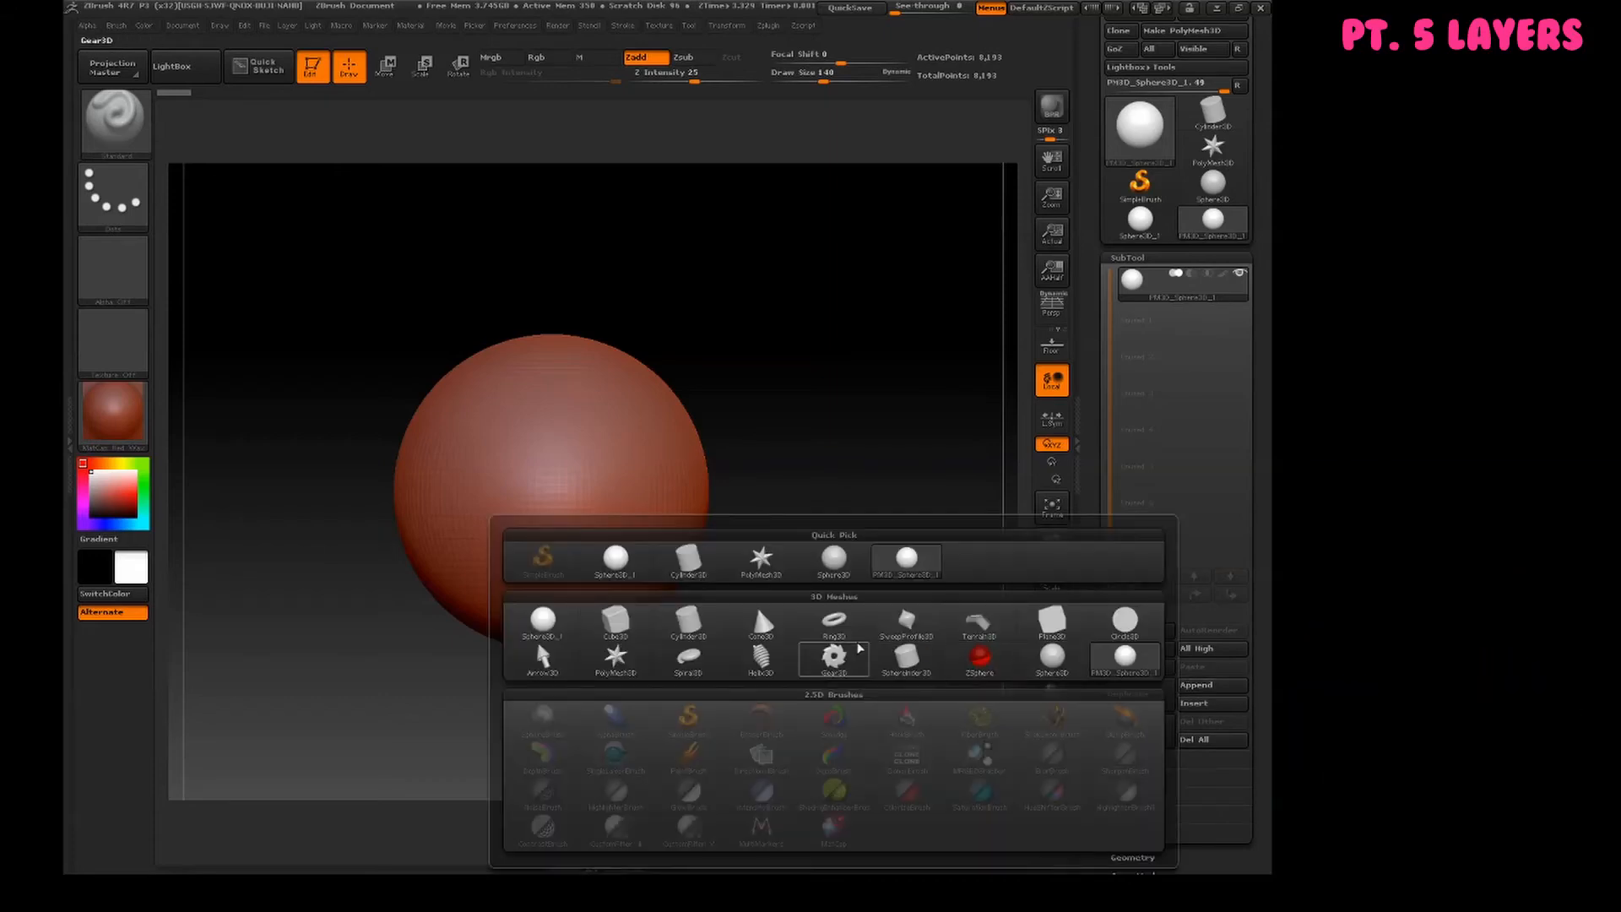
pyautogui.click(562, 635)
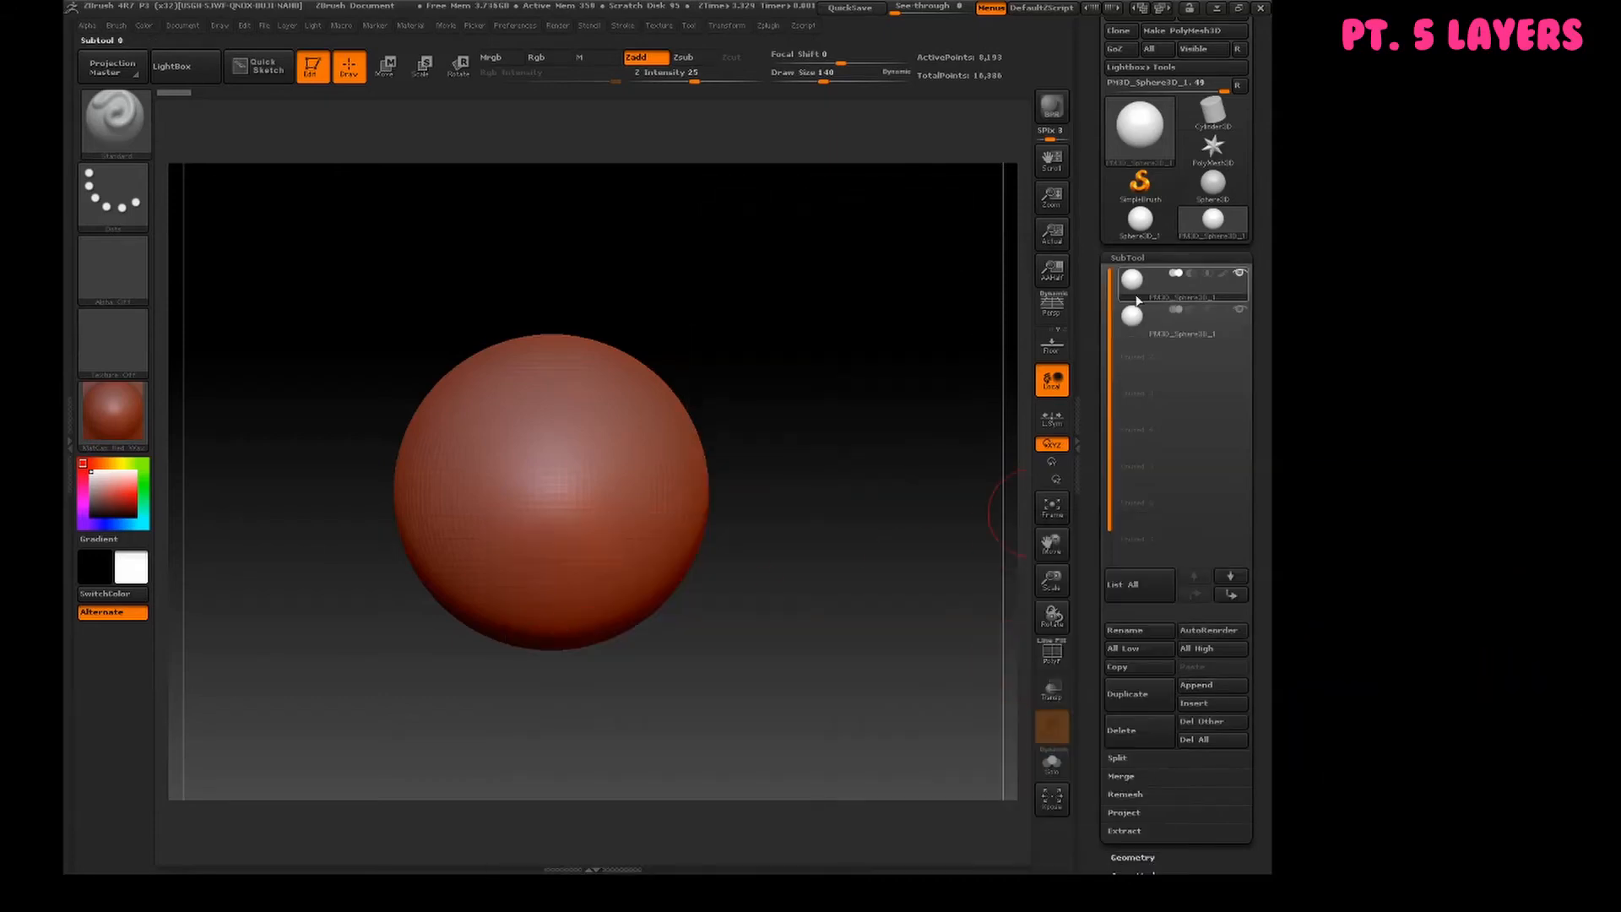
pyautogui.click(1199, 685)
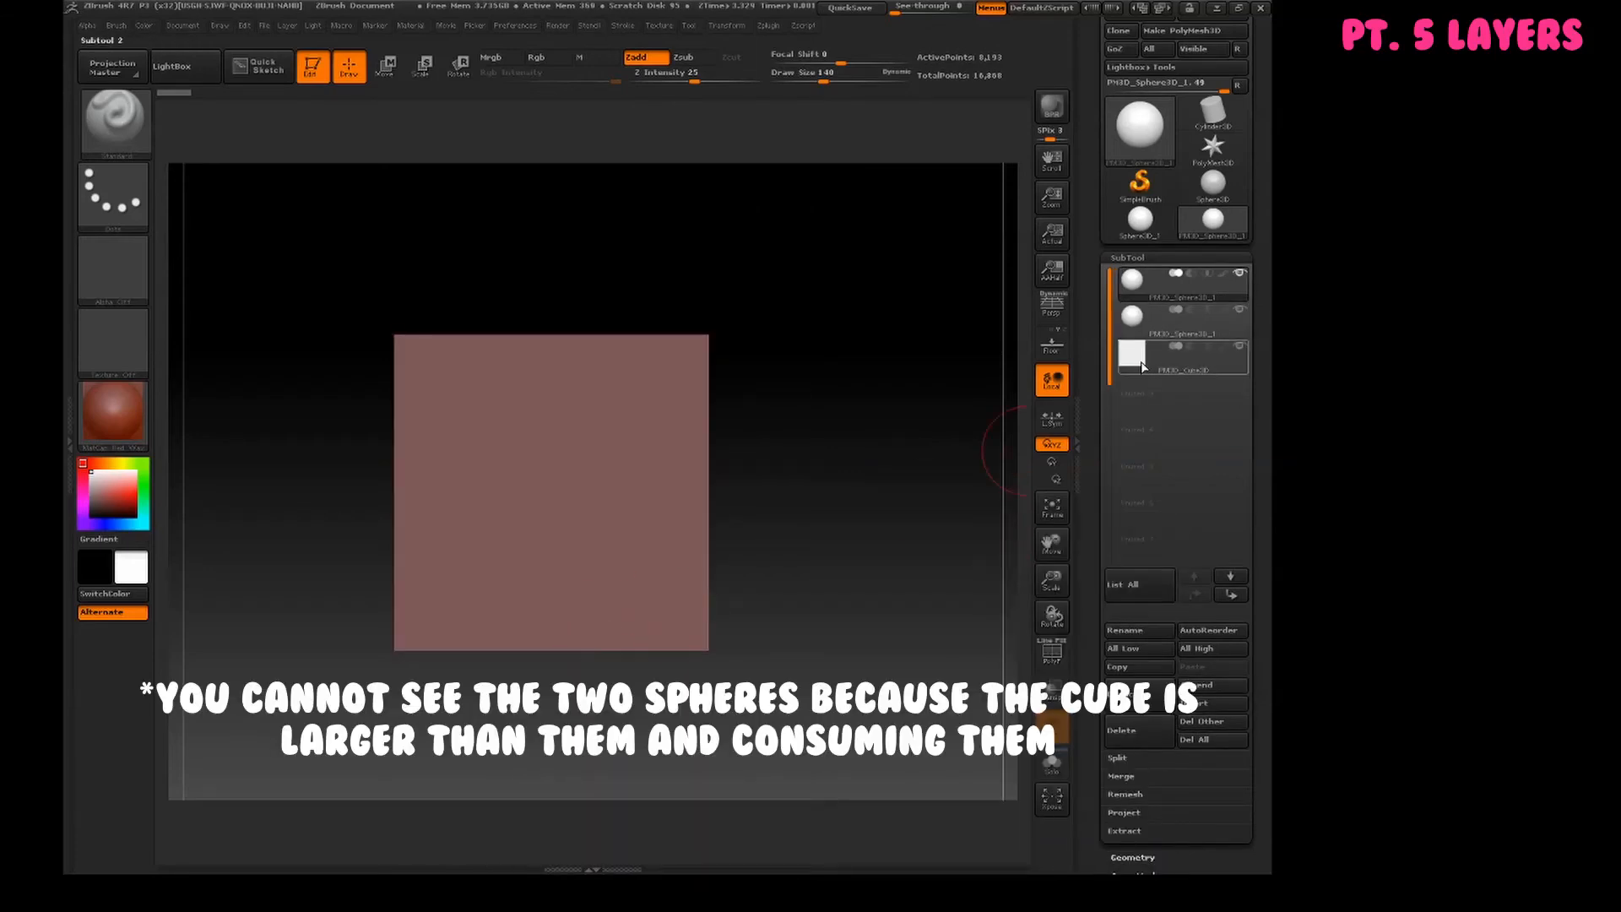
# - Make the cube and the two sphere subtools active in turn, and set the draw size to 167
pyautogui.click(1142, 366)
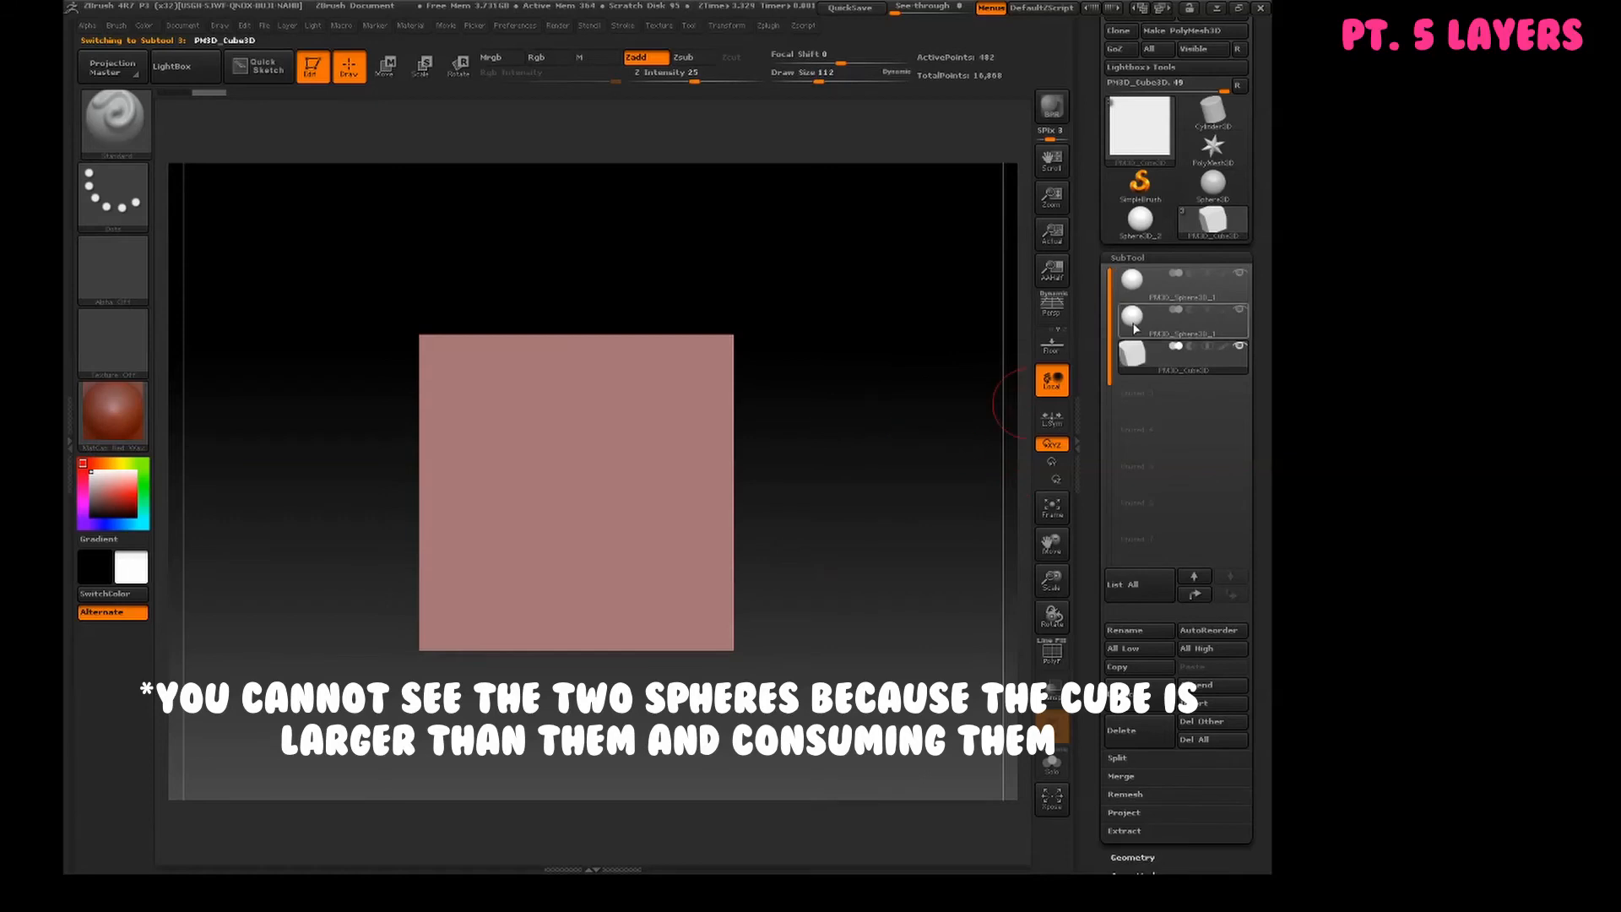
pyautogui.click(1144, 321)
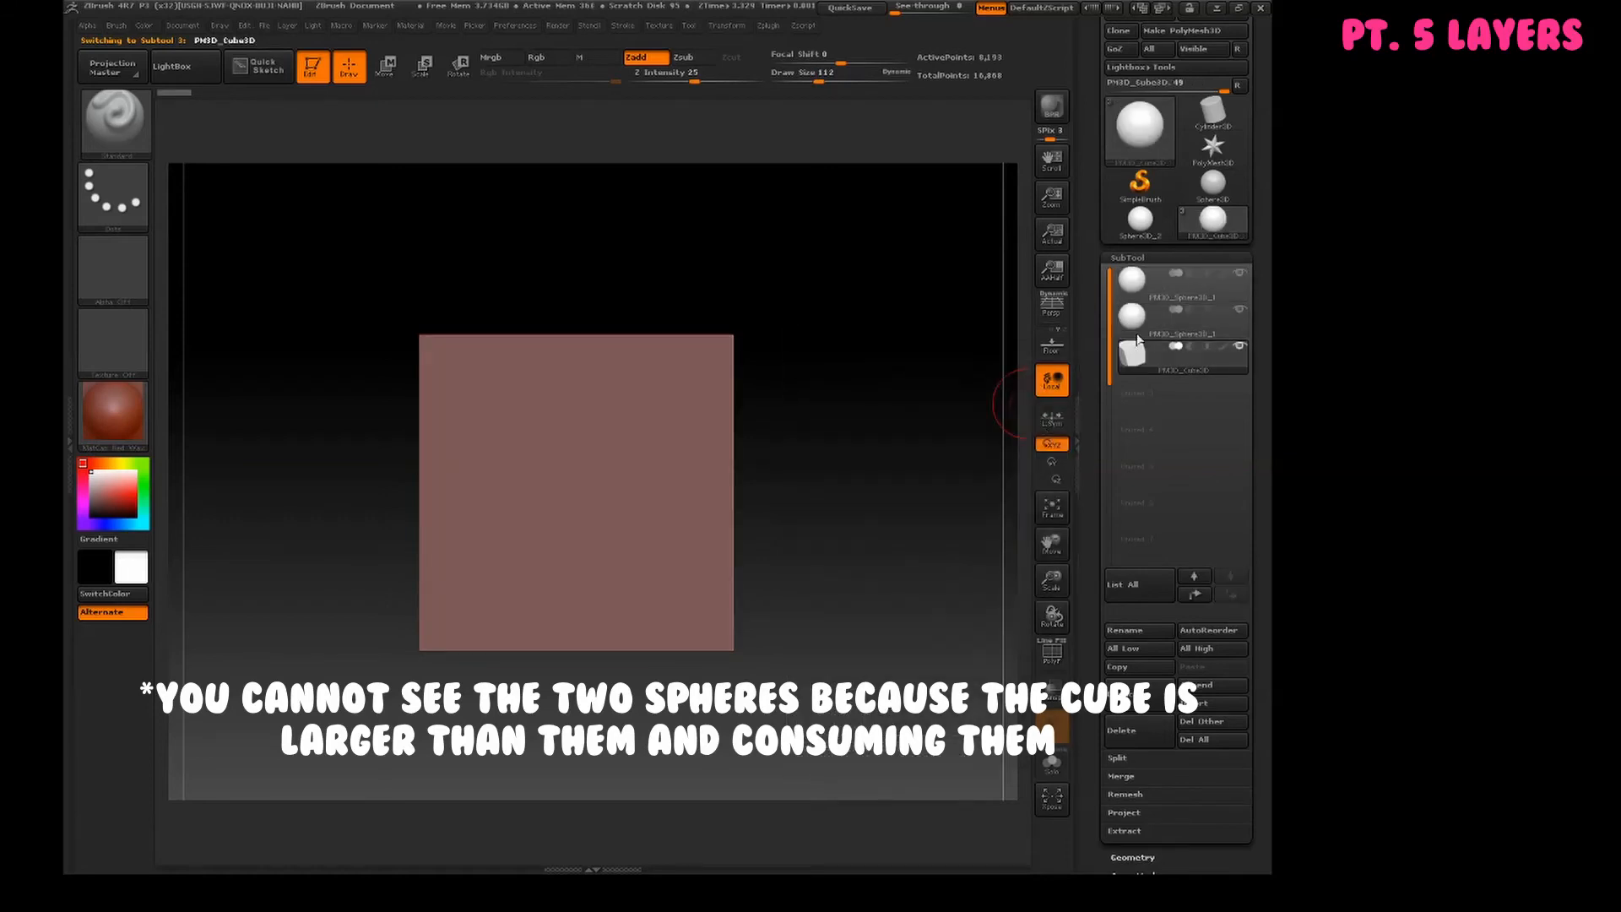
pyautogui.click(1137, 280)
pyautogui.rightClick(769, 314)
pyautogui.click(775, 314)
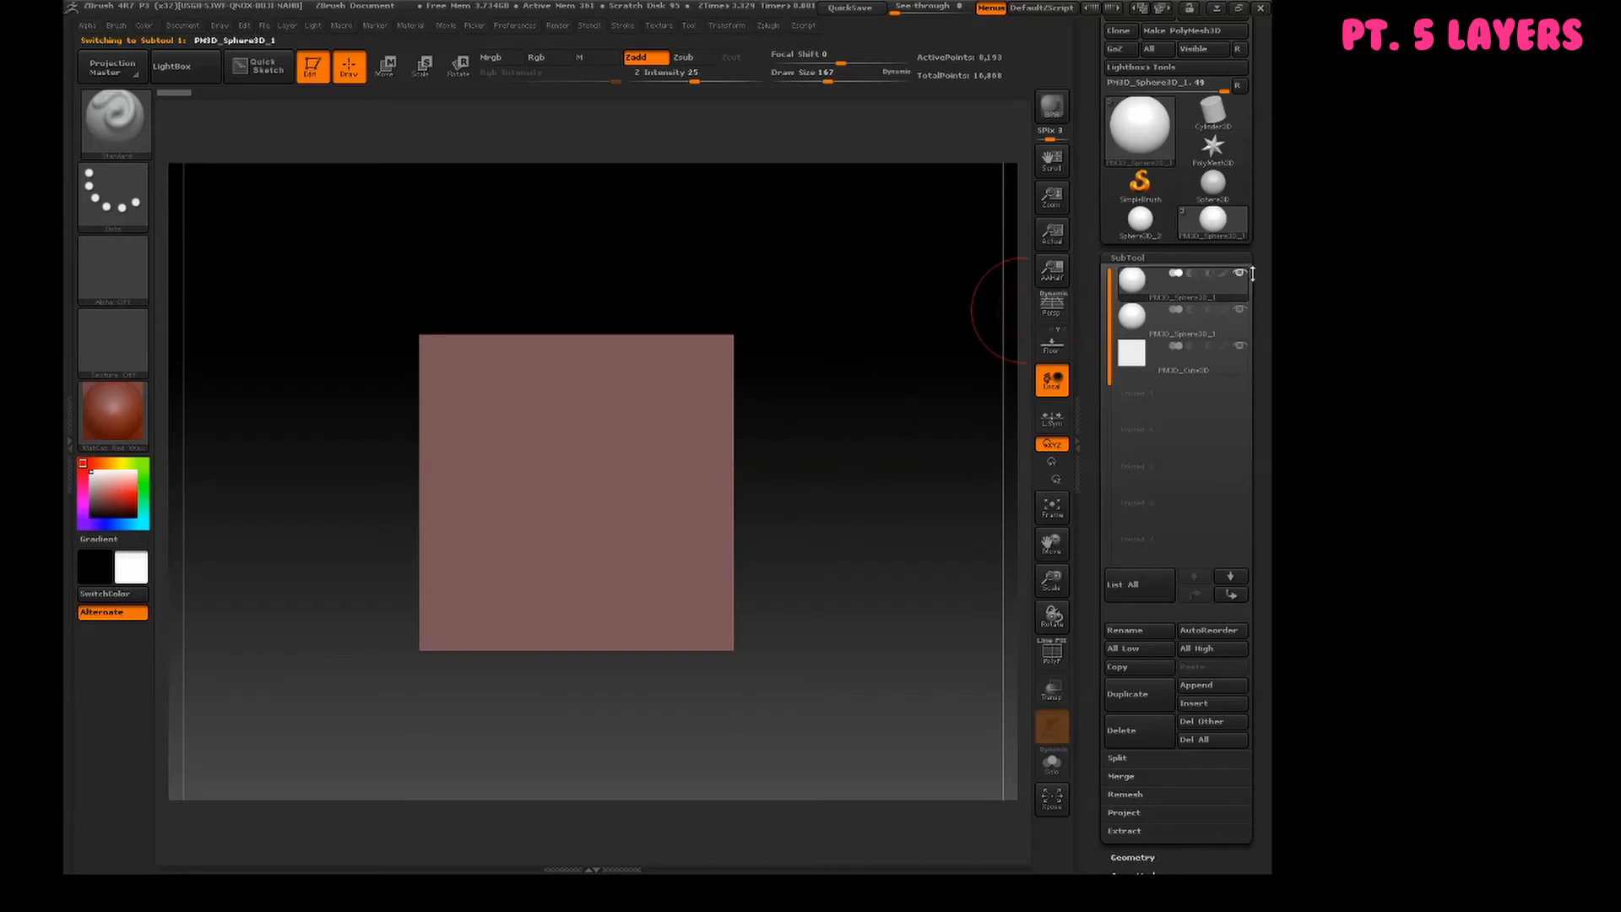
pyautogui.press('Down')
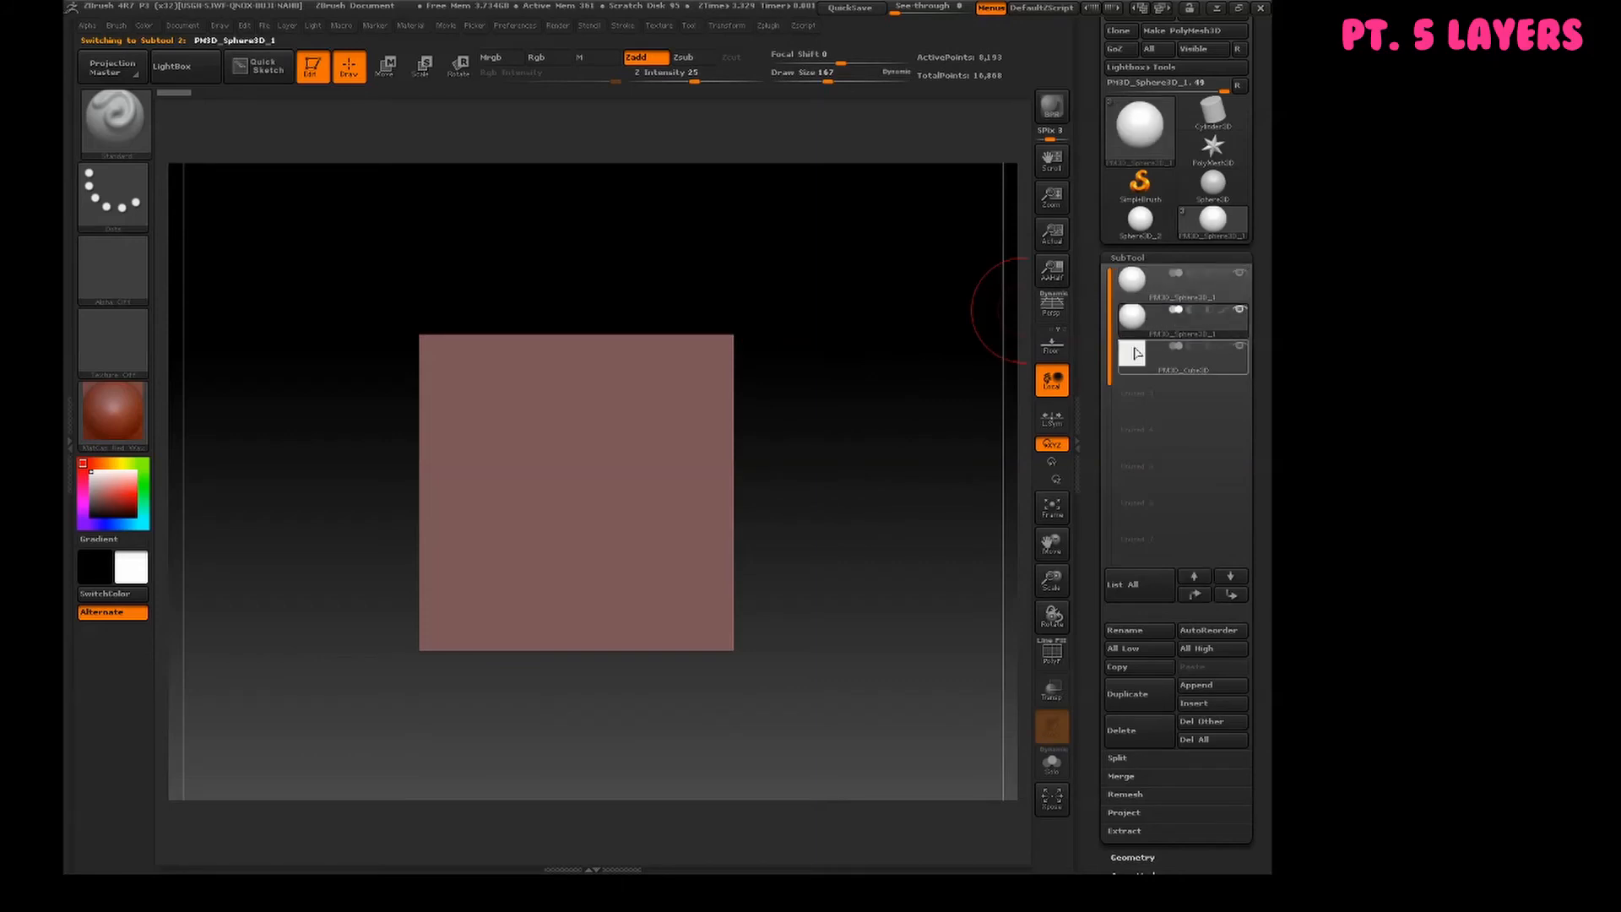
# - Toggle the visibility of the subtools around the second sphere, leave the cube hidden, and switch between the two spheres
pyautogui.moveTo(1208, 314)
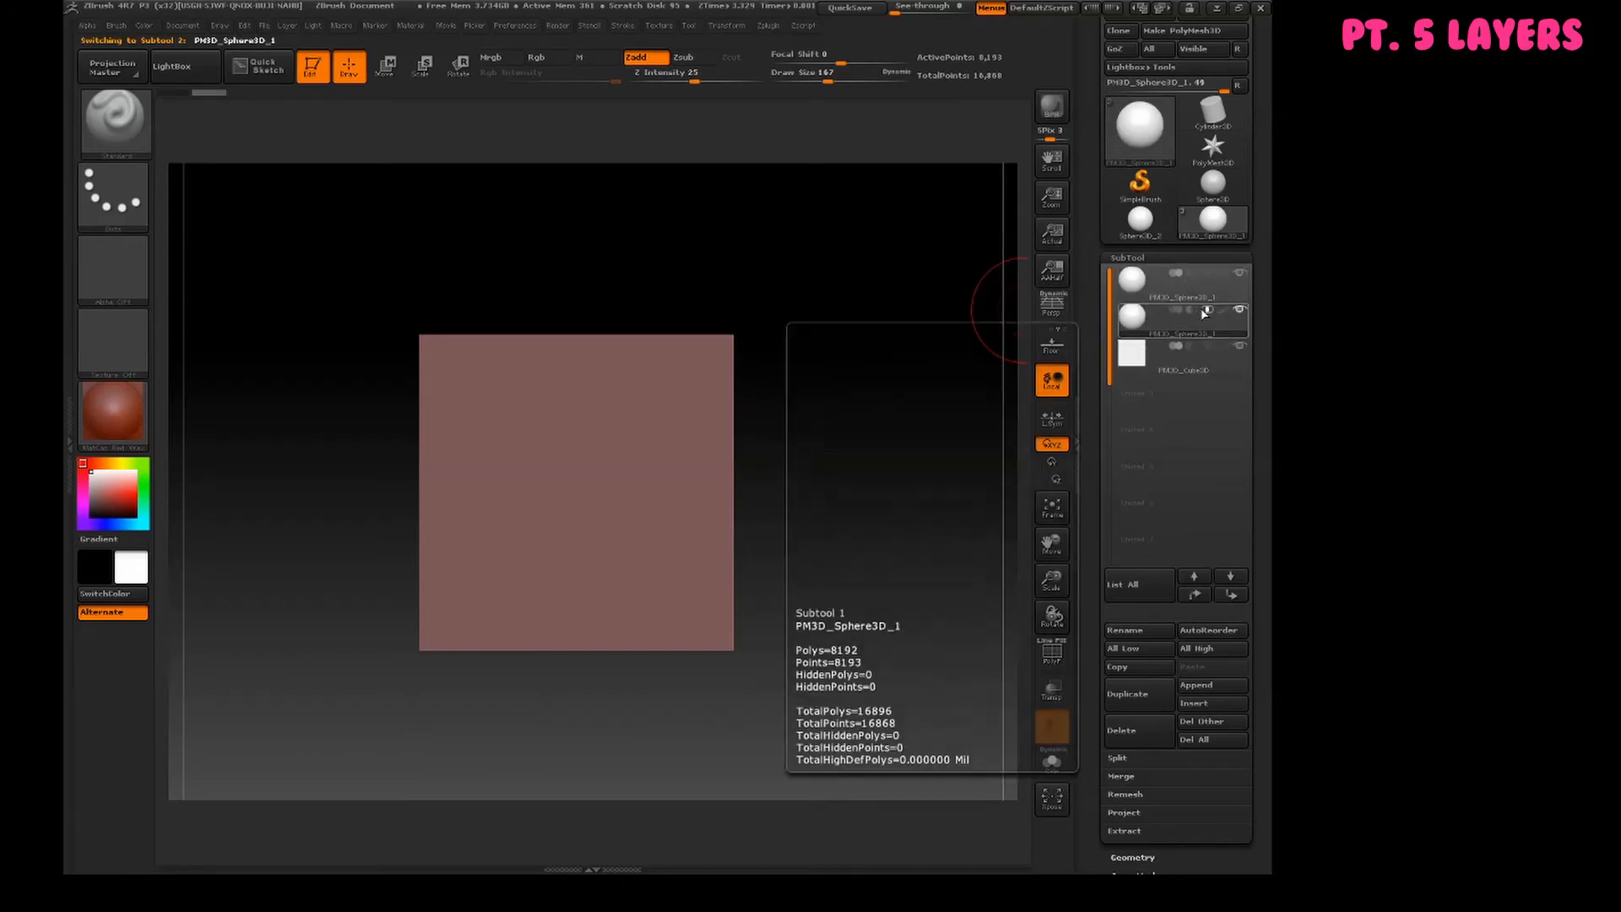
pyautogui.click(1238, 311)
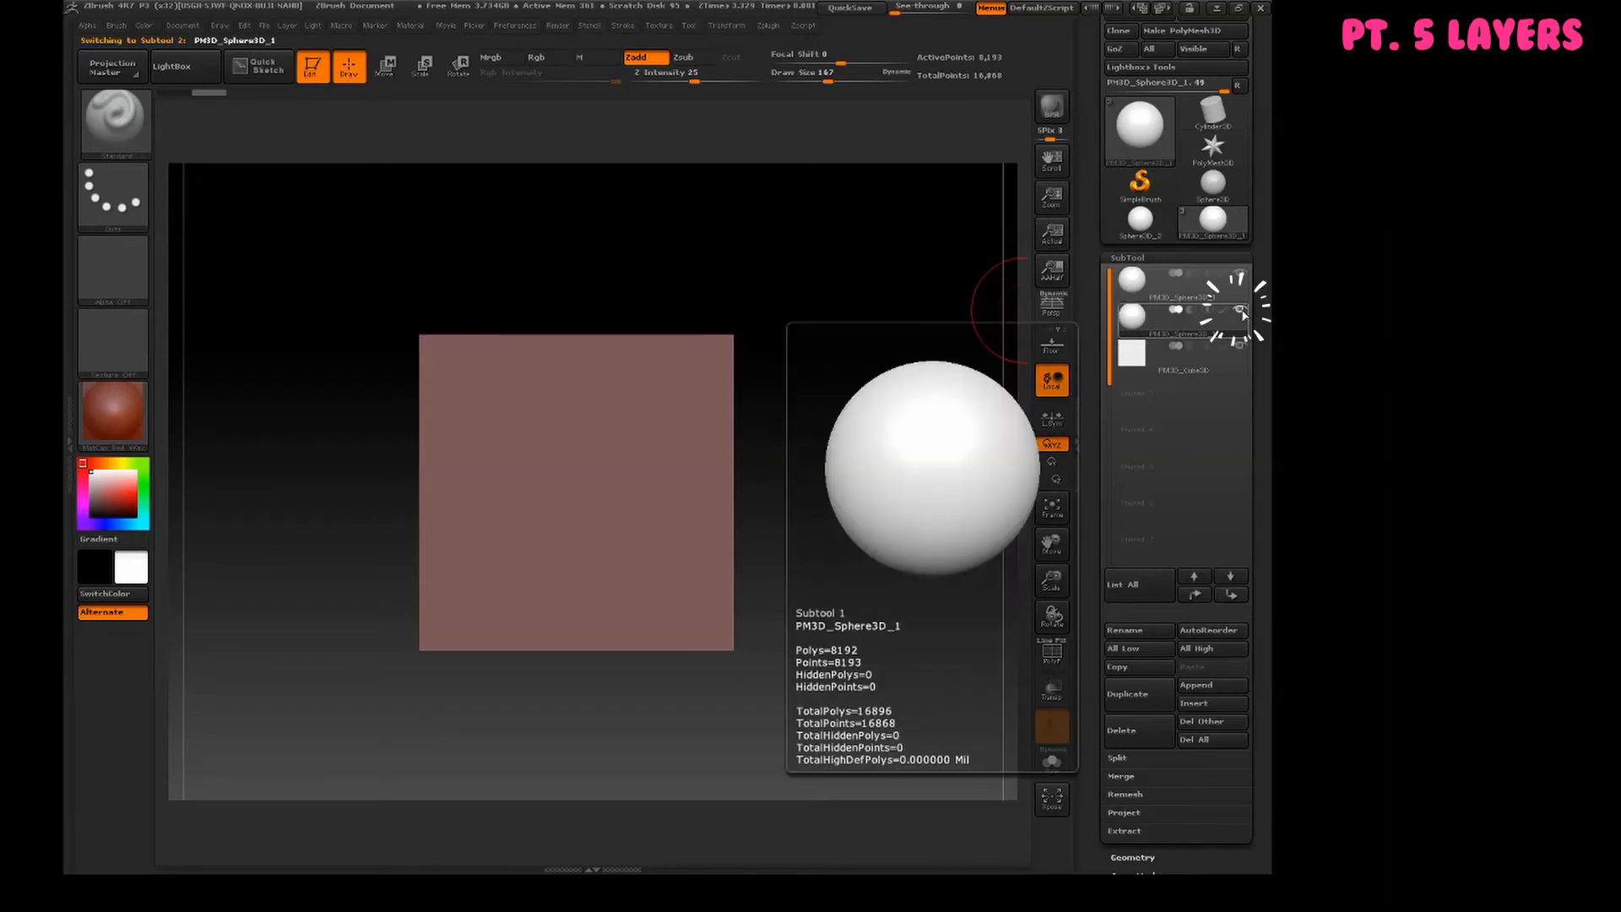
pyautogui.click(1242, 311)
pyautogui.click(1241, 311)
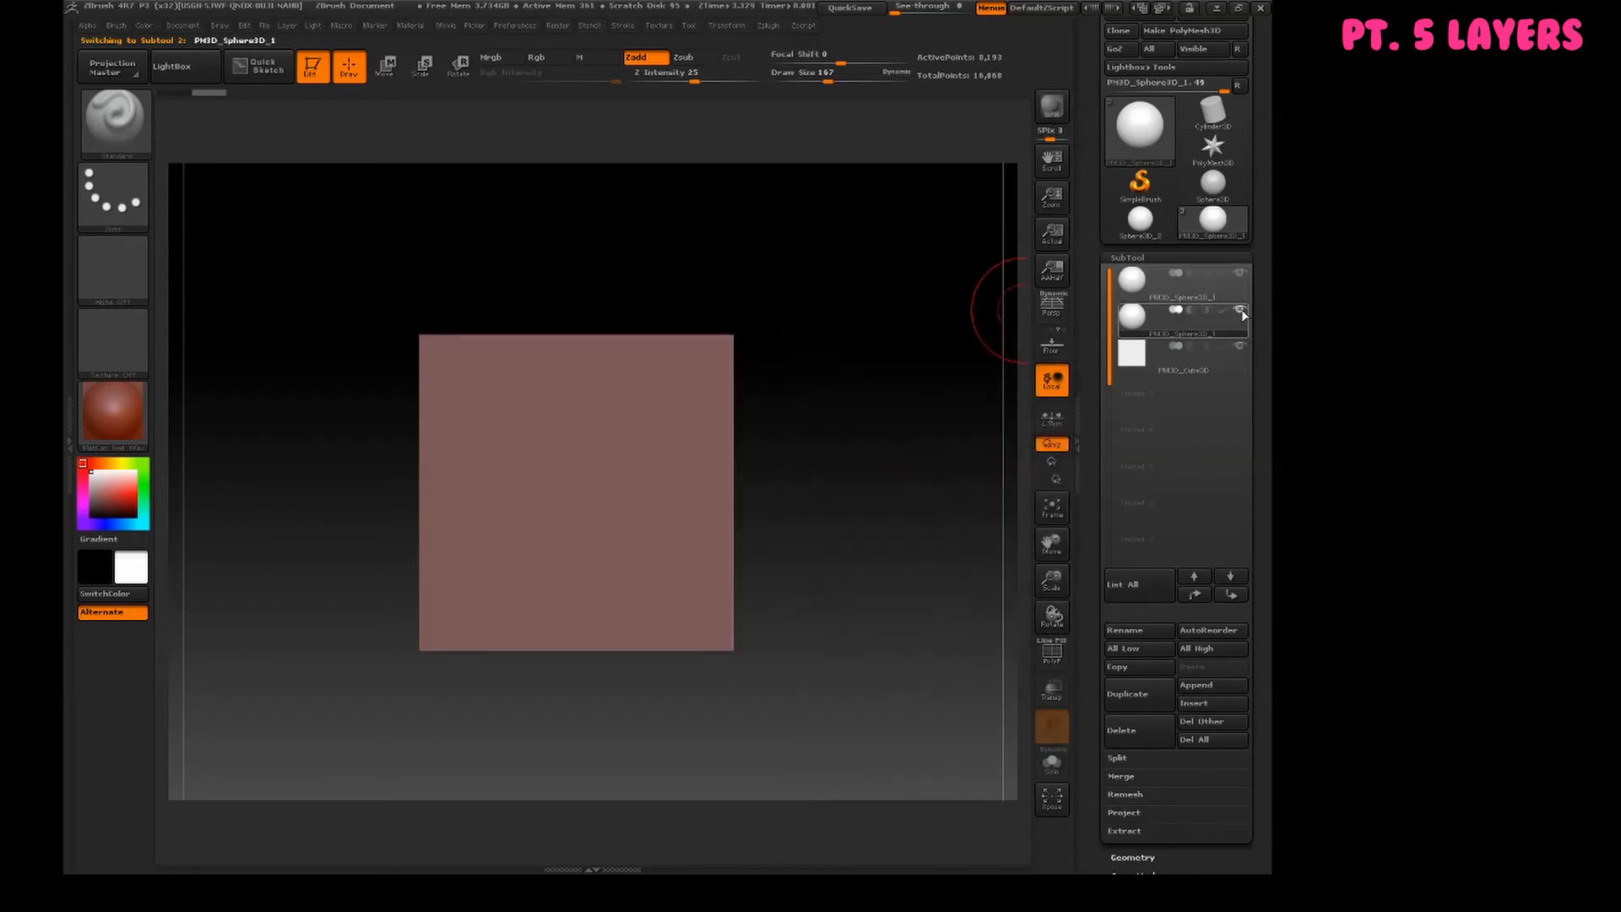
pyautogui.click(1241, 310)
pyautogui.click(1125, 286)
pyautogui.click(1132, 322)
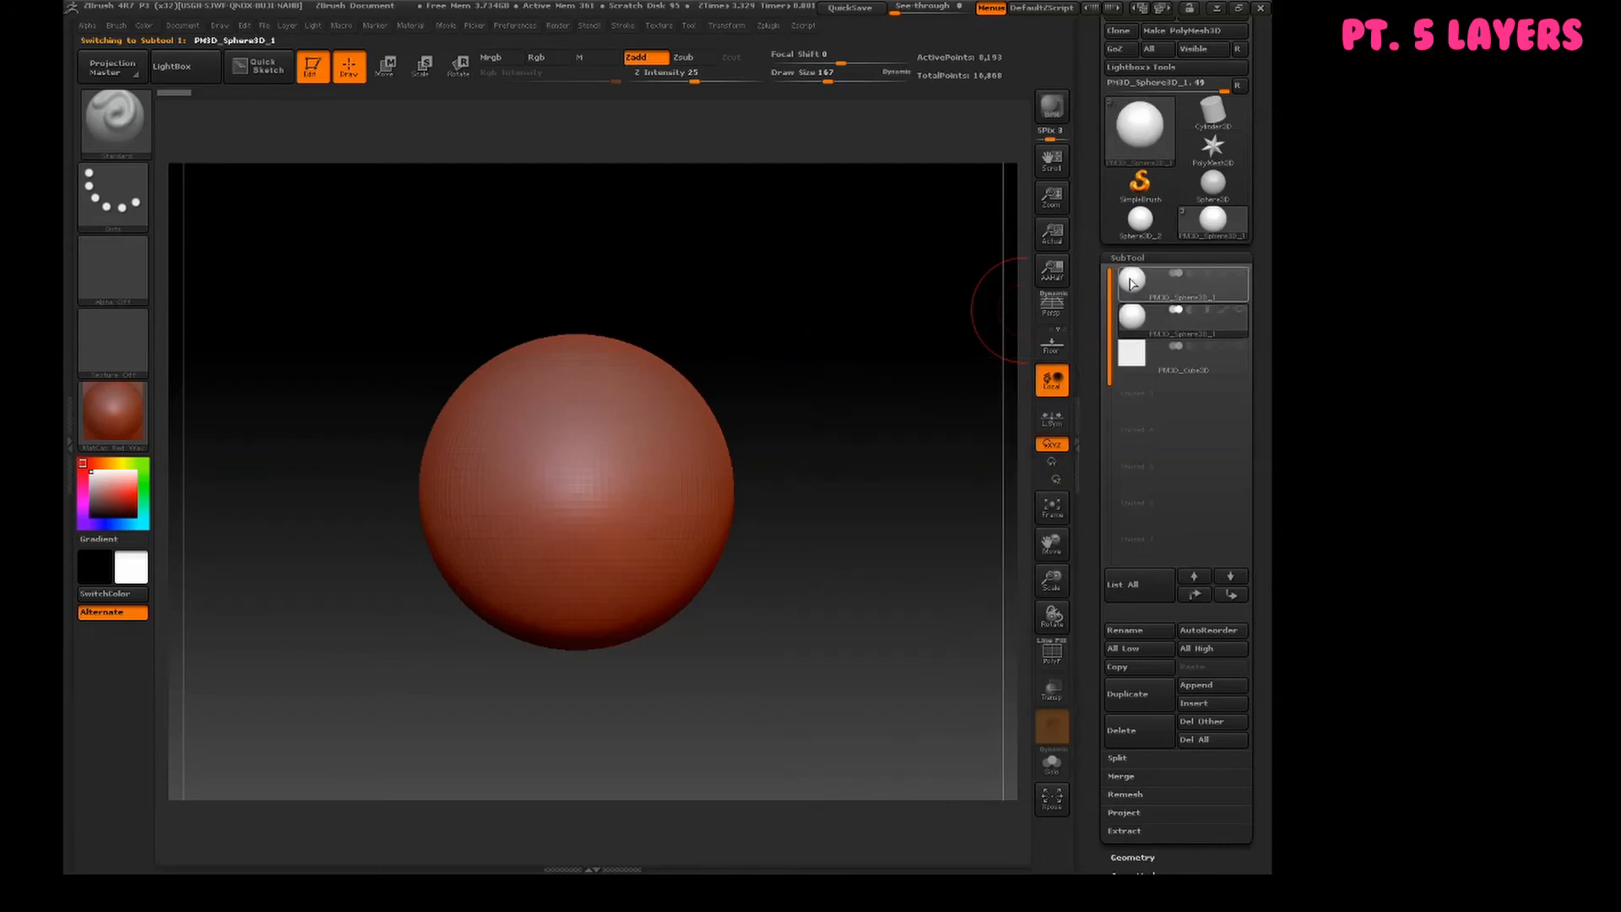
# - Switch back and forth between the two sphere subtools, ending with the first sphere active
pyautogui.click(1131, 288)
pyautogui.click(1134, 322)
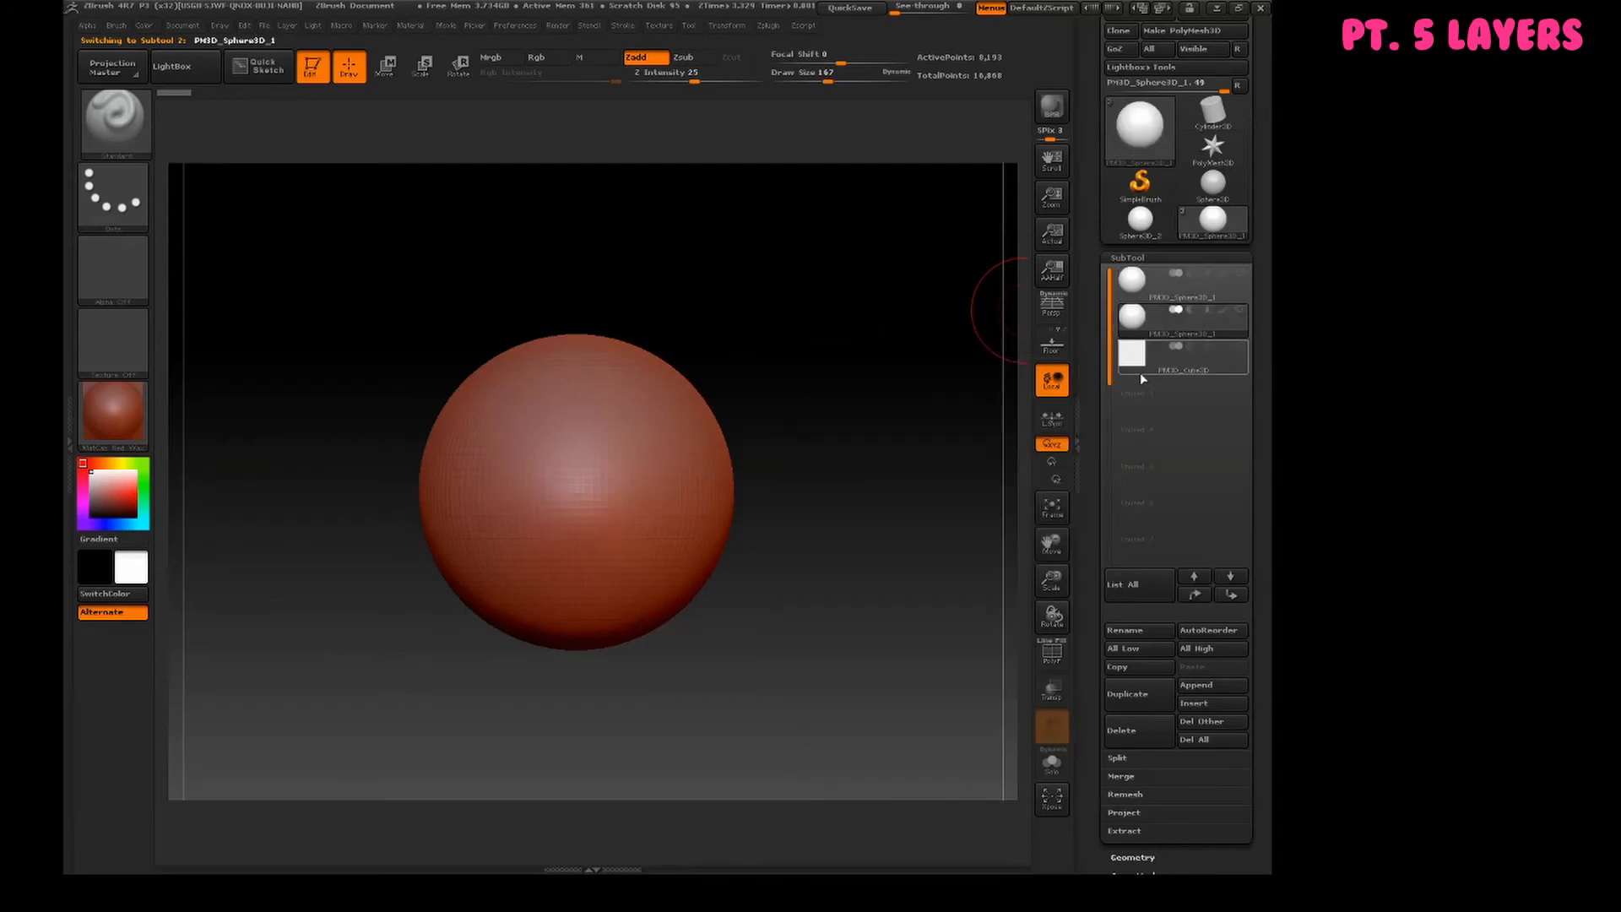
pyautogui.click(1131, 279)
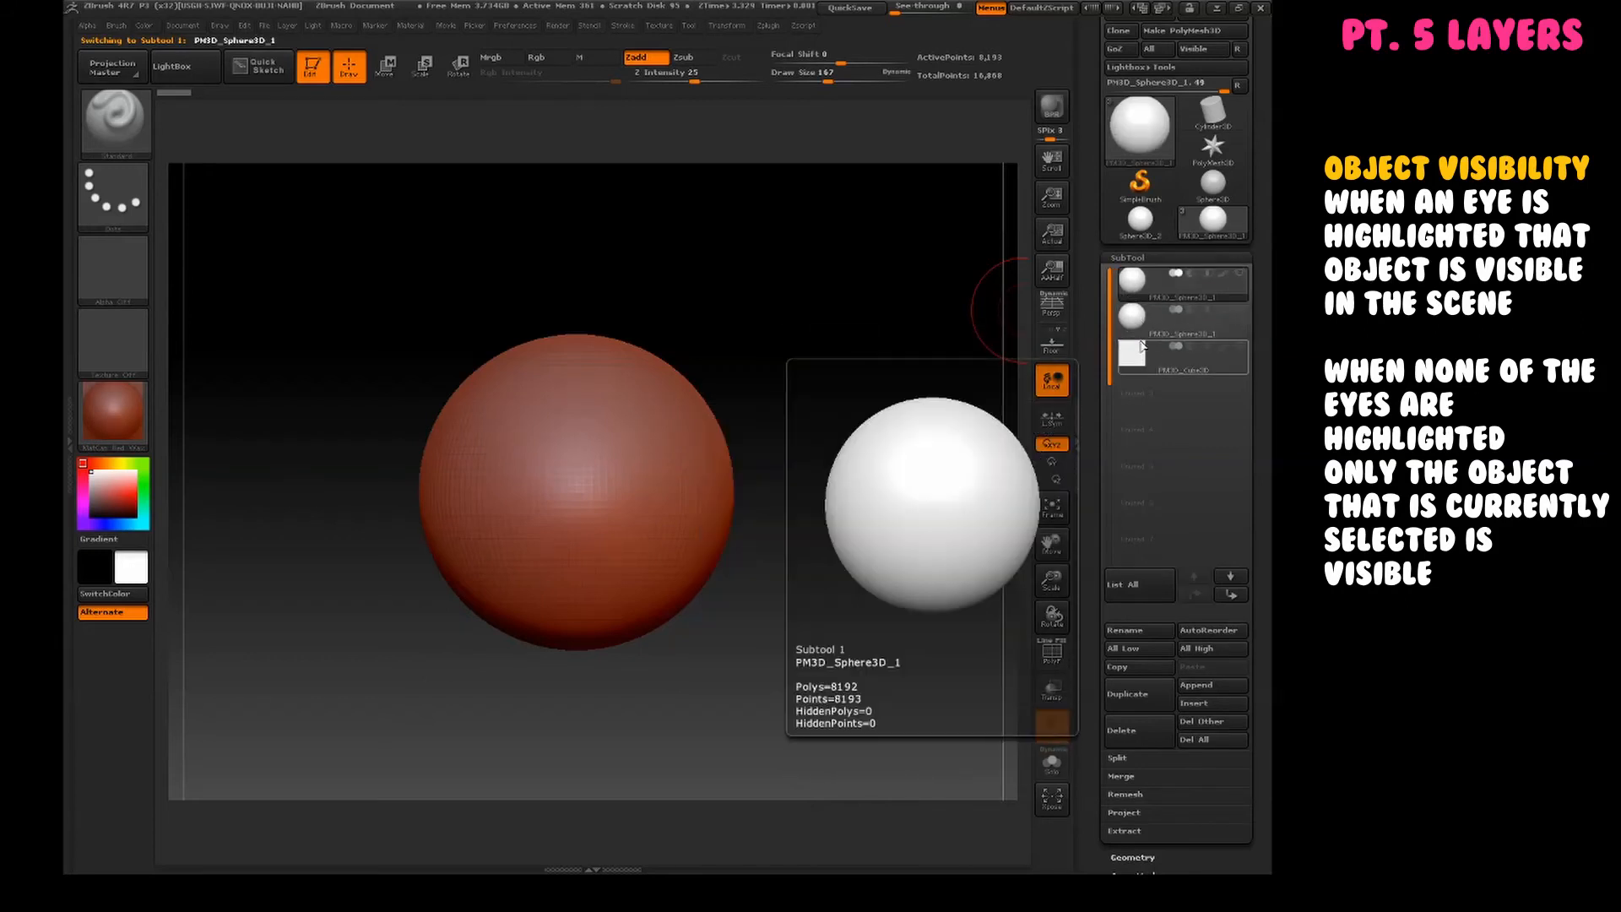
# - Turn on the cube subtool's visibility, set the draw size to 251, and snap the view to the cube's front
pyautogui.click(1239, 348)
pyautogui.moveTo(806, 515)
pyautogui.mouseDown()
pyautogui.moveTo(833, 608)
pyautogui.moveTo(837, 516)
pyautogui.moveTo(899, 500)
pyautogui.mouseUp()
pyautogui.rightClick(900, 498)
pyautogui.click(908, 443)
pyautogui.moveTo(909, 443); pyautogui.dragTo(978, 439)
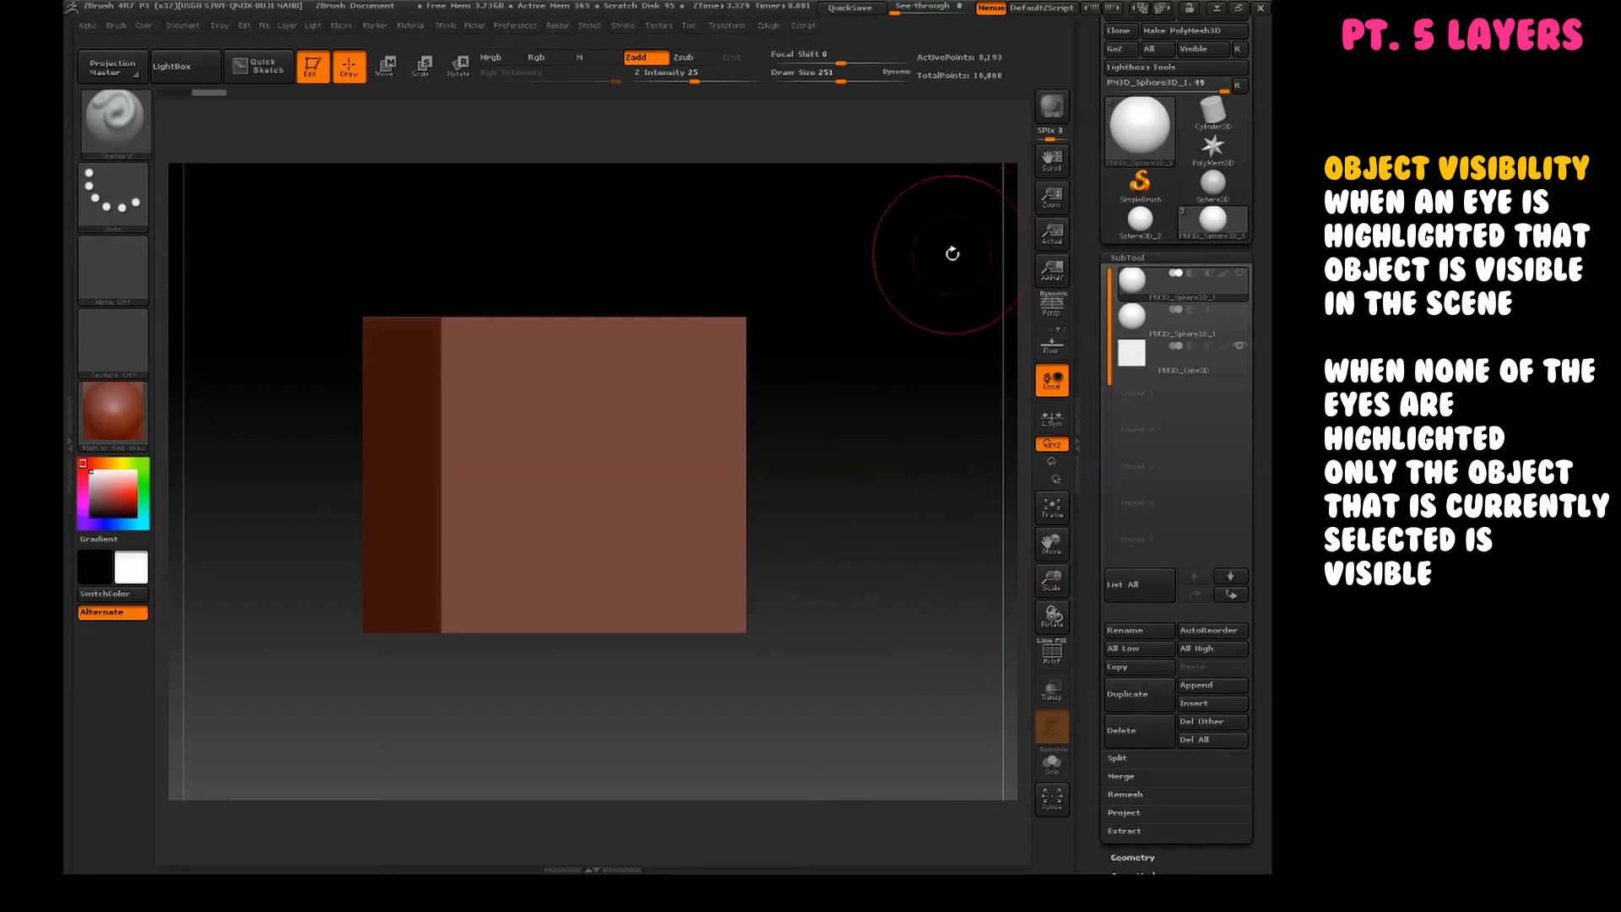
pyautogui.keyDown('shift'); pyautogui.moveTo(951, 255); pyautogui.dragTo(934, 369); pyautogui.keyUp('shift')
# - Toggle the visibility of the active first sphere subtool
pyautogui.click(1162, 294)
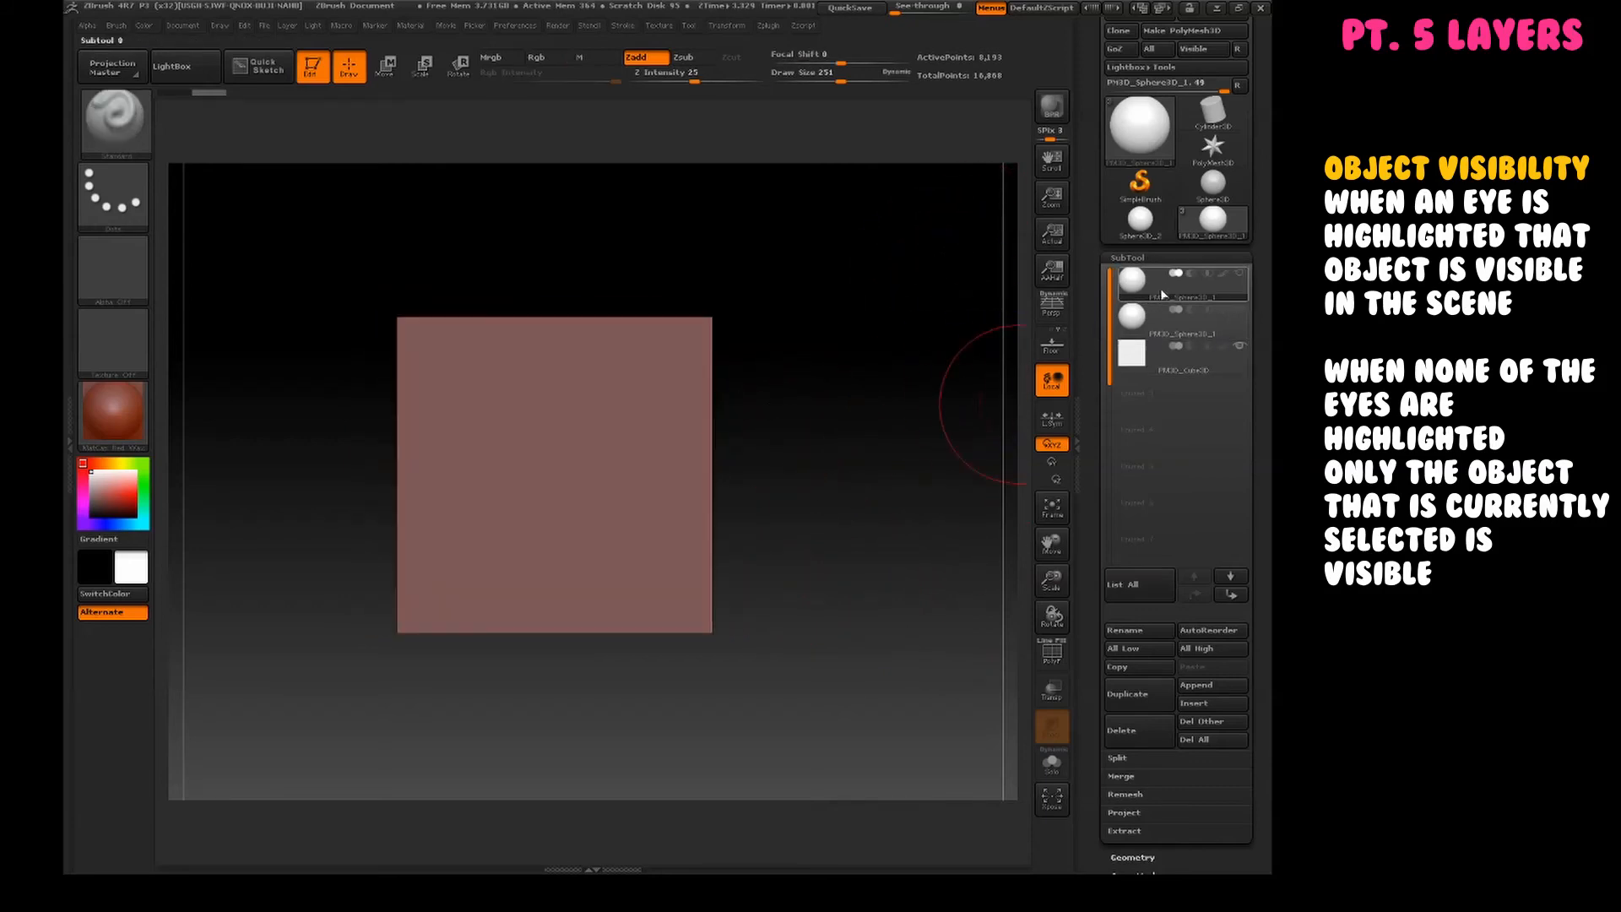
pyautogui.moveTo(1145, 296)
pyautogui.click(1241, 273)
pyautogui.press('space')
pyautogui.moveTo(780, 357)
pyautogui.mouseDown()
pyautogui.moveTo(807, 358)
pyautogui.moveTo(777, 358)
pyautogui.mouseUp()
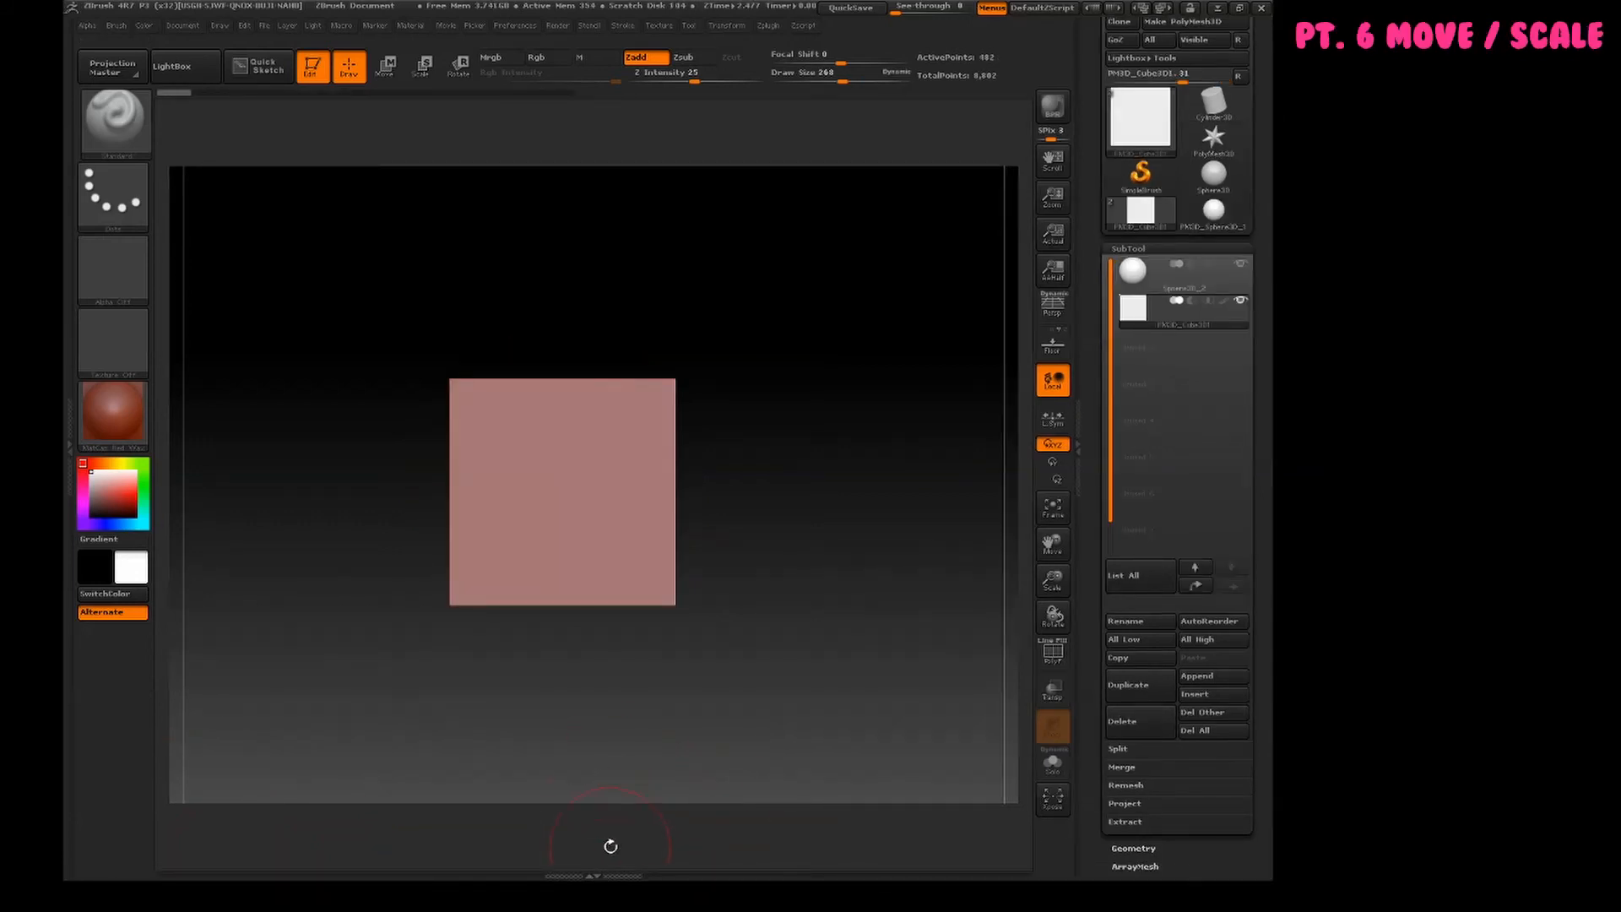
# - Activate Move mode for the cube subtool and draw trial transpose lines outward from its front face
pyautogui.moveTo(744, 608); pyautogui.dragTo(879, 473)
pyautogui.moveTo(779, 303)
pyautogui.keyDown('alt'); pyautogui.mouseDown()
pyautogui.moveTo(857, 394)
pyautogui.moveTo(933, 636)
pyautogui.moveTo(901, 575)
pyautogui.moveTo(811, 587)
pyautogui.moveTo(901, 597)
pyautogui.moveTo(886, 495)
pyautogui.moveTo(917, 531)
pyautogui.moveTo(873, 475)
pyautogui.moveTo(898, 499)
pyautogui.moveTo(899, 537)
pyautogui.mouseUp(); pyautogui.keyUp('alt')
pyautogui.moveTo(895, 474)
pyautogui.keyDown('alt'); pyautogui.mouseDown()
pyautogui.moveTo(931, 532)
pyautogui.moveTo(898, 532)
pyautogui.moveTo(879, 417)
pyautogui.moveTo(880, 535)
pyautogui.mouseUp(); pyautogui.keyUp('alt')
pyautogui.keyDown('alt'); pyautogui.moveTo(880, 536); pyautogui.dragTo(846, 492); pyautogui.keyUp('alt')
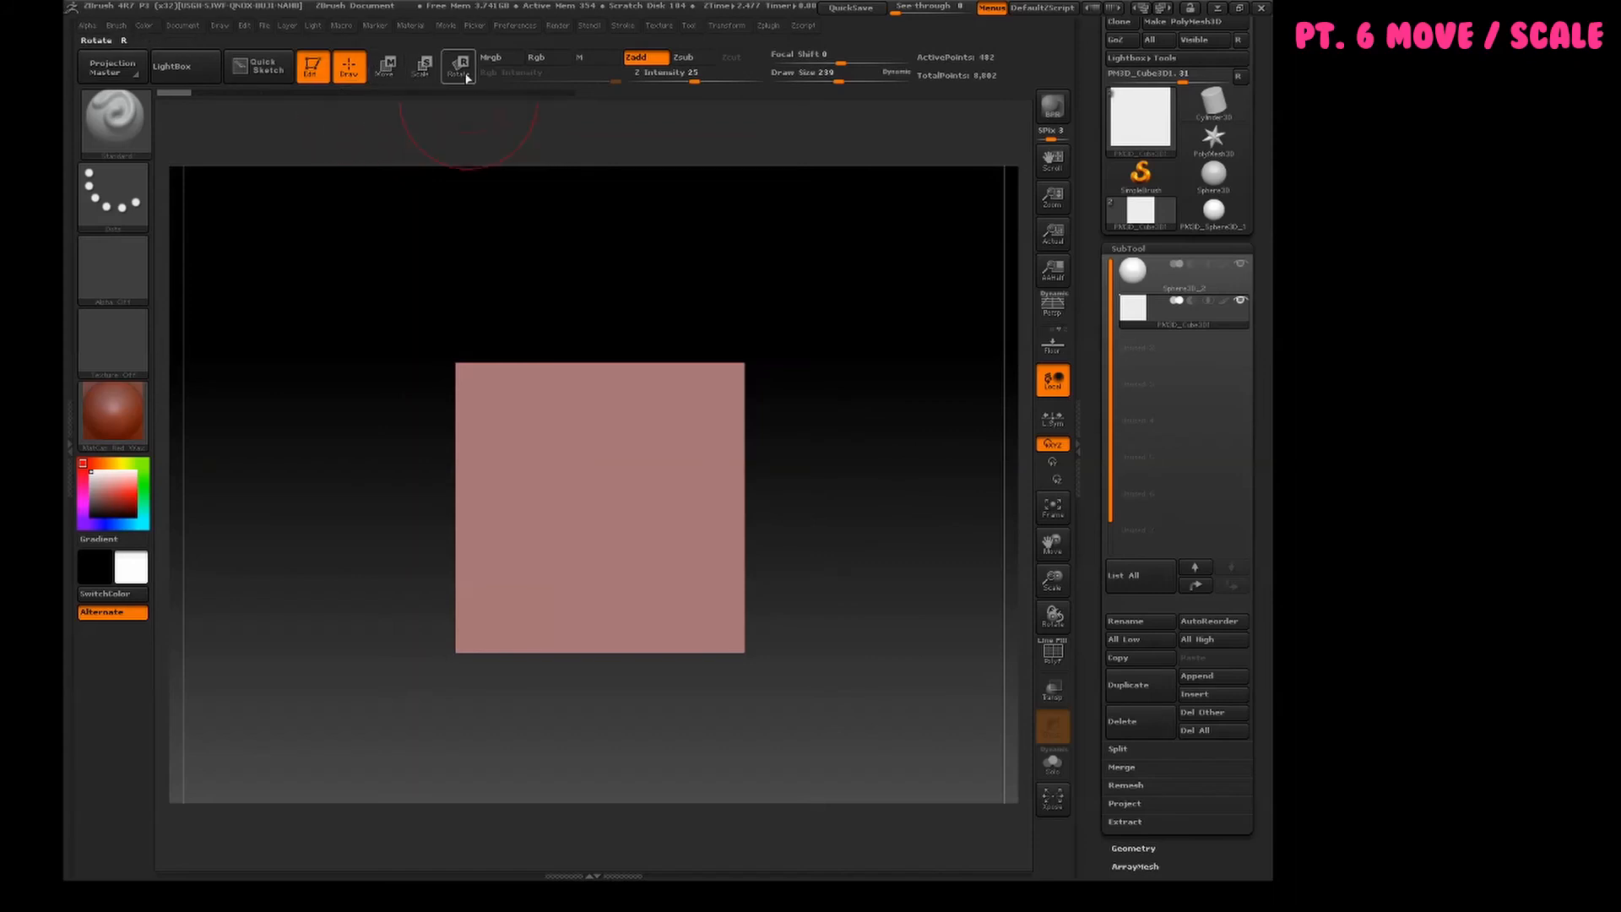
pyautogui.click(392, 67)
pyautogui.keyDown('alt'); pyautogui.moveTo(845, 408); pyautogui.dragTo(800, 309); pyautogui.keyUp('alt')
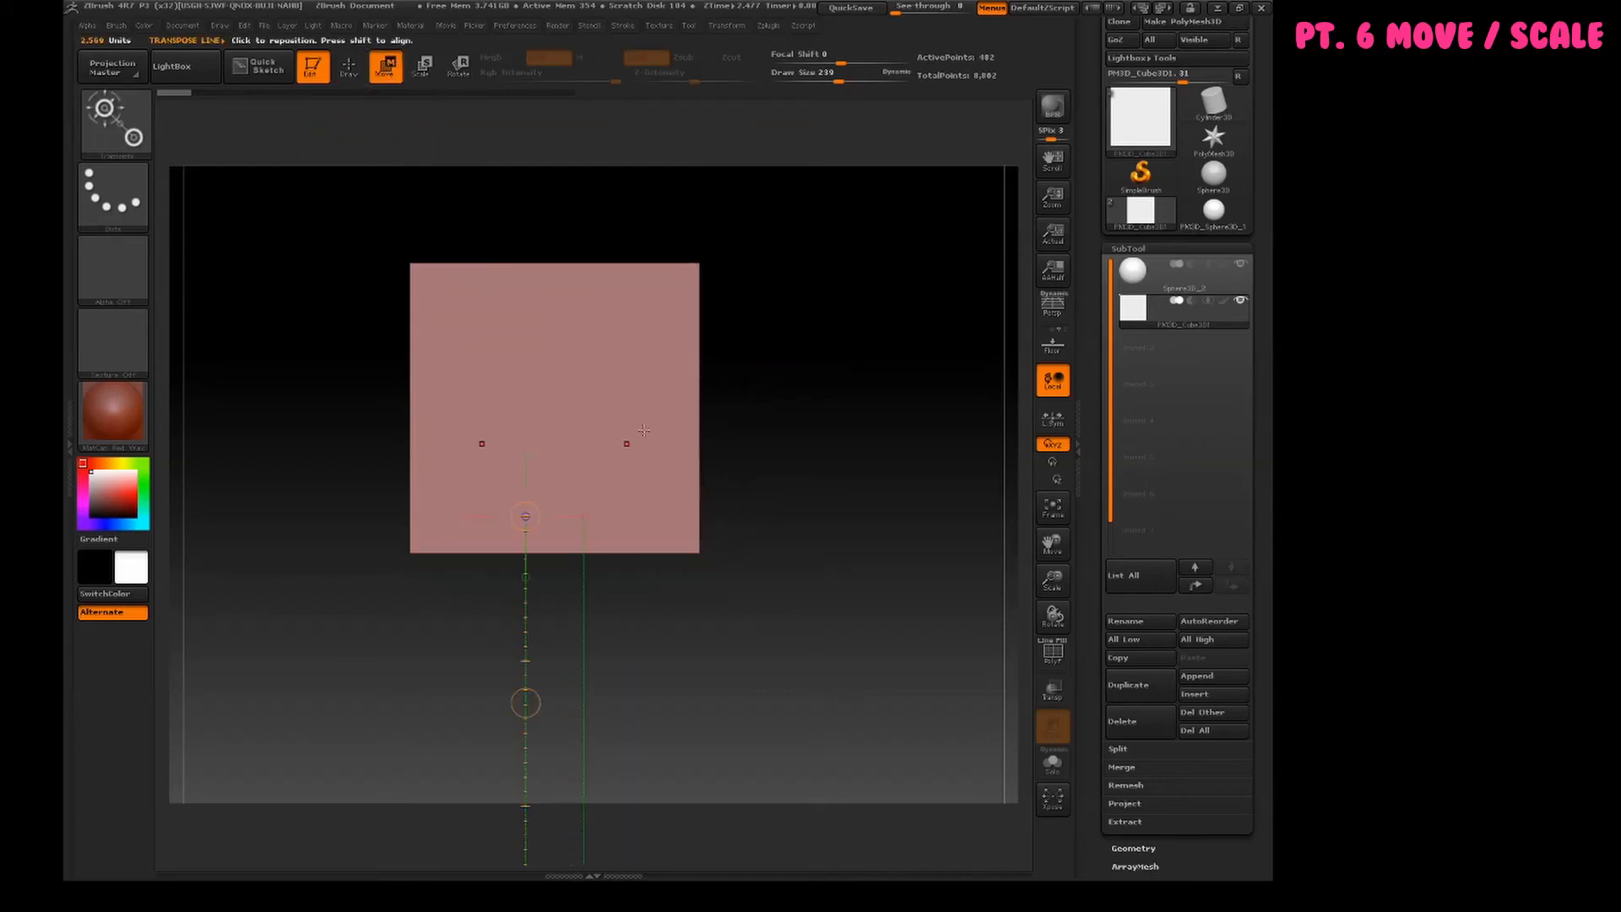
pyautogui.moveTo(624, 373)
pyautogui.mouseDown()
pyautogui.moveTo(901, 352)
pyautogui.moveTo(651, 536)
pyautogui.moveTo(865, 496)
pyautogui.mouseUp()
pyautogui.moveTo(628, 481)
pyautogui.mouseDown()
pyautogui.moveTo(851, 534)
pyautogui.moveTo(904, 406)
pyautogui.mouseUp()
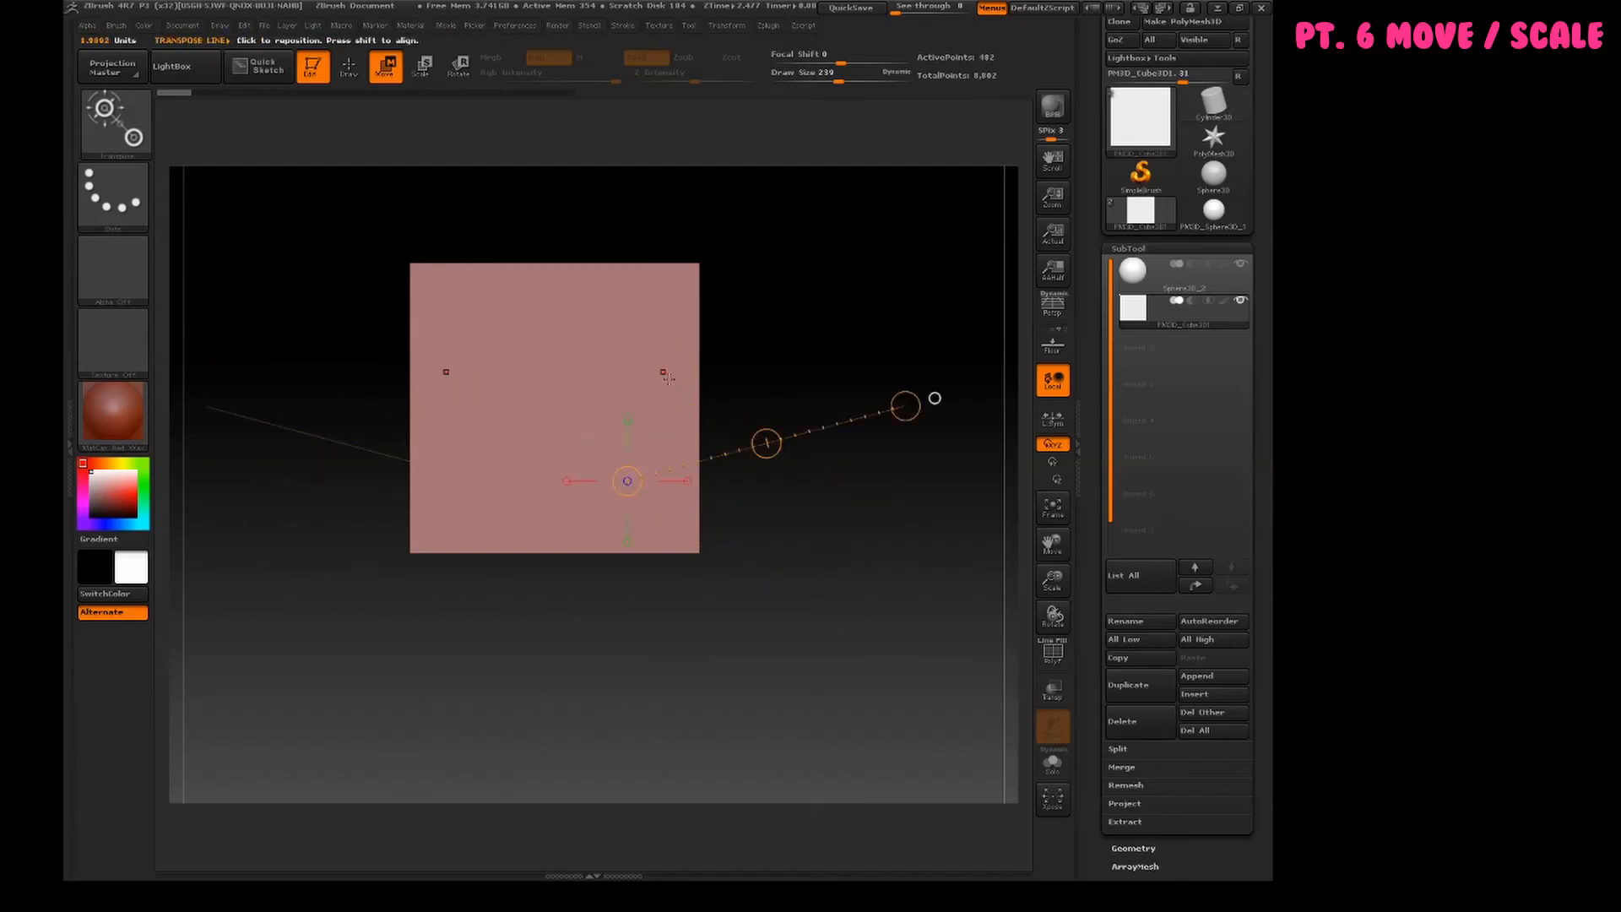
# - Draw a diagonal transpose line from the cube's face and use its middle circle to move the cube below the sphere
pyautogui.moveTo(663, 372)
pyautogui.mouseDown()
pyautogui.moveTo(974, 358)
pyautogui.moveTo(803, 566)
pyautogui.moveTo(970, 549)
pyautogui.moveTo(771, 625)
pyautogui.mouseUp()
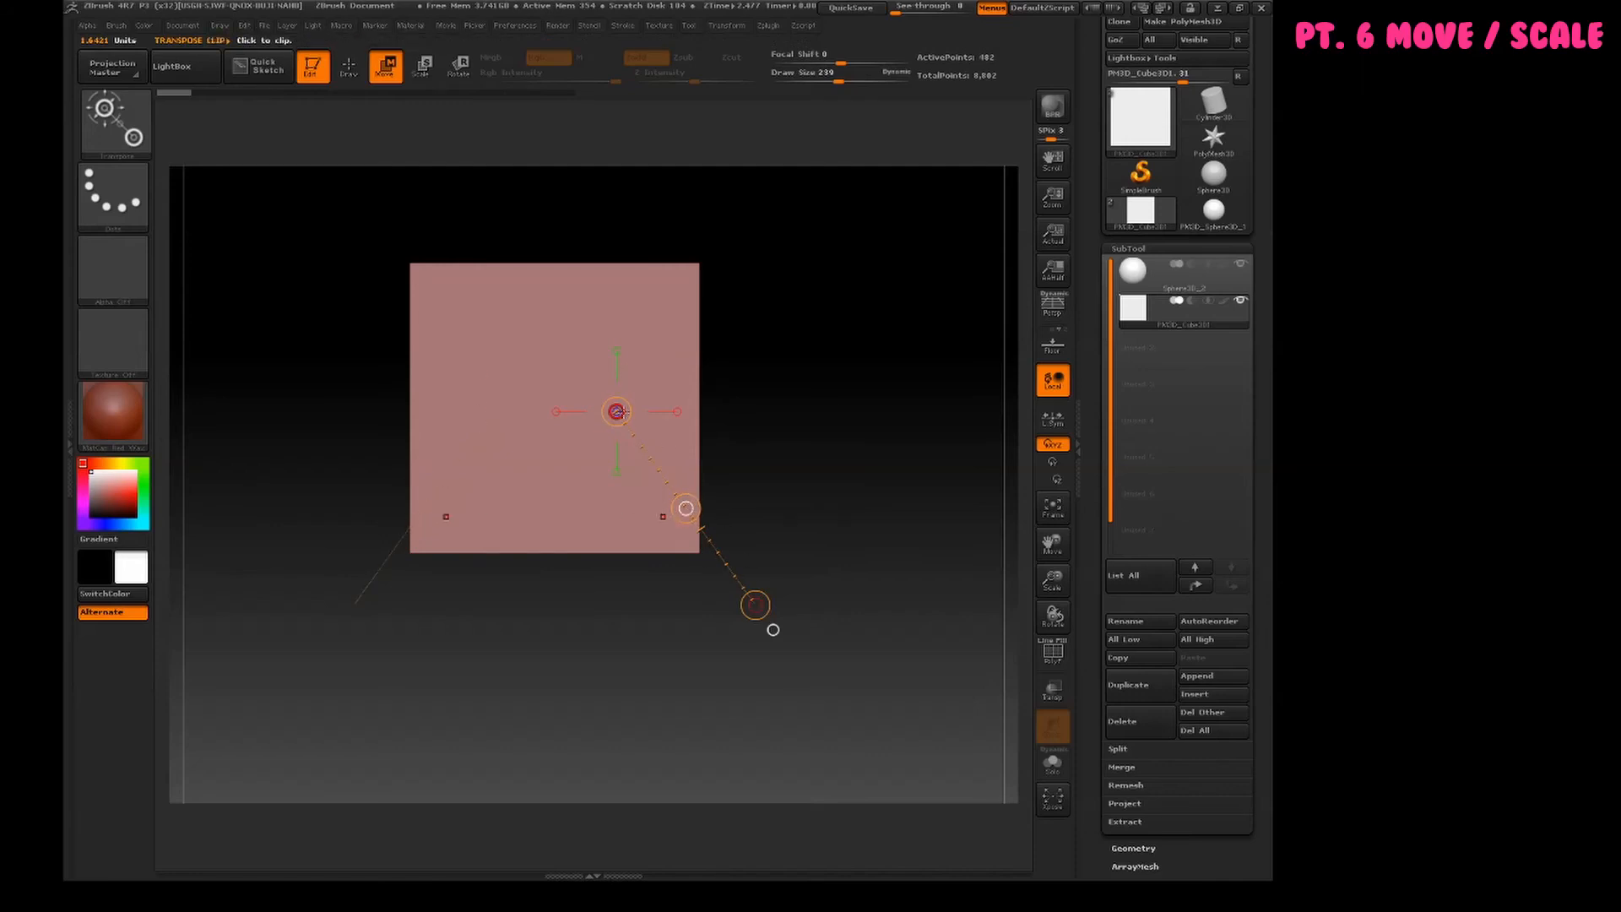
pyautogui.moveTo(685, 509); pyautogui.dragTo(812, 750)
pyautogui.moveTo(881, 584); pyautogui.dragTo(724, 495)
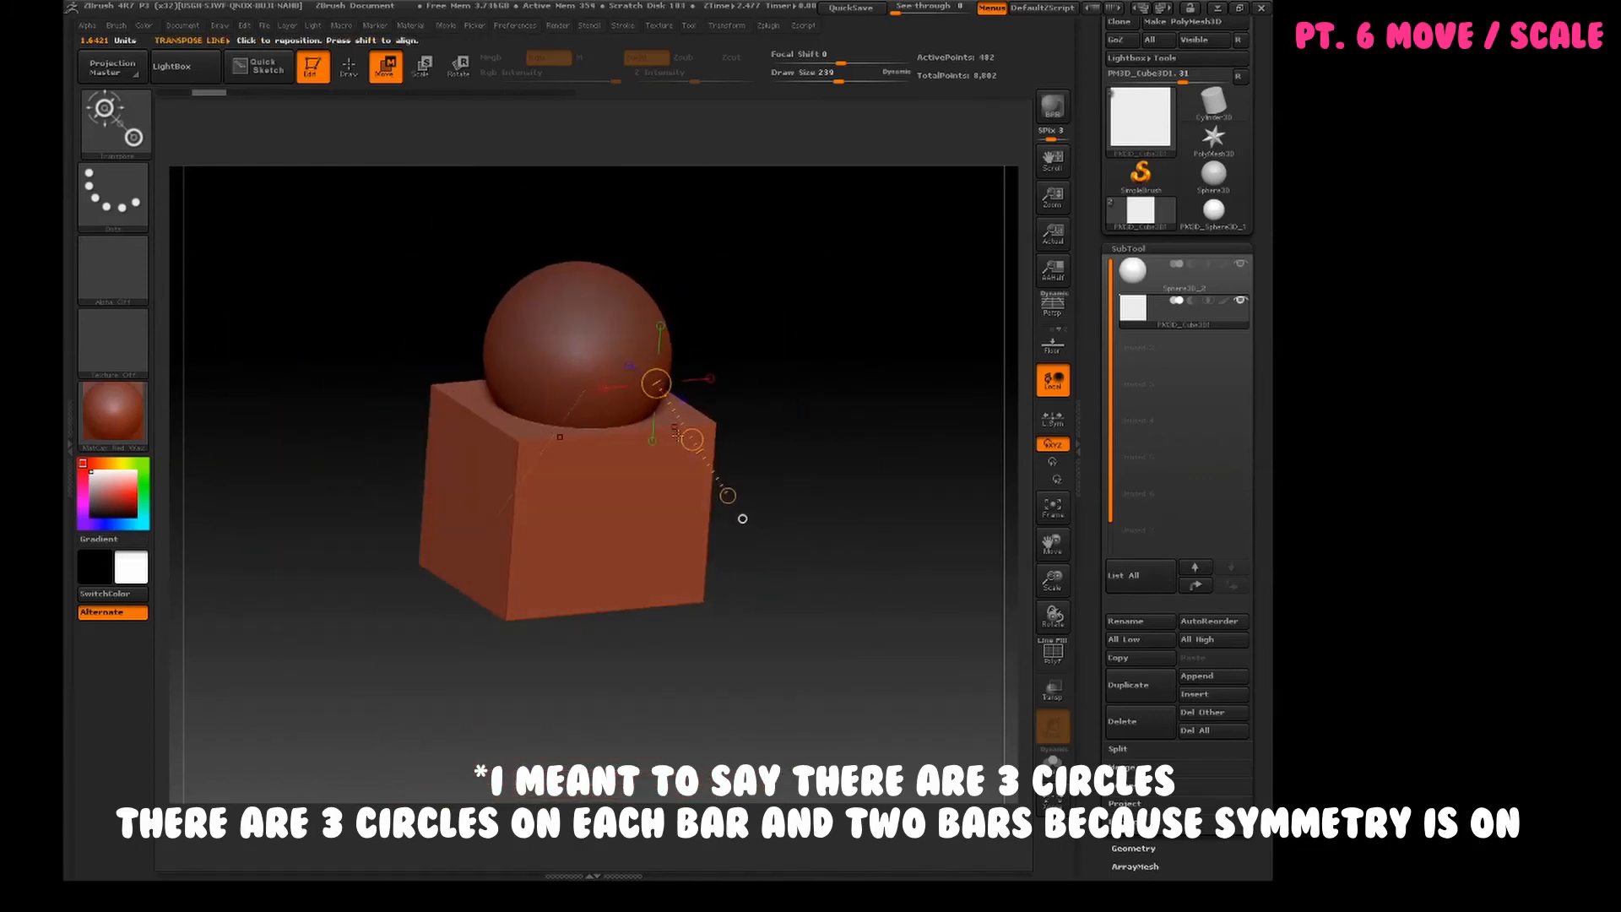
pyautogui.moveTo(690, 440); pyautogui.dragTo(742, 483)
pyautogui.moveTo(916, 668); pyautogui.dragTo(876, 524)
# - Draw straight vertical transpose lines on the cube and move the cube slightly upward over the sphere's lower half
pyautogui.keyDown('shift'); pyautogui.moveTo(667, 525); pyautogui.dragTo(667, 680); pyautogui.keyUp('shift')
pyautogui.hotkey('ctrl', 'z')
pyautogui.keyDown('alt'); pyautogui.moveTo(804, 496); pyautogui.dragTo(825, 579); pyautogui.keyUp('alt')
pyautogui.keyDown('alt'); pyautogui.moveTo(706, 665); pyautogui.dragTo(720, 598); pyautogui.keyUp('alt')
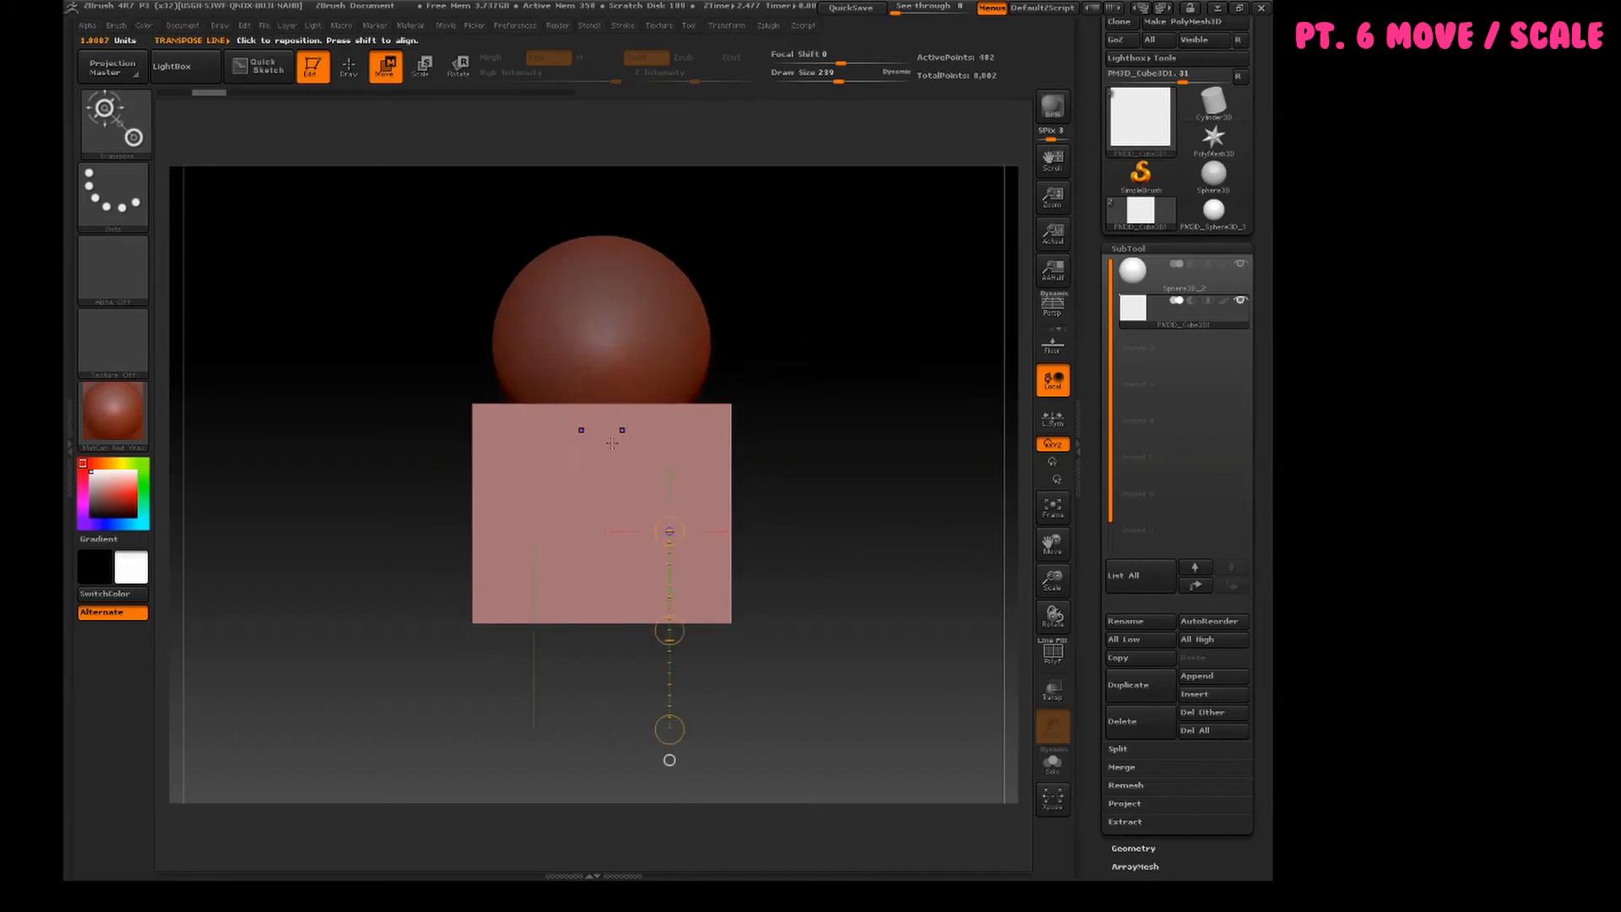
pyautogui.keyDown('shift'); pyautogui.moveTo(613, 442); pyautogui.dragTo(612, 623); pyautogui.keyUp('shift')
pyautogui.moveTo(612, 533)
pyautogui.keyDown('shift'); pyautogui.mouseDown()
pyautogui.moveTo(612, 456)
pyautogui.moveTo(612, 469)
pyautogui.mouseUp(); pyautogui.keyUp('shift')
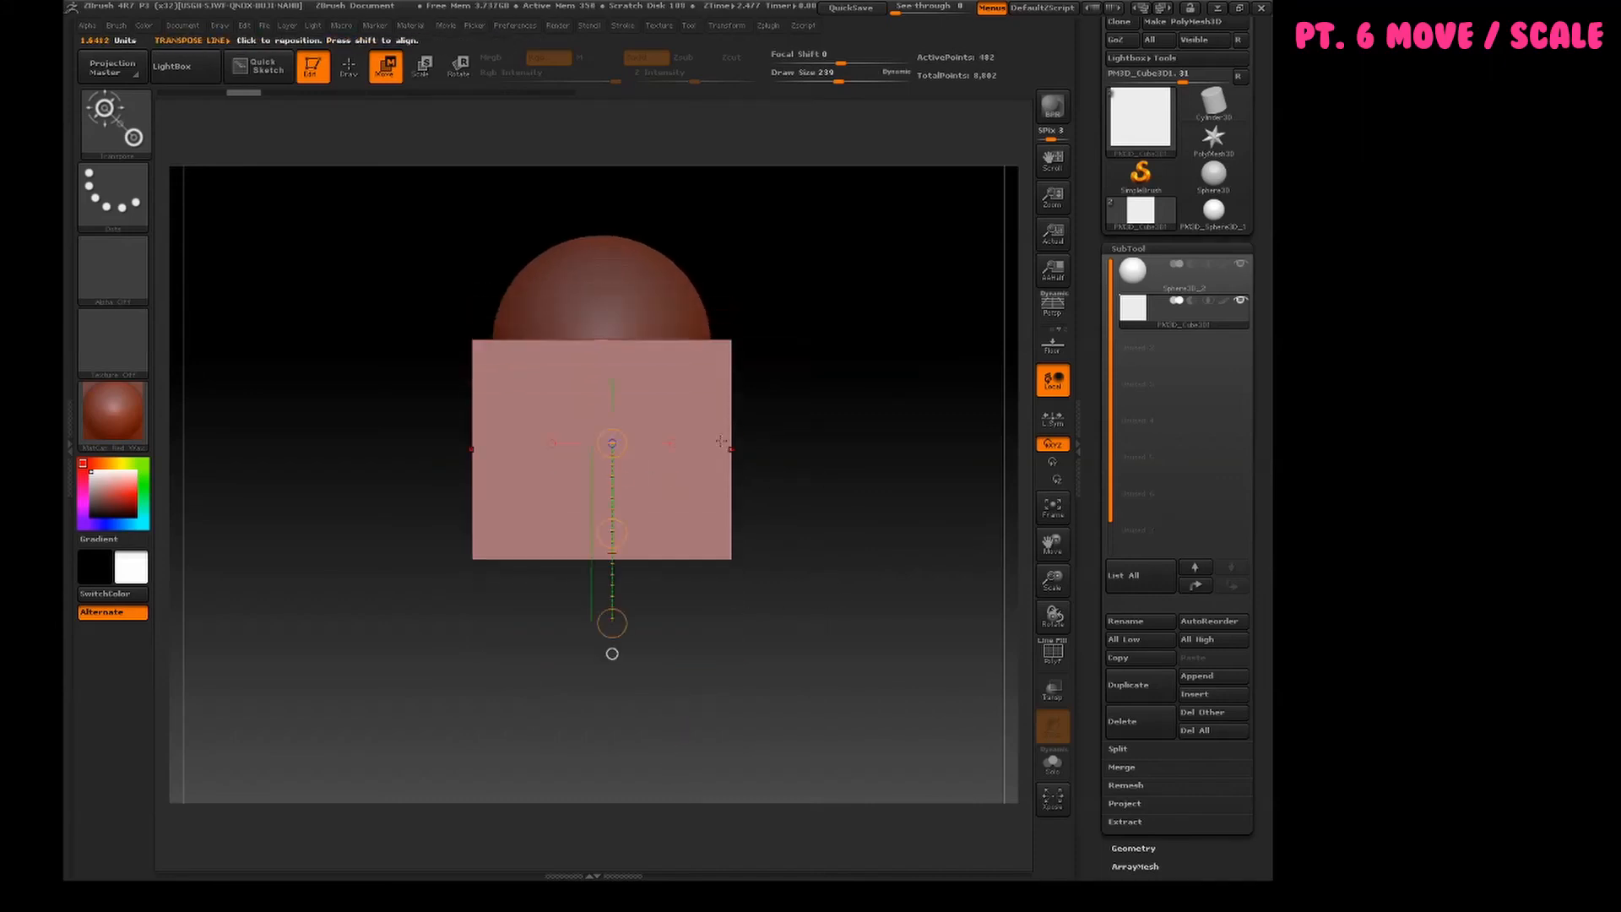
# - Draw new vertical transpose lines on the cube and move it further up until it covers the sphere
pyautogui.keyDown('shift'); pyautogui.moveTo(704, 394); pyautogui.dragTo(705, 757); pyautogui.keyUp('shift')
pyautogui.moveTo(842, 485)
pyautogui.keyDown('alt'); pyautogui.mouseDown()
pyautogui.moveTo(820, 495)
pyautogui.moveTo(773, 472)
pyautogui.mouseUp(); pyautogui.keyUp('alt')
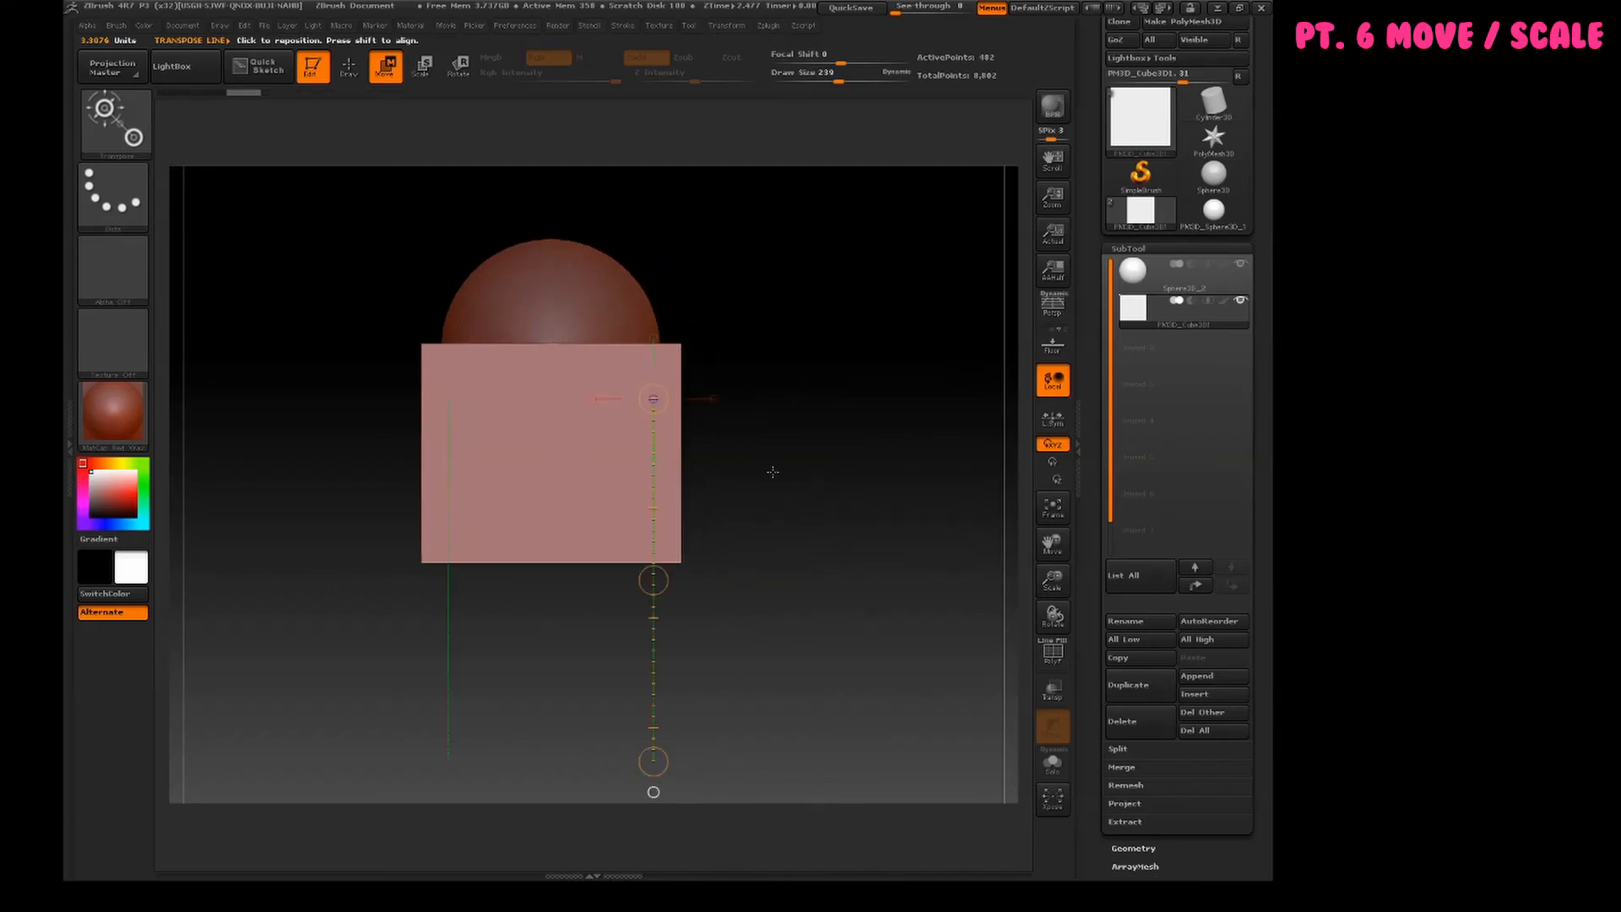
pyautogui.press('space')
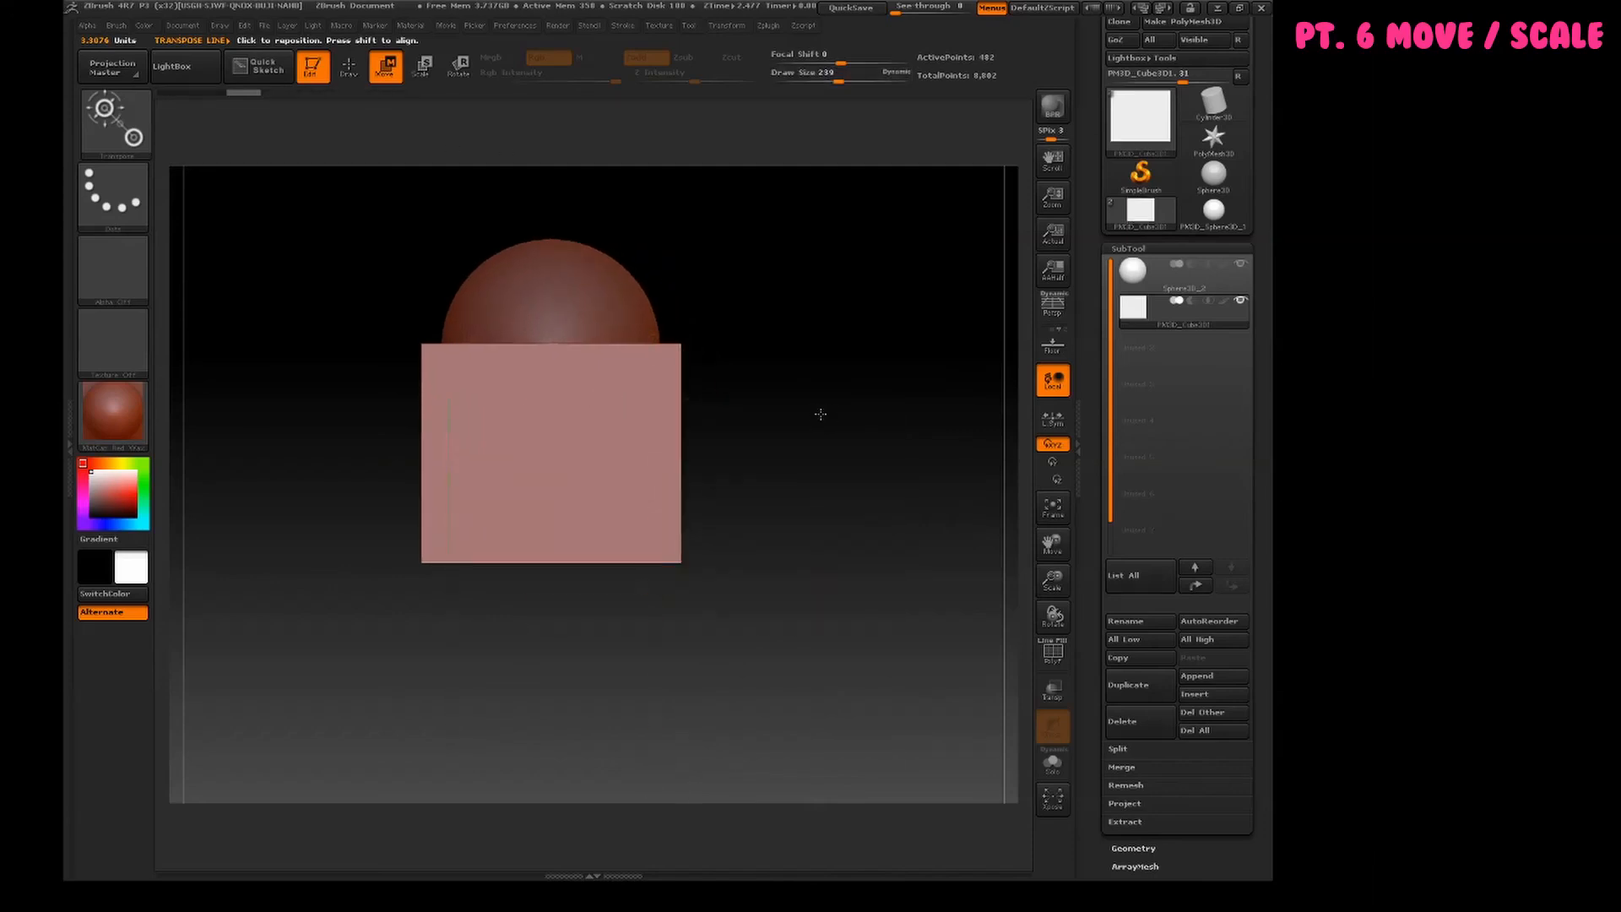
pyautogui.keyDown('alt'); pyautogui.moveTo(820, 415); pyautogui.dragTo(816, 398); pyautogui.keyUp('alt')
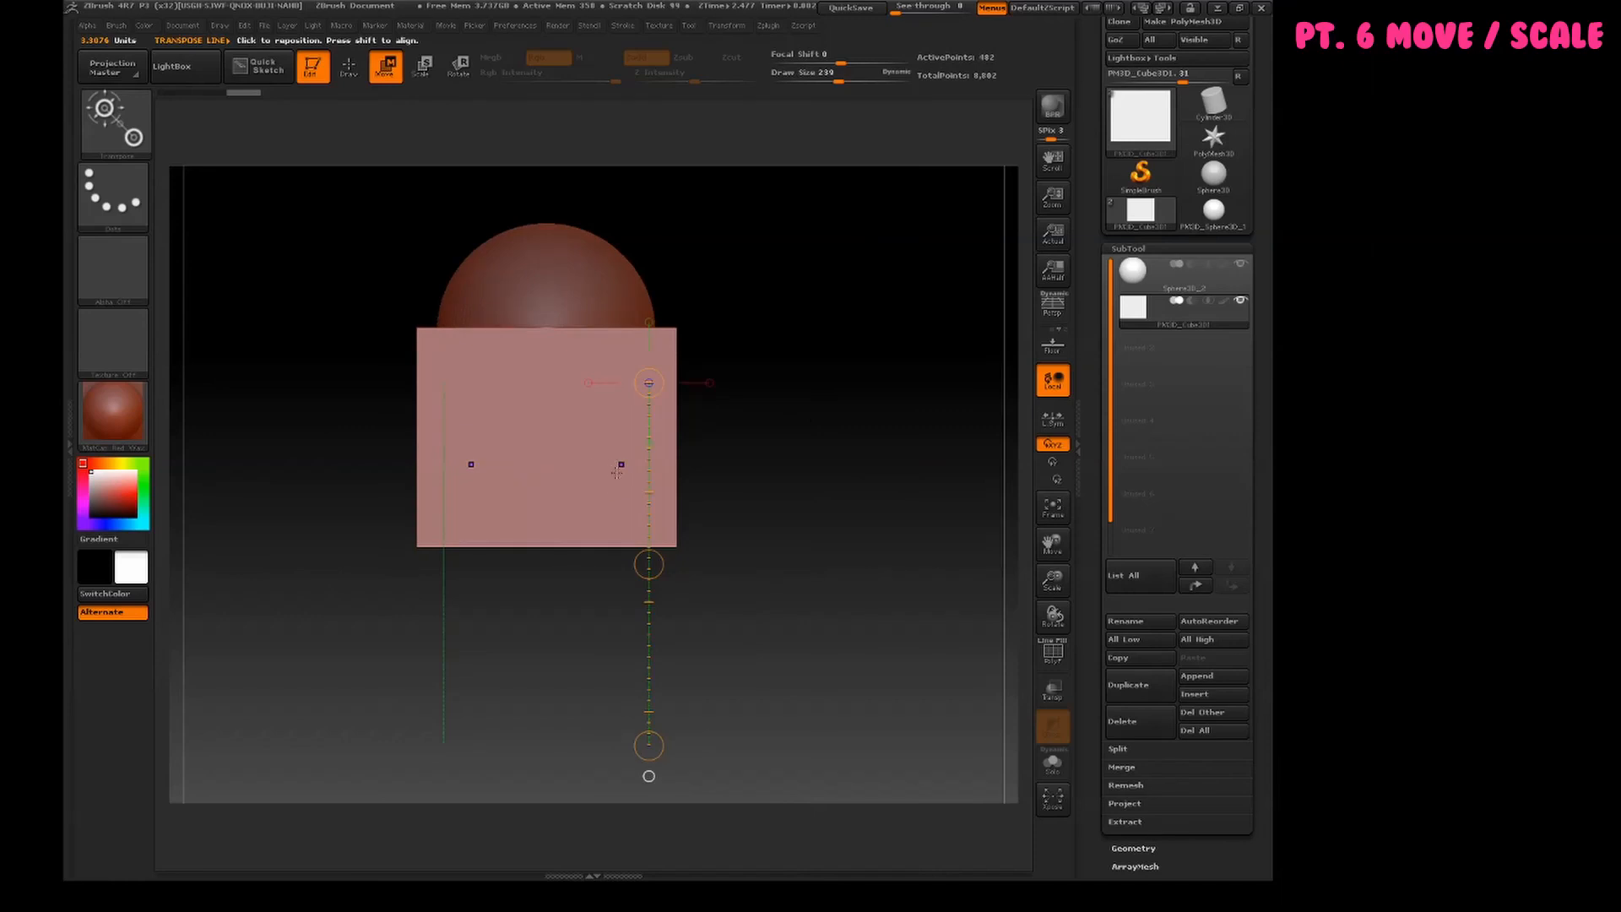
pyautogui.moveTo(621, 464)
pyautogui.keyDown('shift'); pyautogui.mouseDown()
pyautogui.moveTo(621, 777)
pyautogui.moveTo(622, 694)
pyautogui.mouseUp(); pyautogui.keyUp('shift')
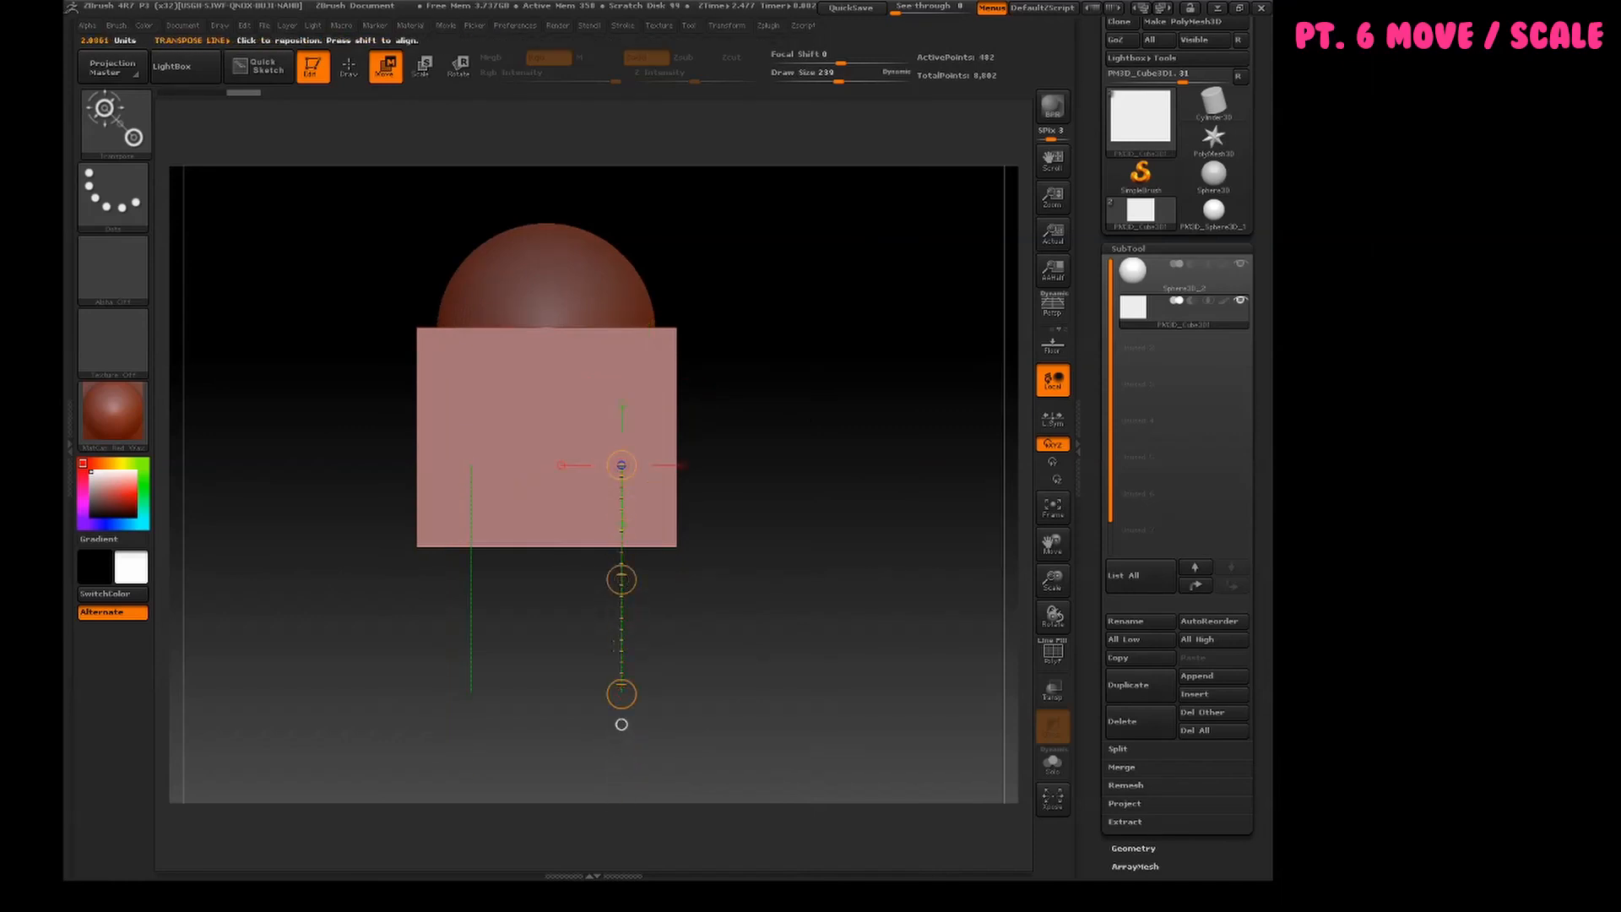
pyautogui.moveTo(622, 581); pyautogui.dragTo(651, 492)
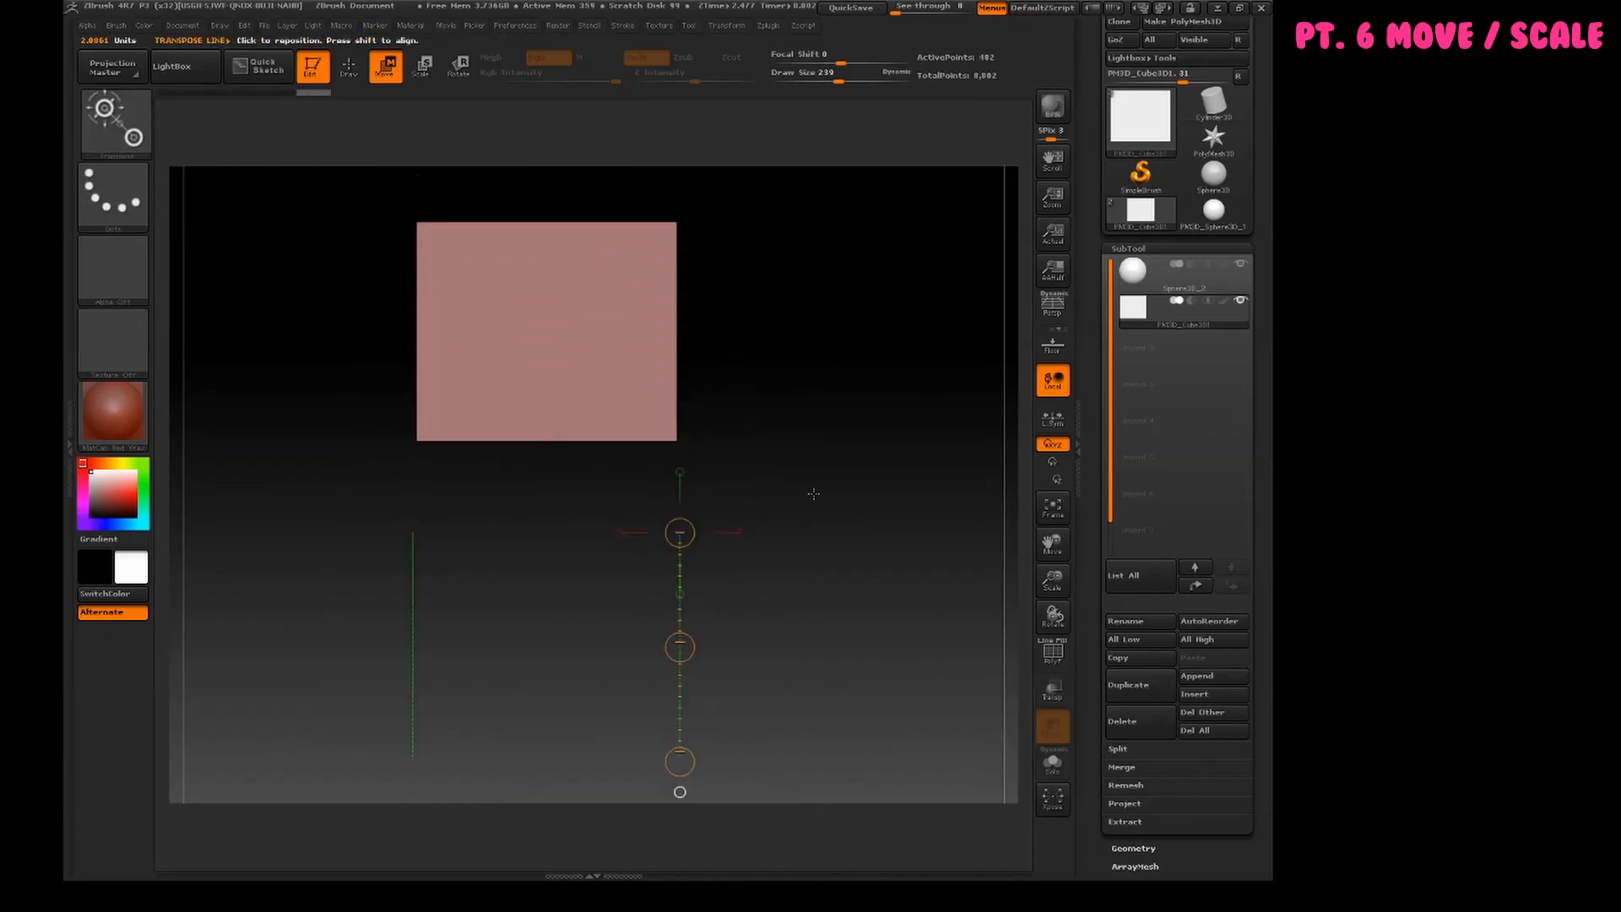
# - Switch to Scale mode and enlarge the cube slightly with a transpose line drawn from its front face
pyautogui.keyDown('alt'); pyautogui.moveTo(839, 469); pyautogui.dragTo(839, 561); pyautogui.keyUp('alt')
pyautogui.keyDown('alt'); pyautogui.moveTo(727, 532); pyautogui.dragTo(723, 426); pyautogui.keyUp('alt')
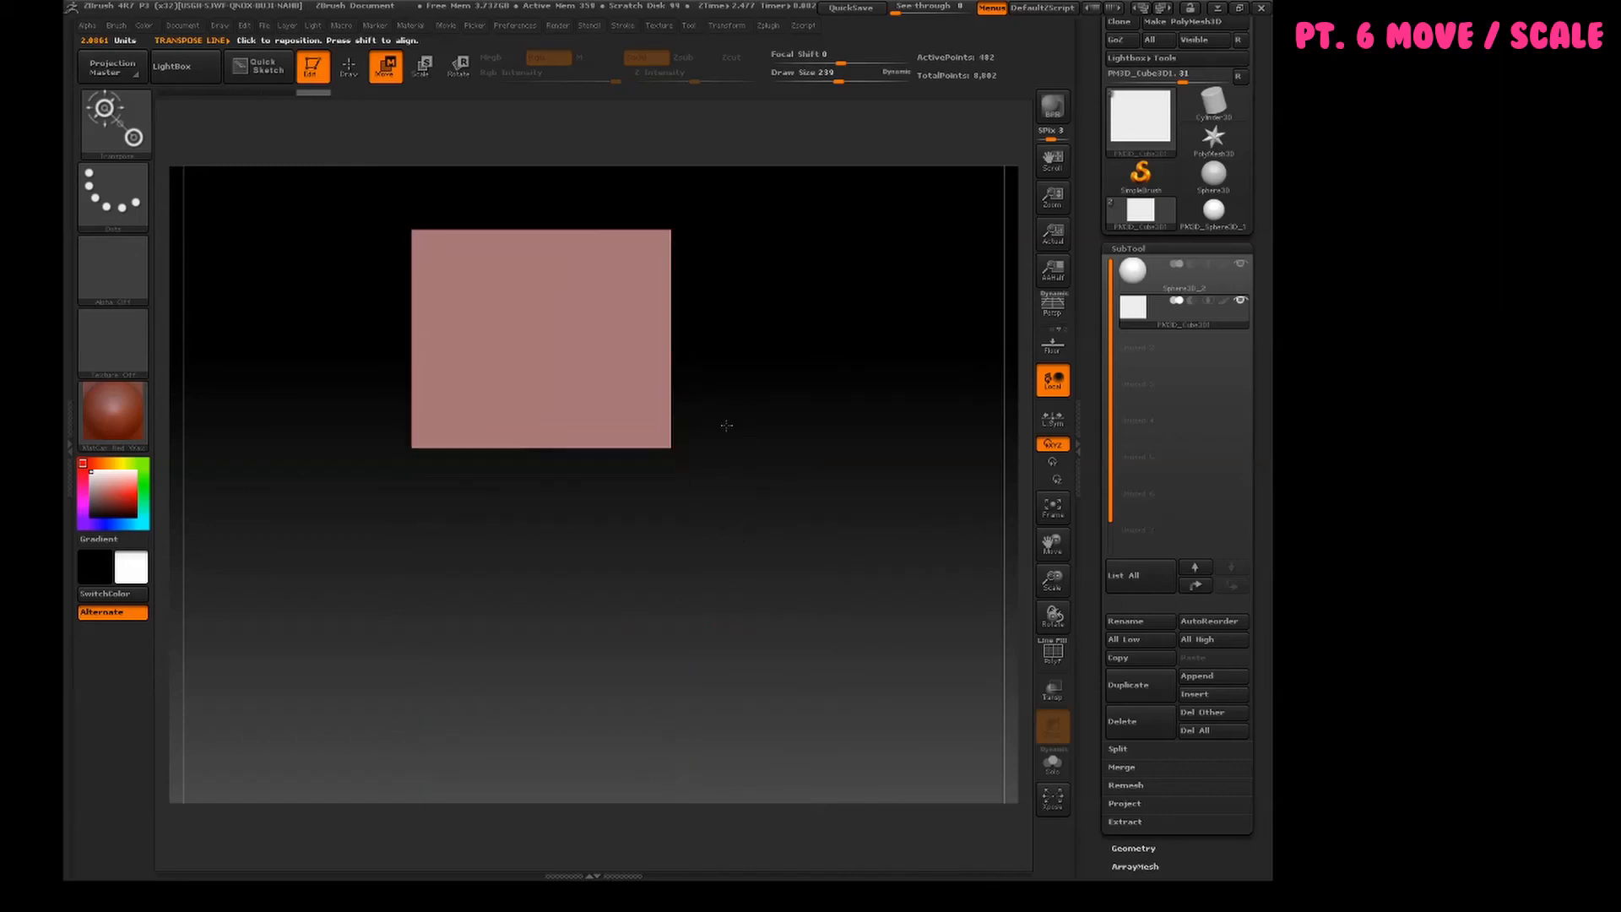
pyautogui.click(420, 66)
pyautogui.keyDown('alt'); pyautogui.moveTo(804, 457); pyautogui.dragTo(811, 510); pyautogui.keyUp('alt')
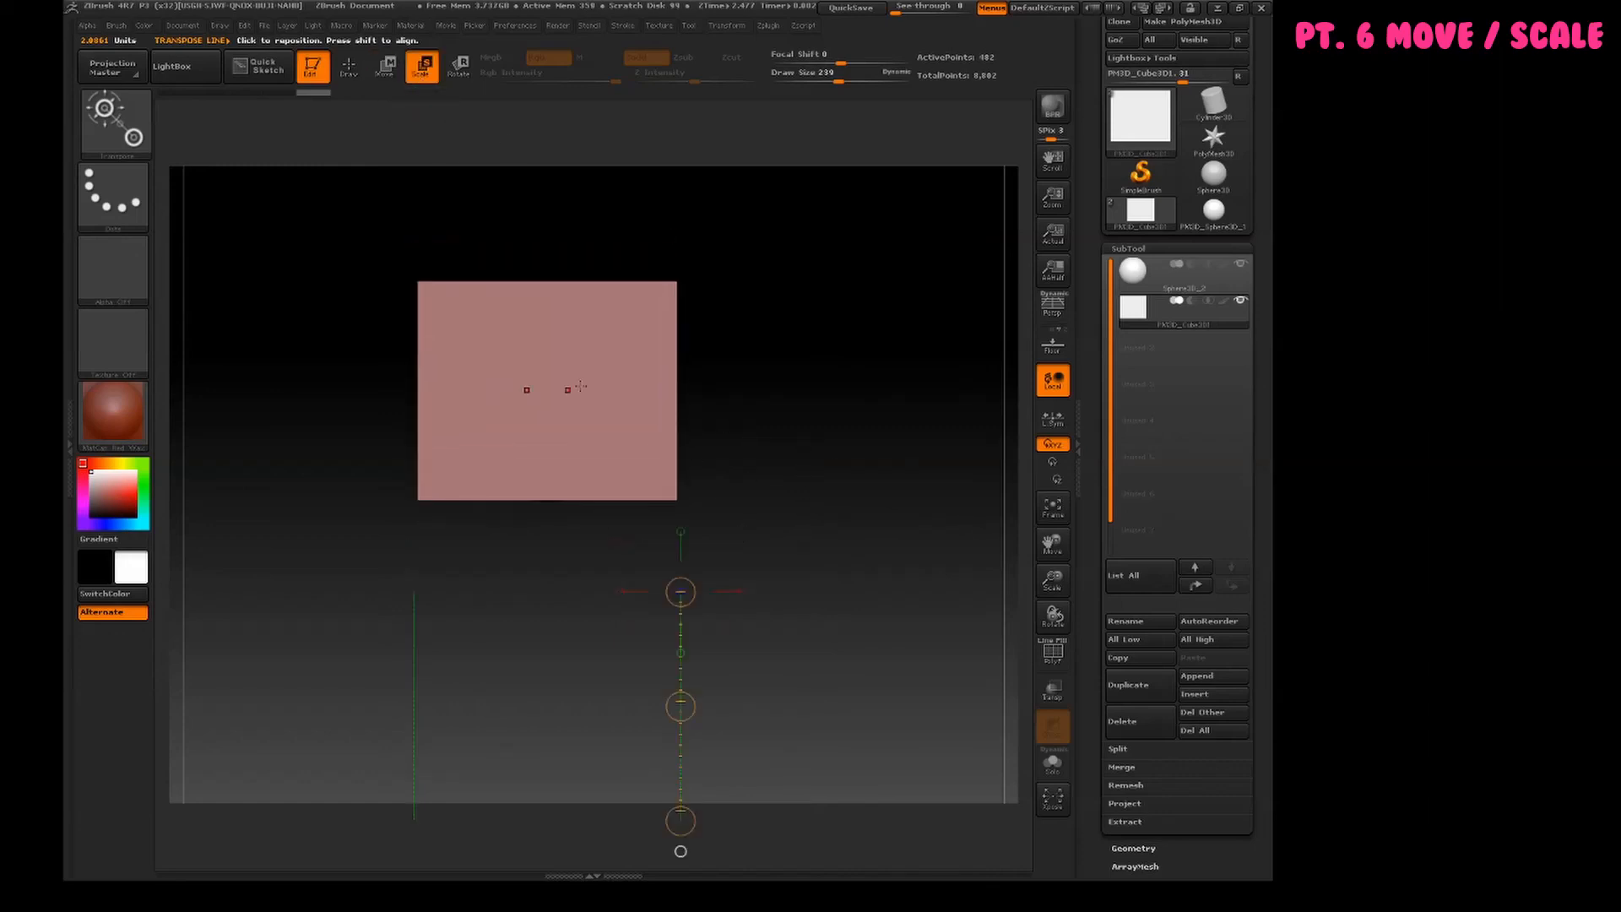
pyautogui.moveTo(550, 385); pyautogui.dragTo(821, 498)
pyautogui.moveTo(595, 364)
pyautogui.mouseDown()
pyautogui.moveTo(847, 366)
pyautogui.moveTo(1268, 324)
pyautogui.moveTo(506, 434)
pyautogui.moveTo(997, 391)
pyautogui.moveTo(852, 399)
pyautogui.mouseUp()
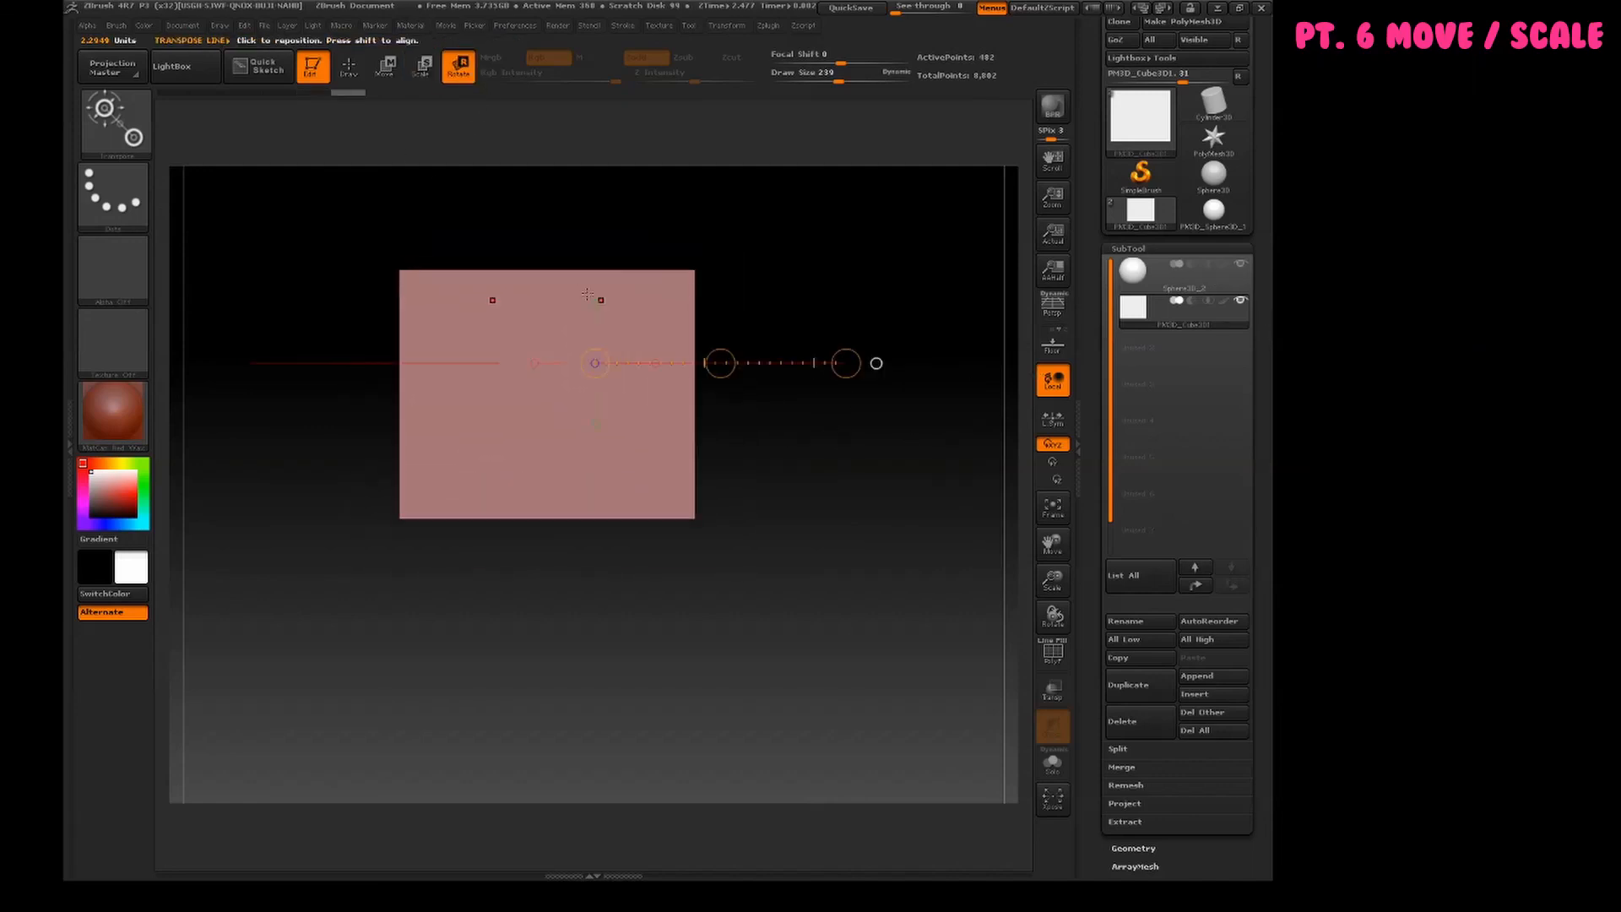
# - Try rotating the cube with a horizontal transpose line in Rotate mode, and undo the rotation
pyautogui.moveTo(534, 337); pyautogui.dragTo(839, 626)
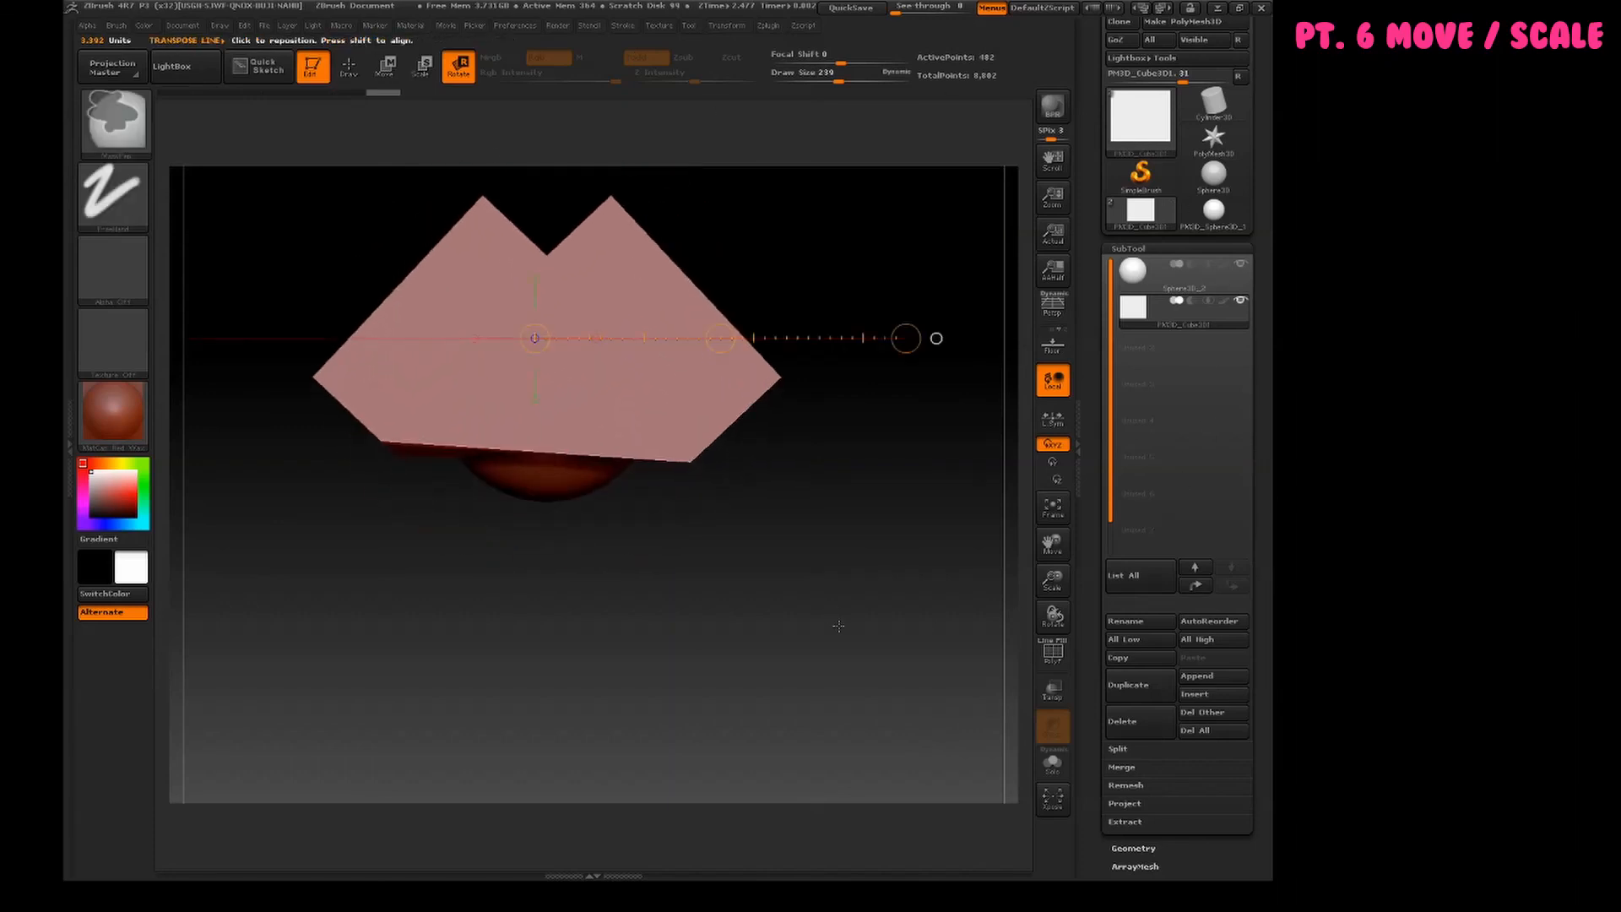
pyautogui.hotkey('ctrl', 'z')
pyautogui.hotkey('ctrl', 'z')
pyautogui.hotkey('ctrl', 'z')
pyautogui.hotkey('ctrl', 'z')
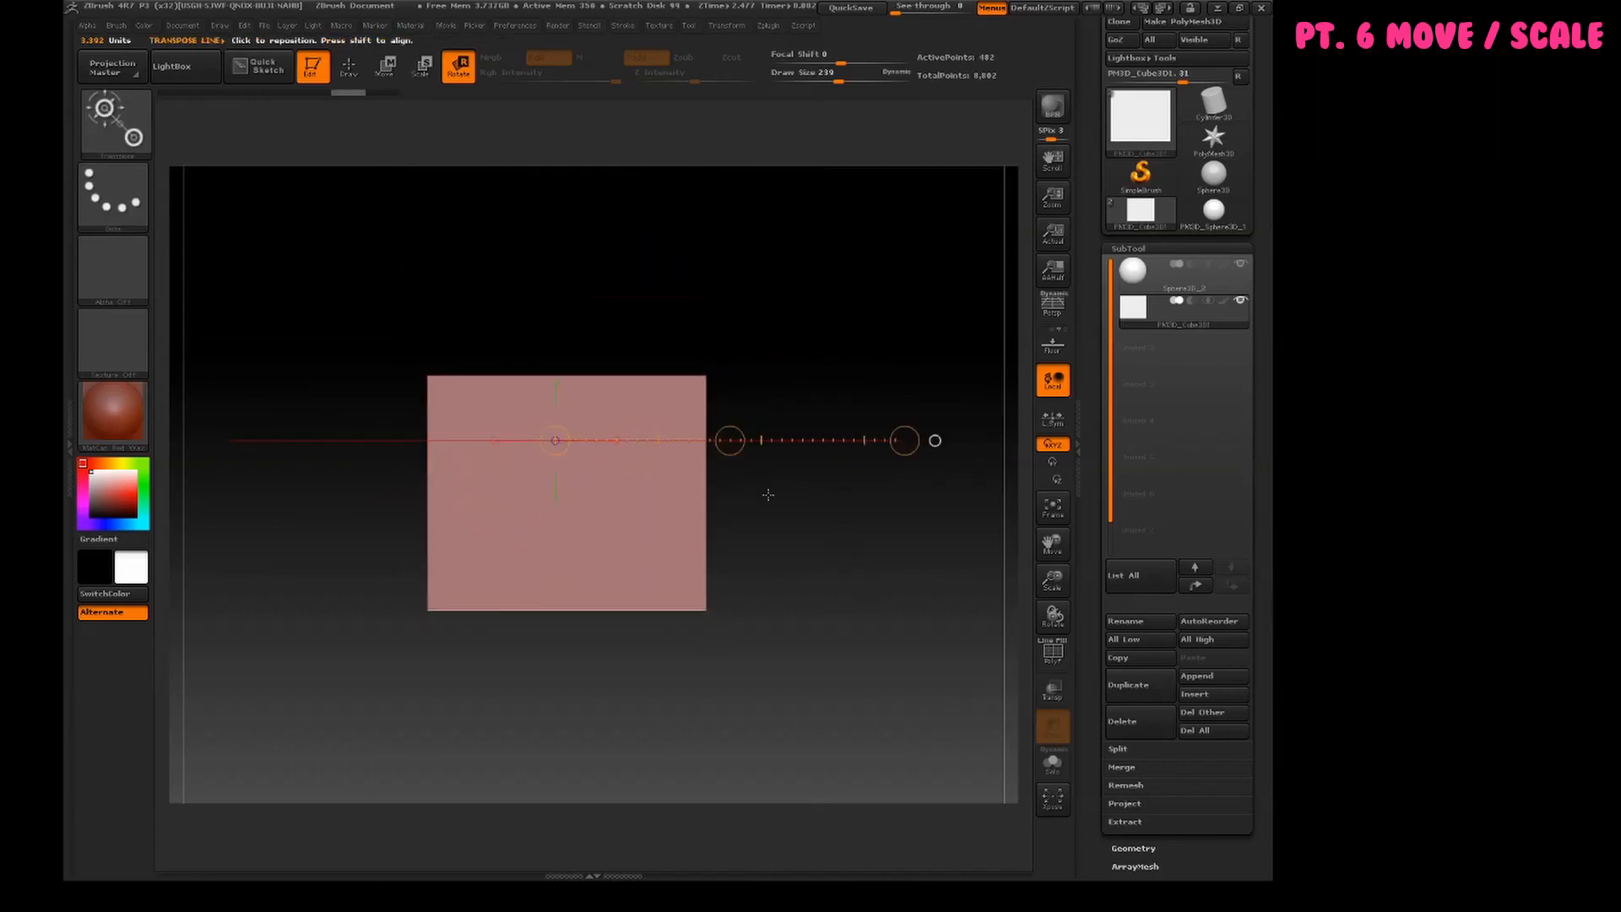
# - Move the cube down beneath the sphere and nudge it slightly back up, using vertical transpose lines
pyautogui.click(388, 63)
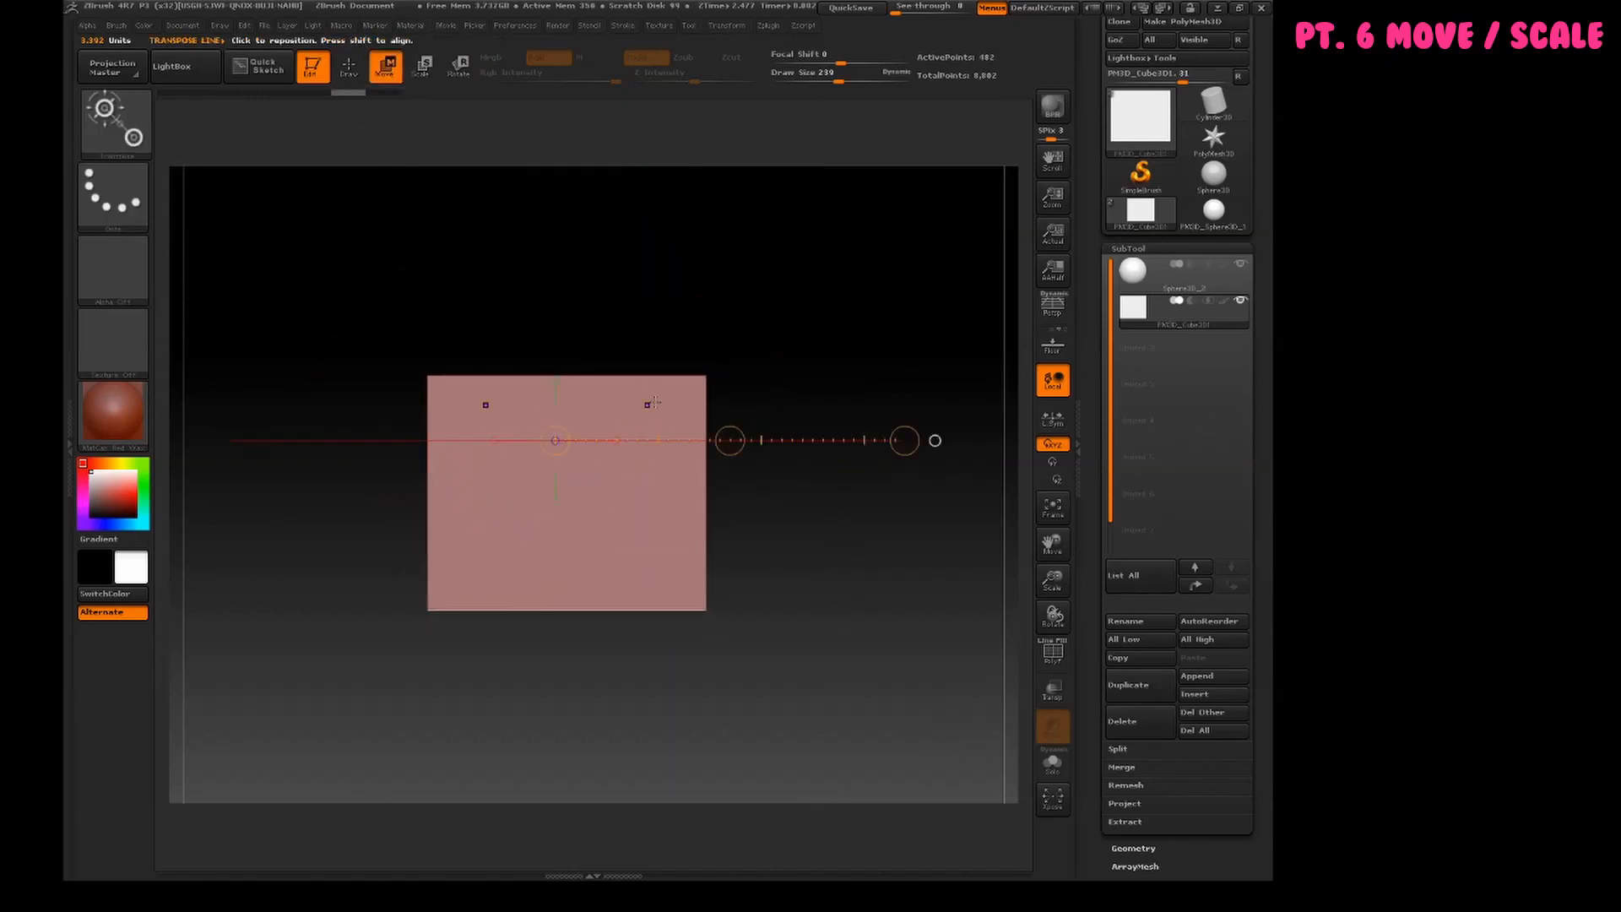
pyautogui.moveTo(648, 408); pyautogui.dragTo(647, 673)
pyautogui.moveTo(643, 535); pyautogui.dragTo(644, 695)
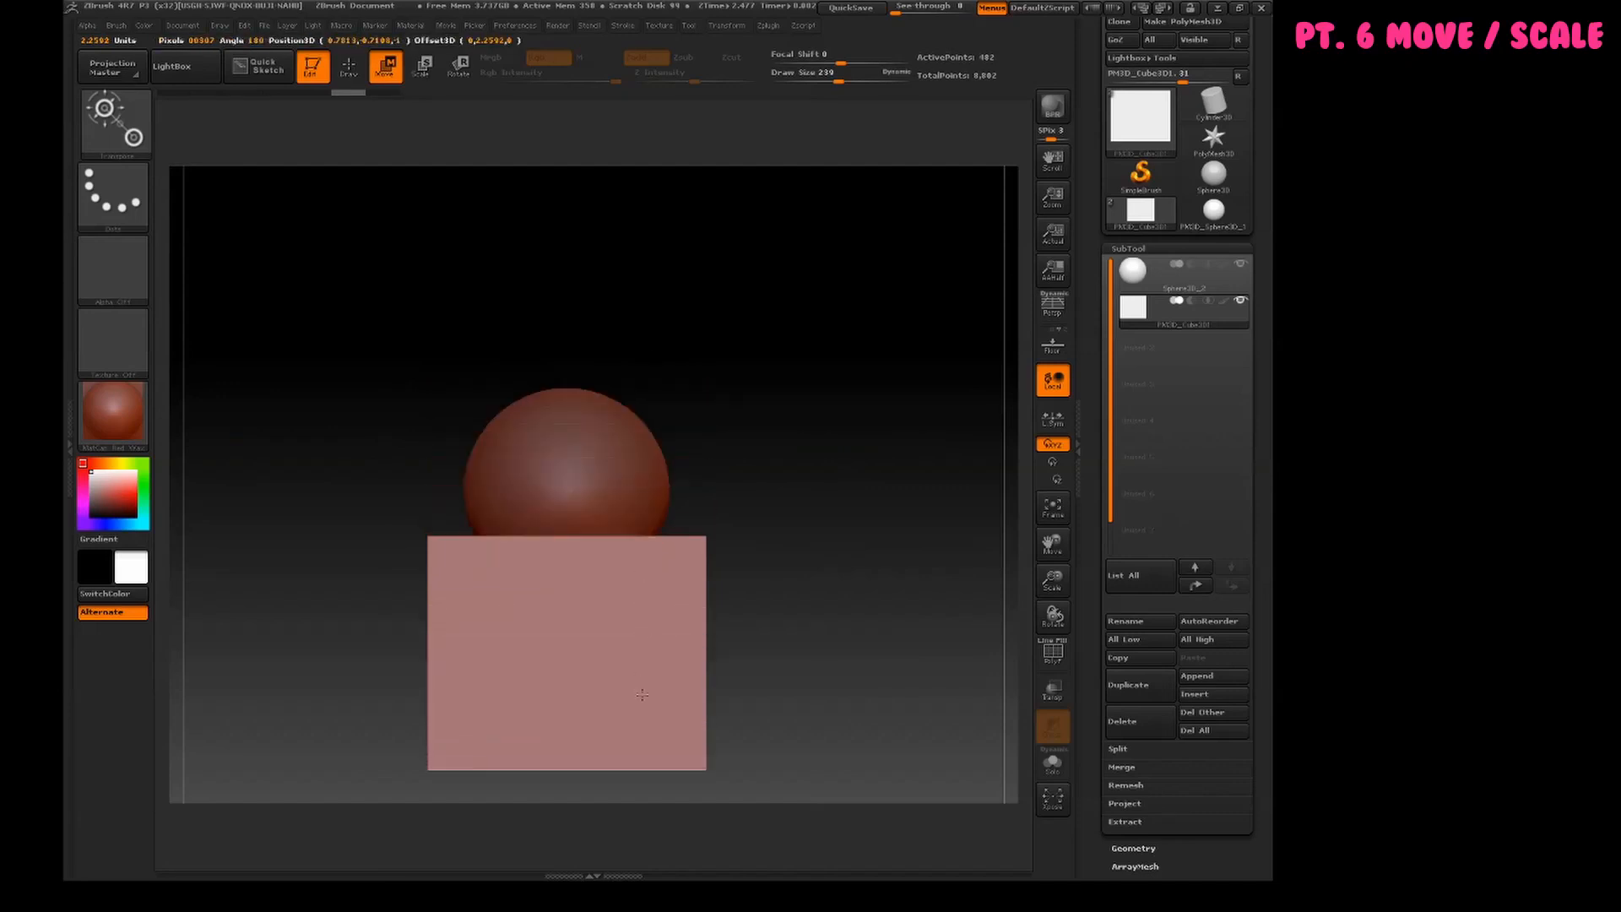
pyautogui.moveTo(758, 578); pyautogui.dragTo(819, 558)
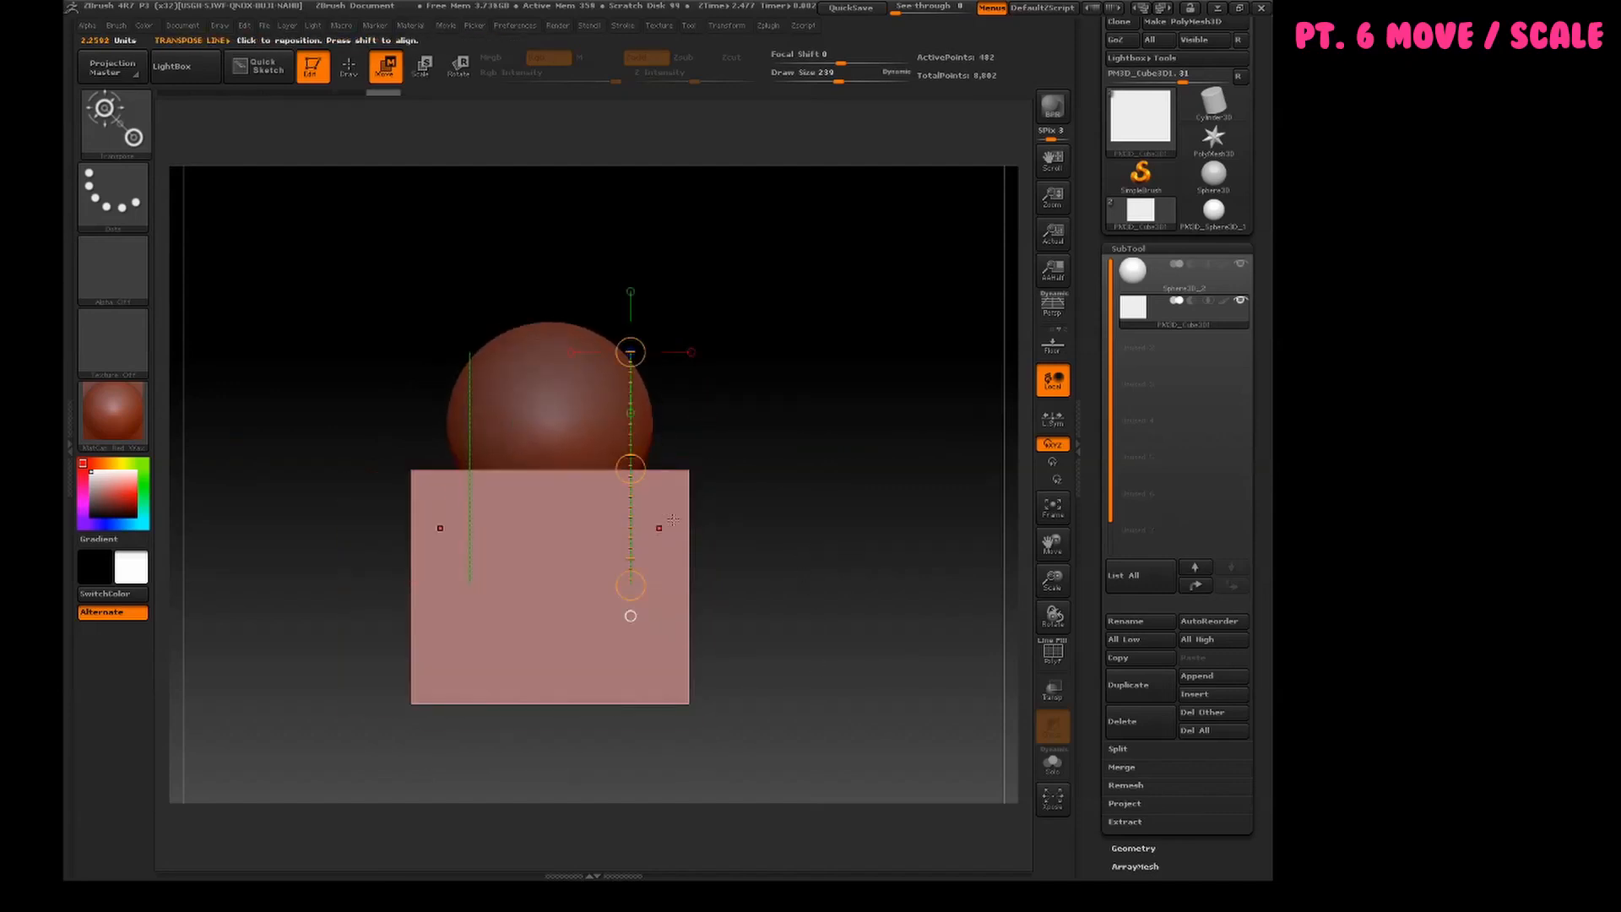
pyautogui.moveTo(660, 499); pyautogui.dragTo(659, 706)
pyautogui.moveTo(660, 604)
pyautogui.mouseDown()
pyautogui.moveTo(660, 497)
pyautogui.moveTo(661, 576)
pyautogui.mouseUp()
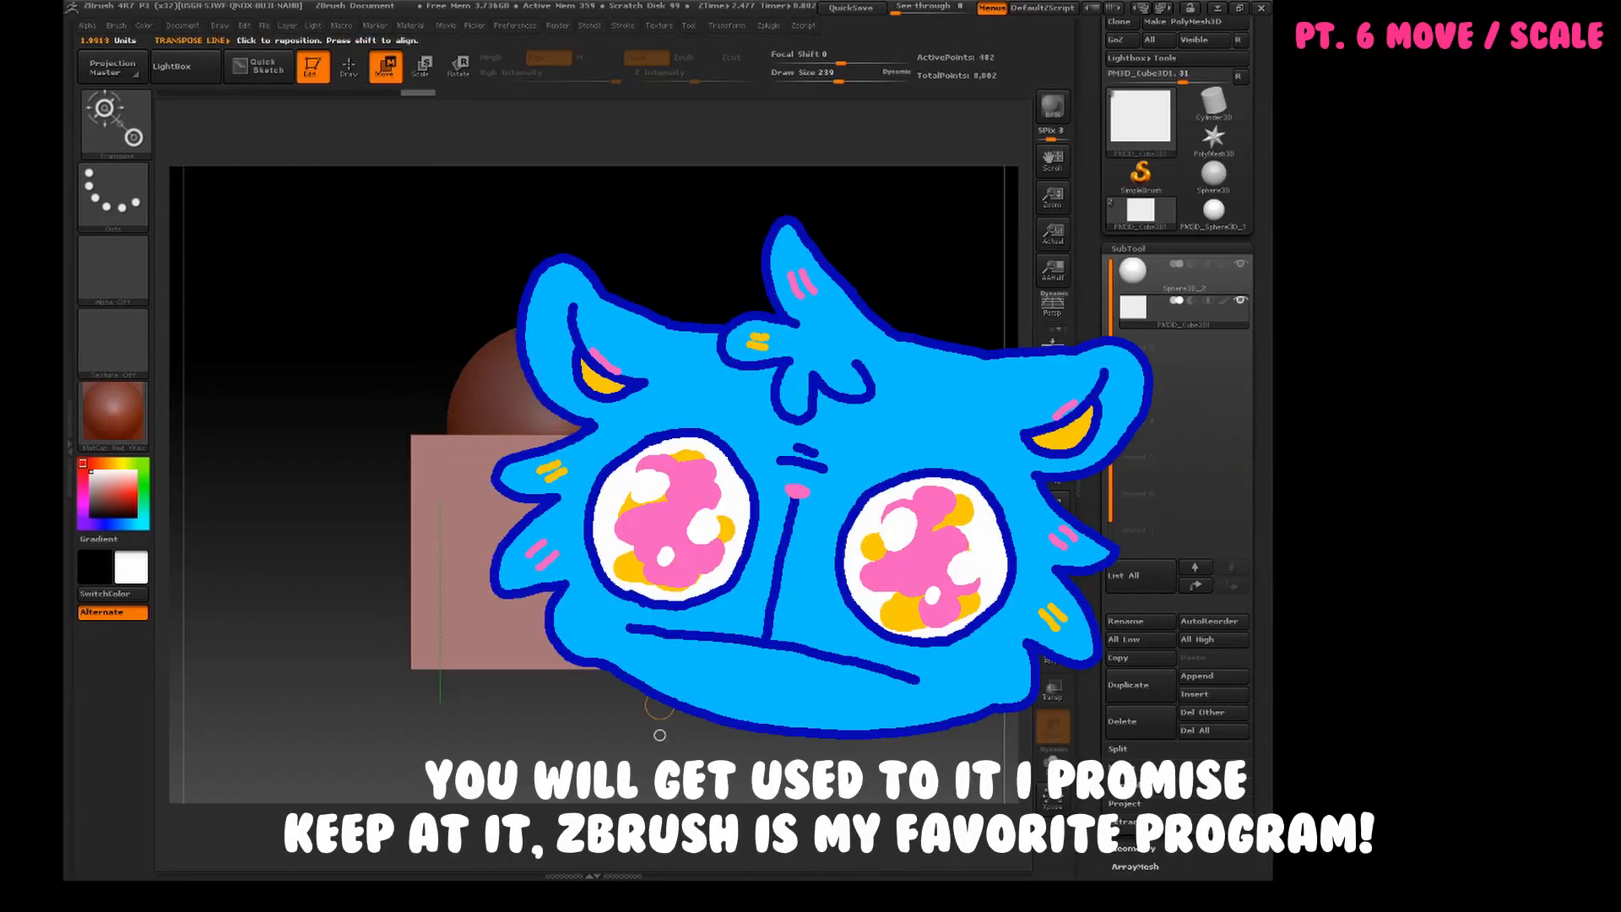
pyautogui.keyDown('alt'); pyautogui.moveTo(819, 558); pyautogui.dragTo(787, 502); pyautogui.keyUp('alt')
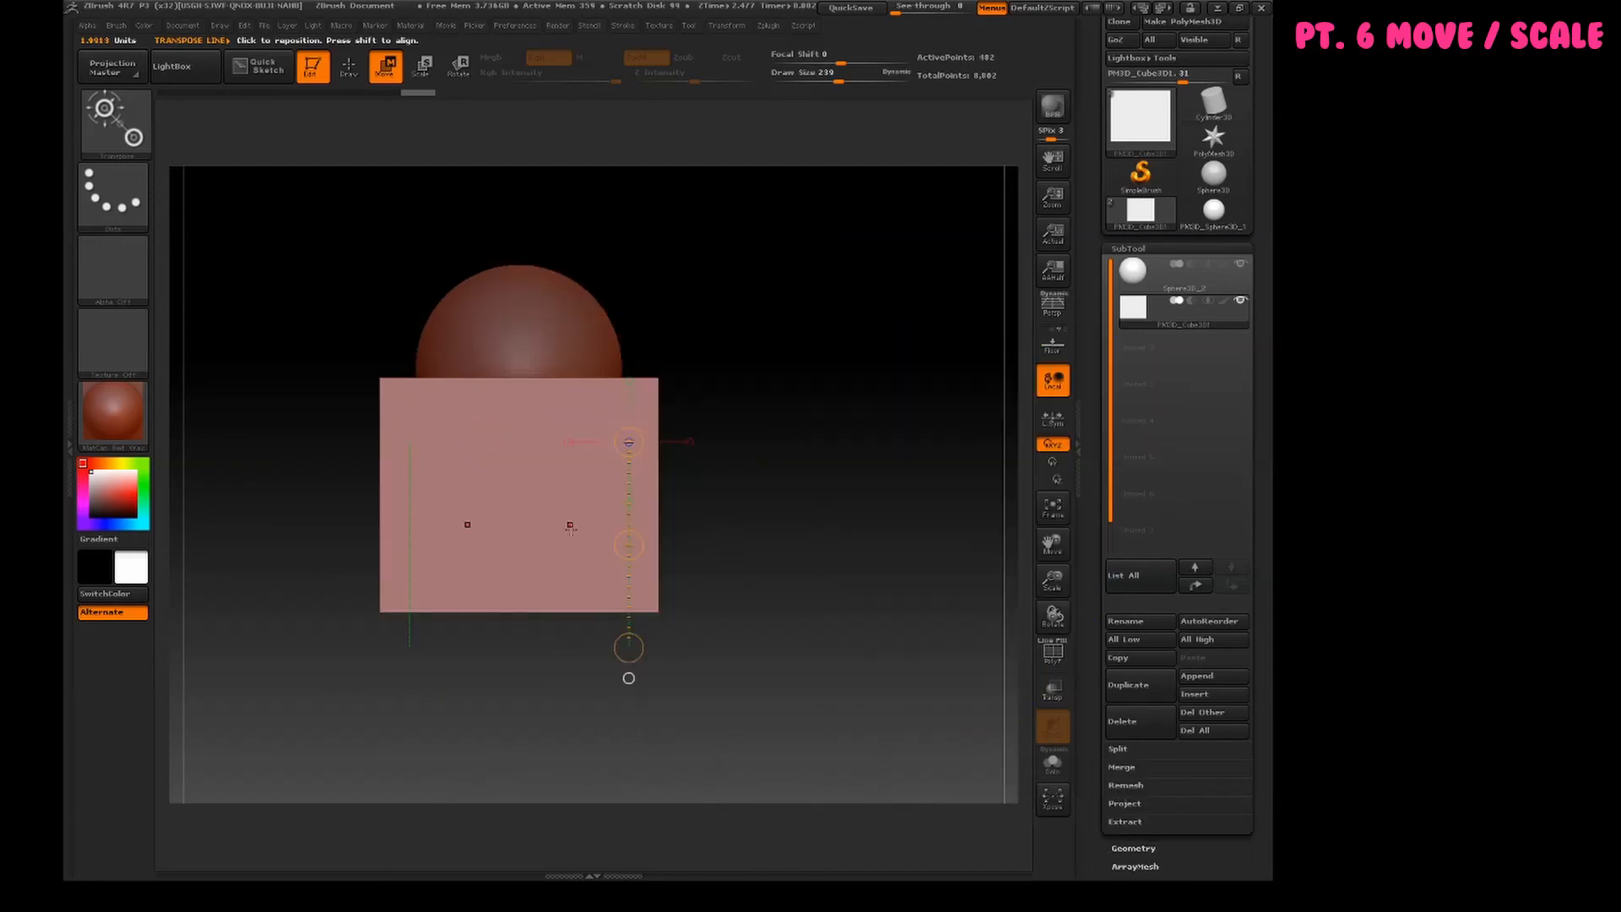
pyautogui.moveTo(570, 524); pyautogui.dragTo(827, 524)
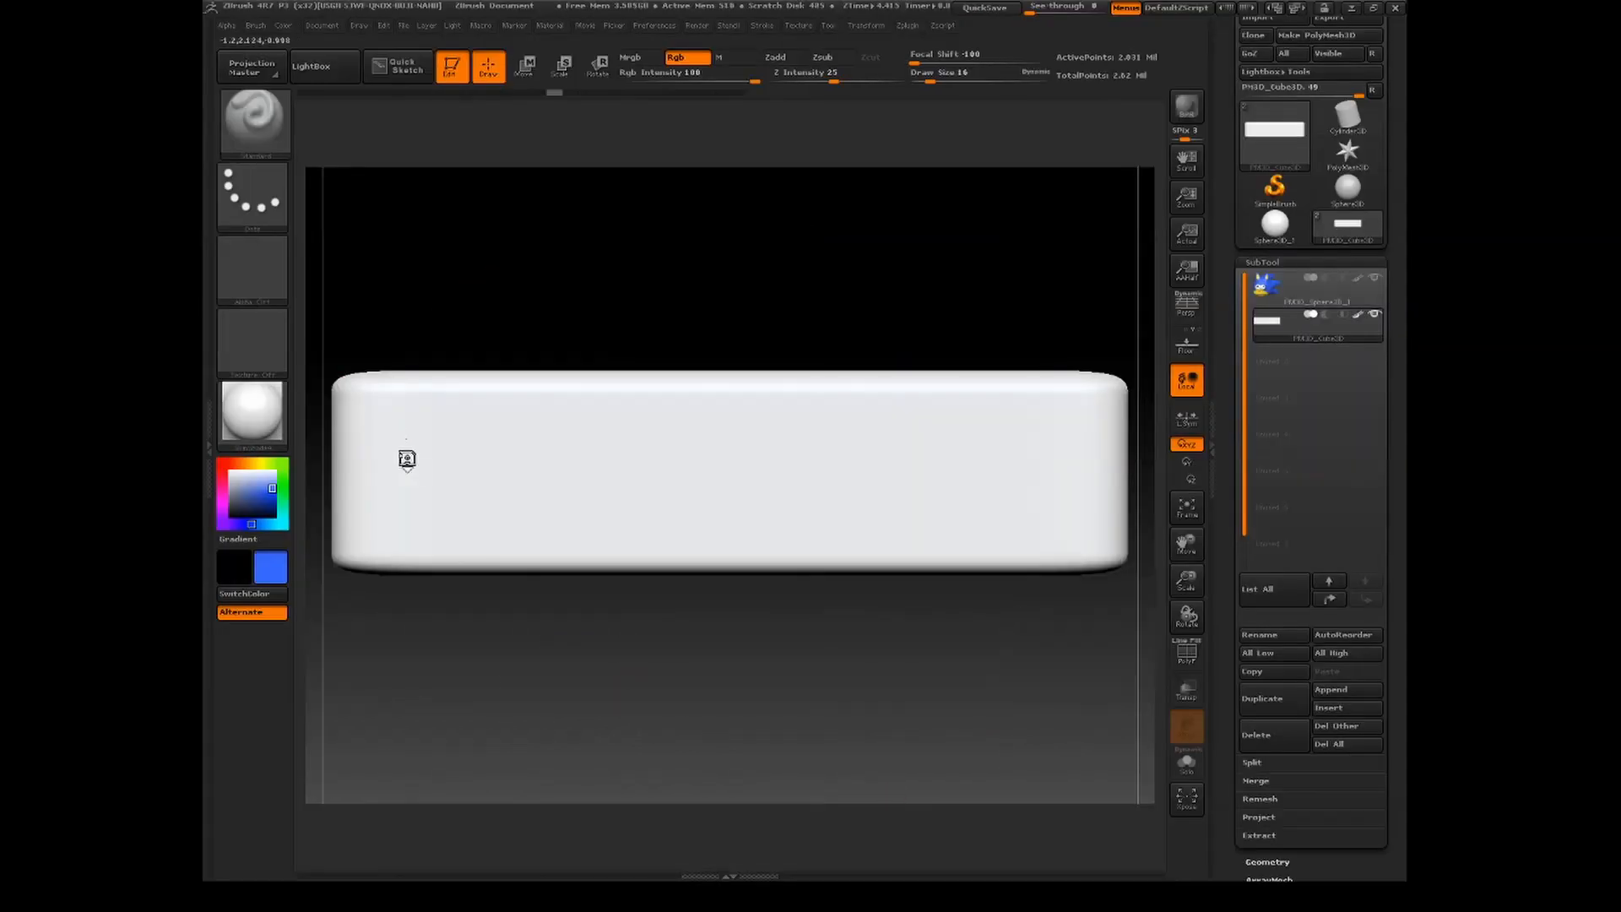
# - Paint the words "U GOT IT DUDE!" in blue across the white rounded plate below the character's head
pyautogui.moveTo(406, 439); pyautogui.dragTo(452, 440)
pyautogui.moveTo(557, 439); pyautogui.dragTo(585, 488)
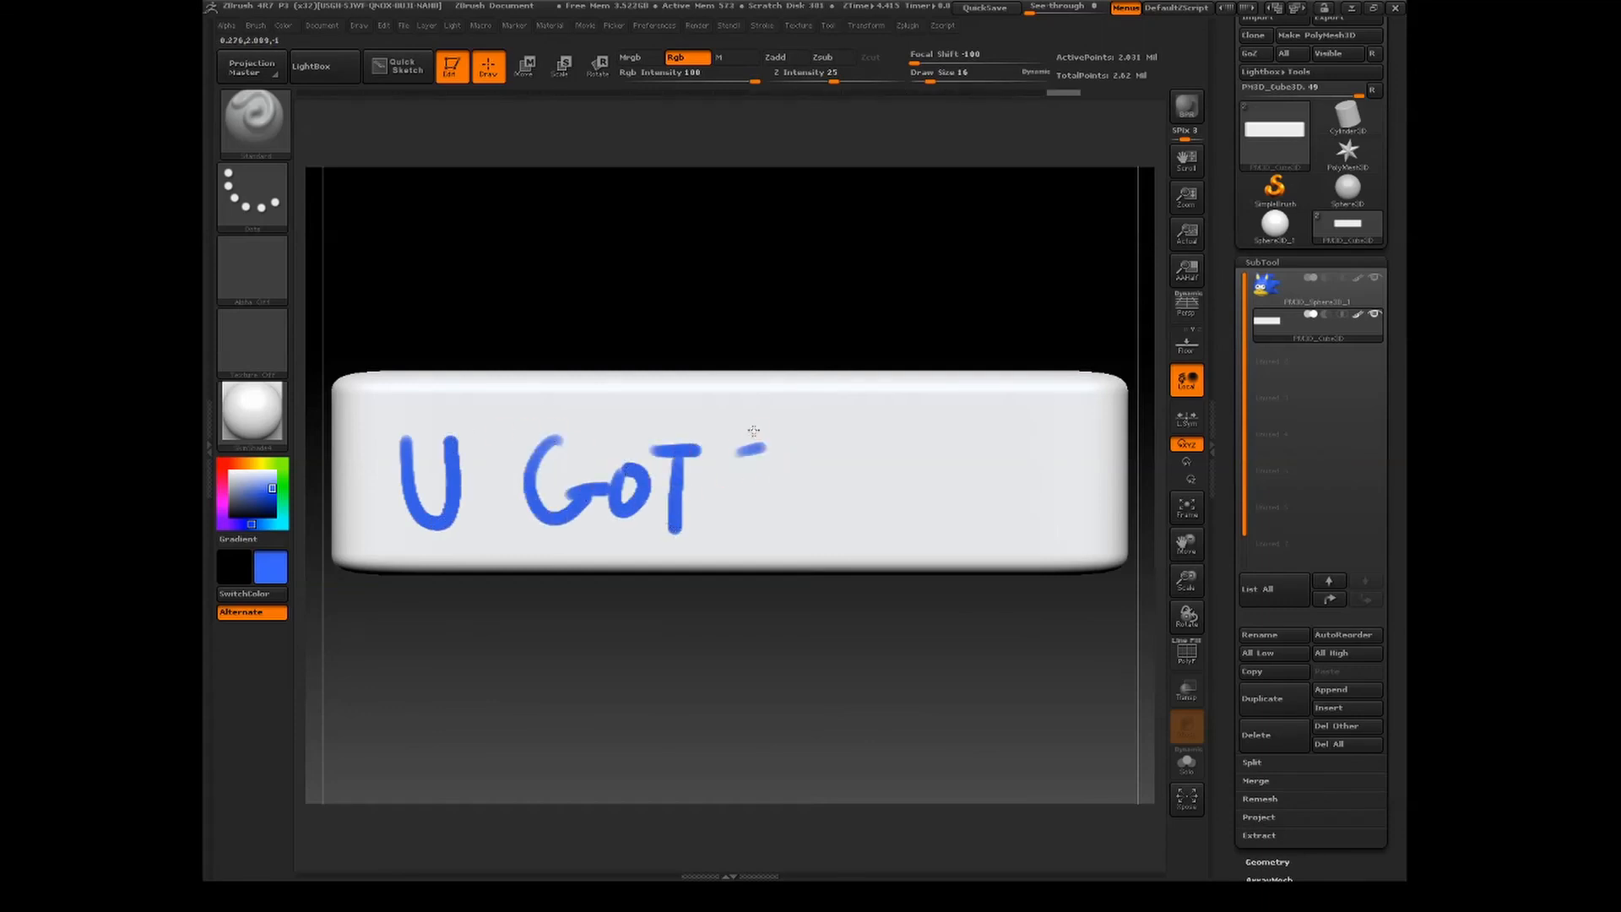
pyautogui.hotkey('ctrl', 'z')
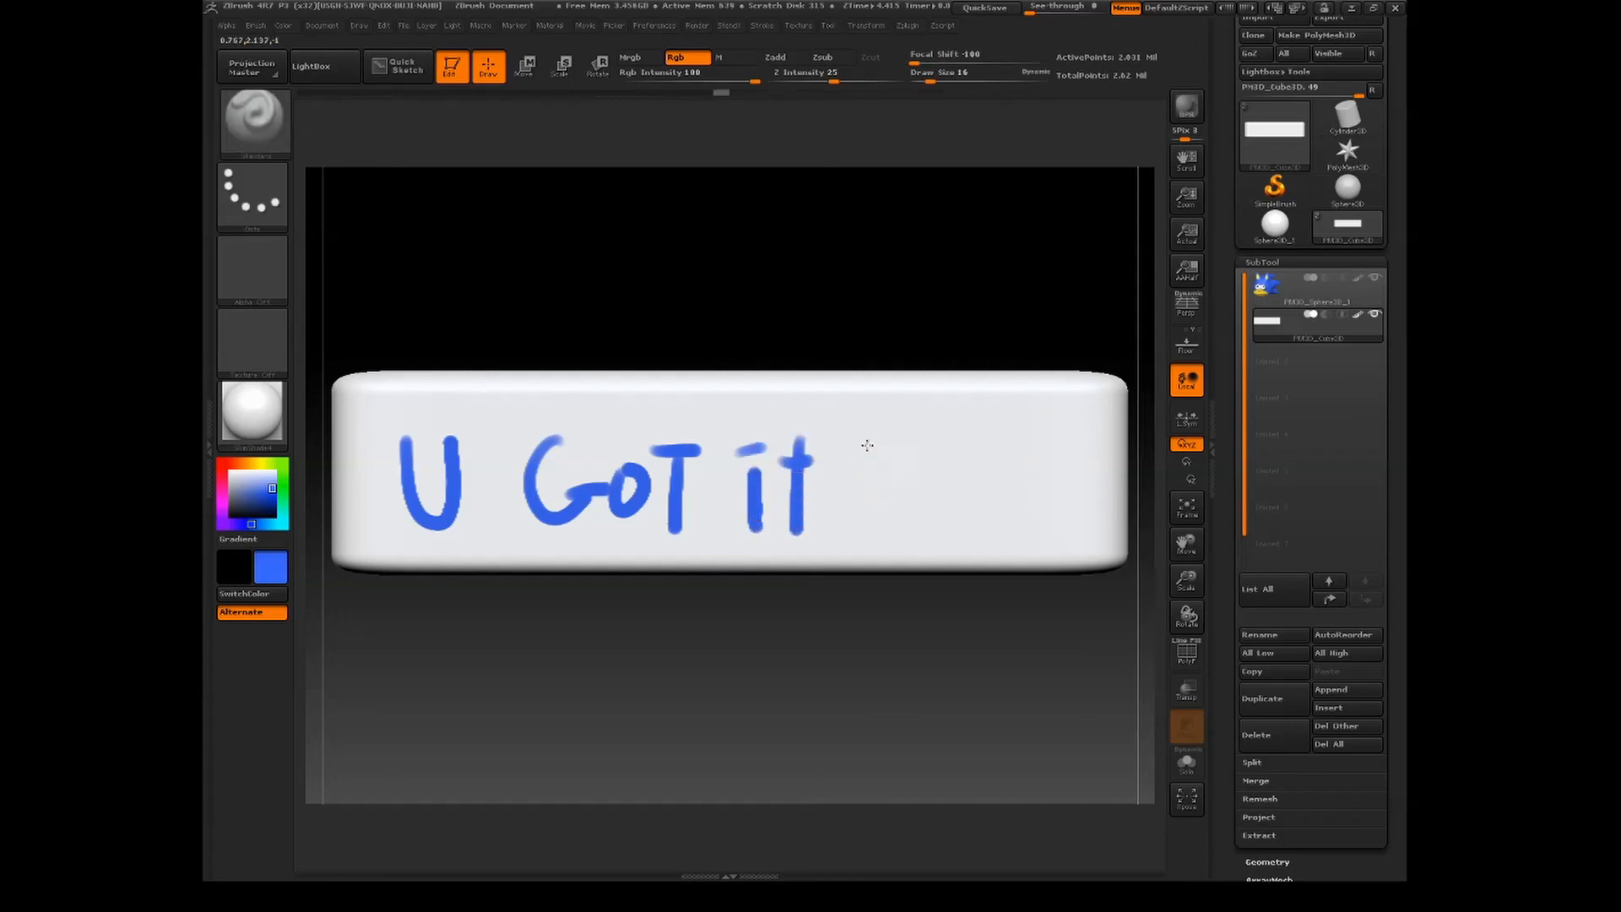
pyautogui.moveTo(867, 445); pyautogui.dragTo(877, 517)
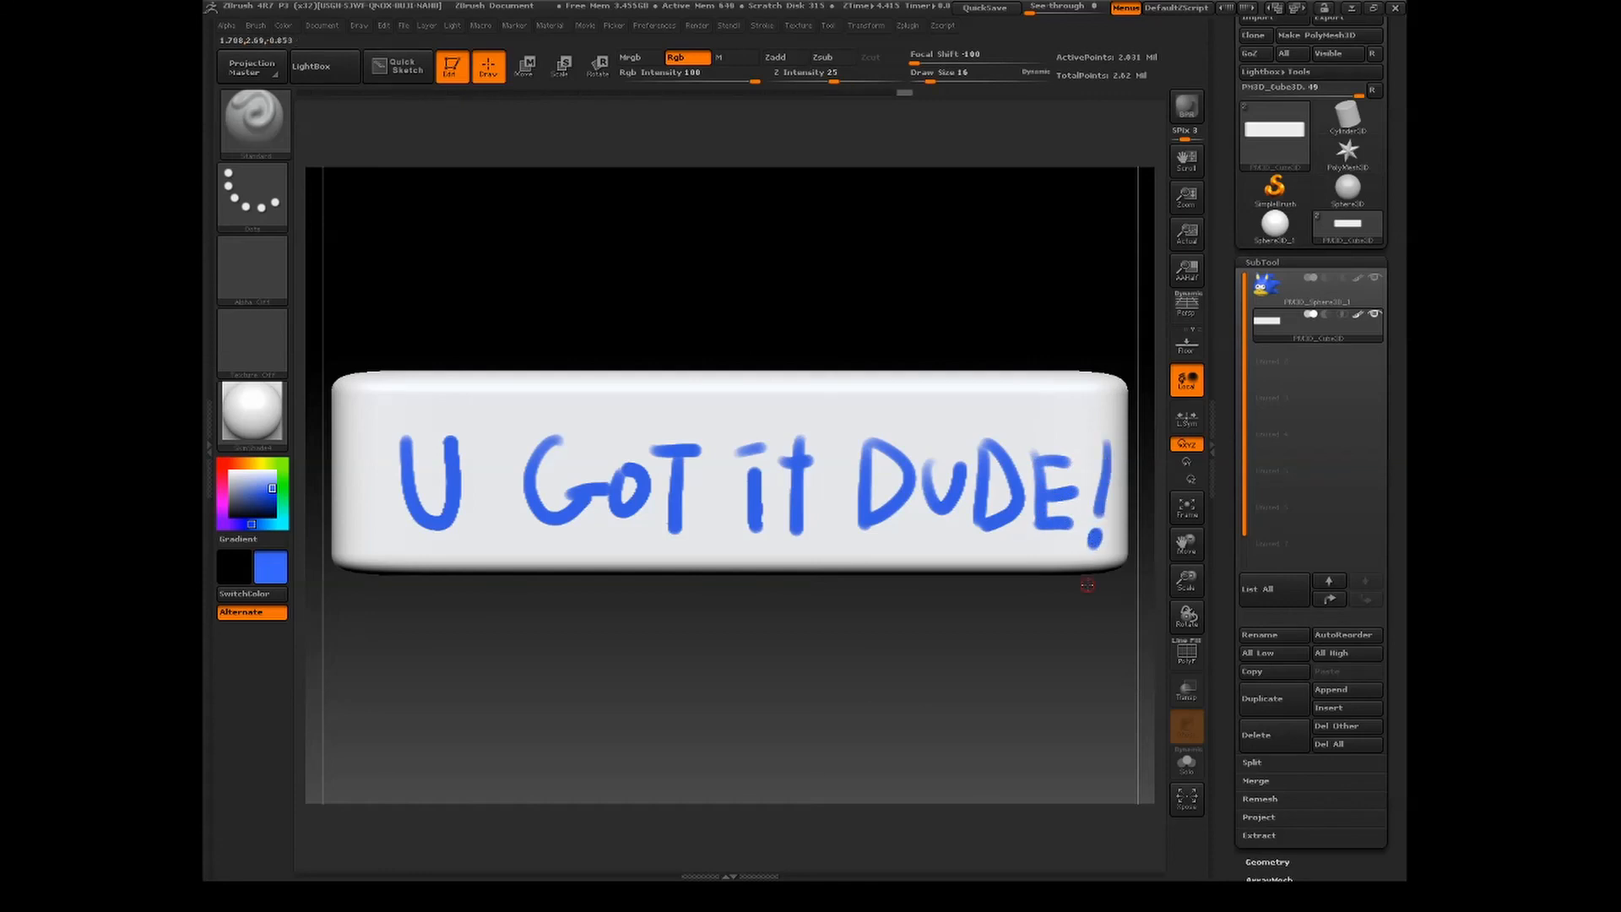
pyautogui.keyDown('alt'); pyautogui.moveTo(1034, 707); pyautogui.dragTo(885, 793); pyautogui.keyUp('alt')
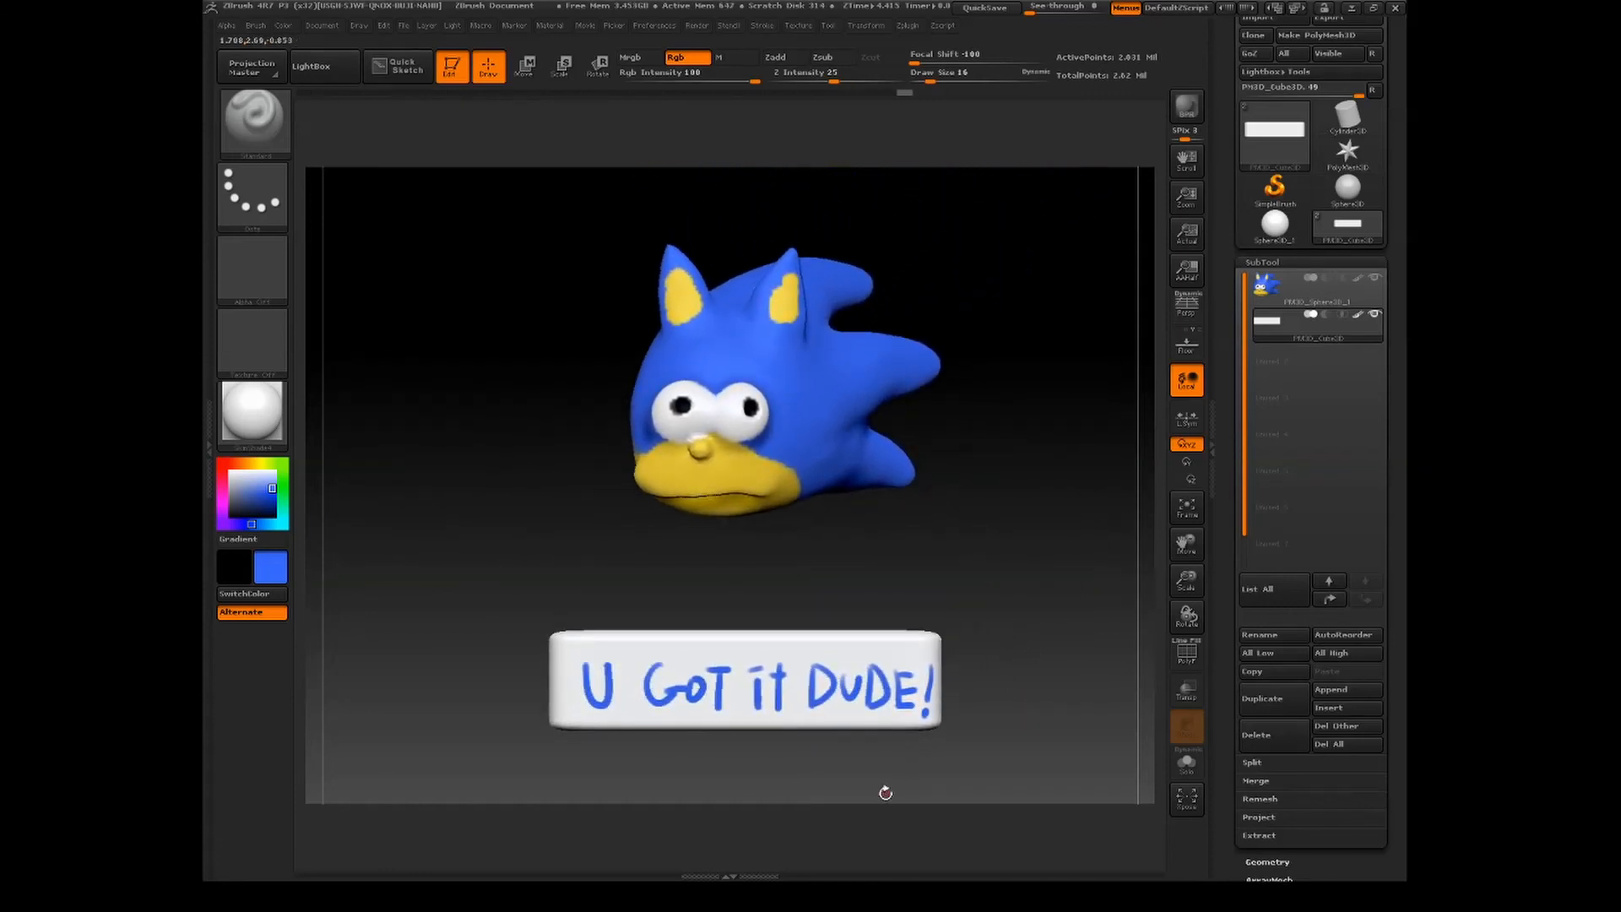